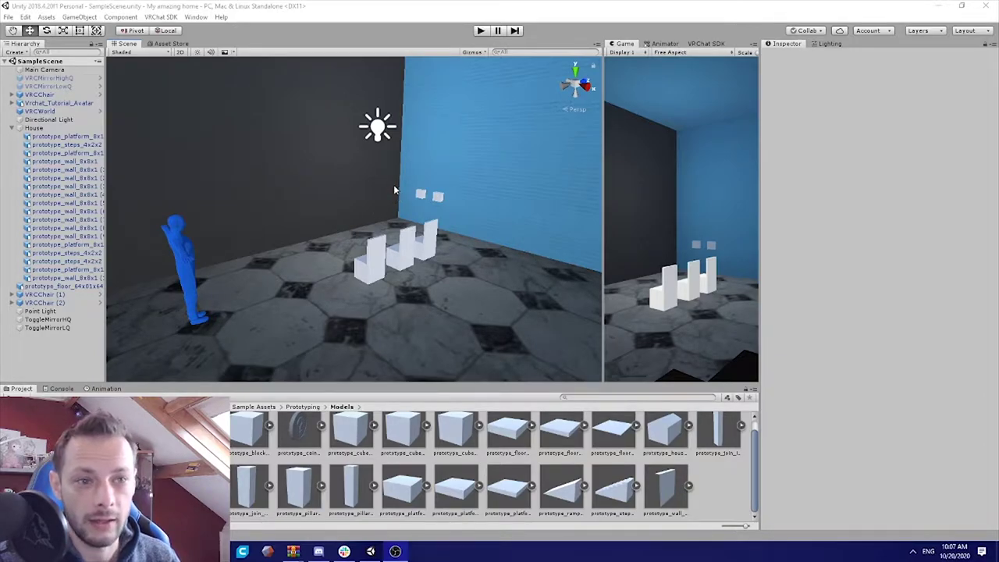
Scale the large tiled floor slab down to about 0.33 in X and 0.24 in Z
right_drag(307, 194, 356, 171)
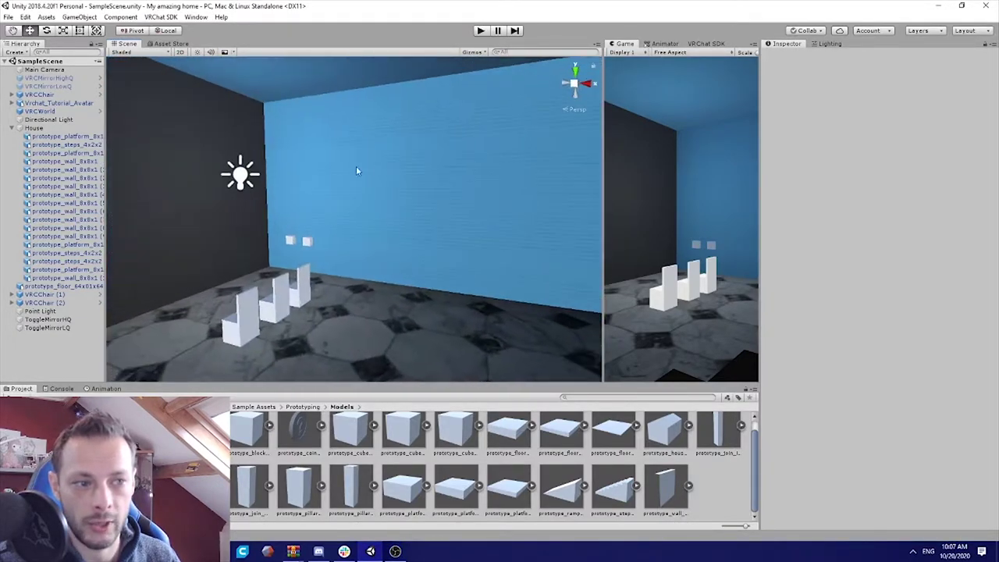
right_drag(414, 209, 359, 205)
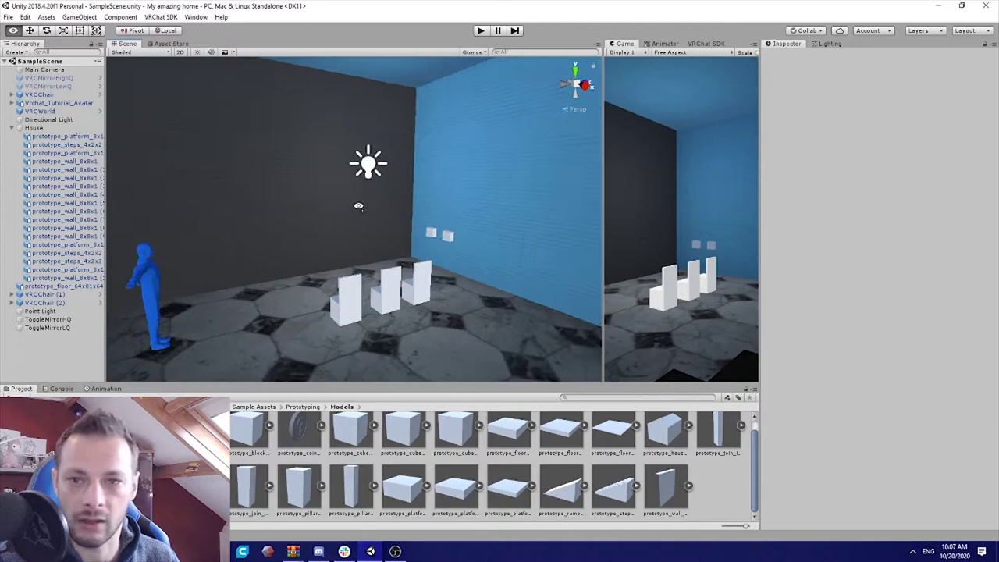
right_drag(451, 216, 581, 248)
key(f)
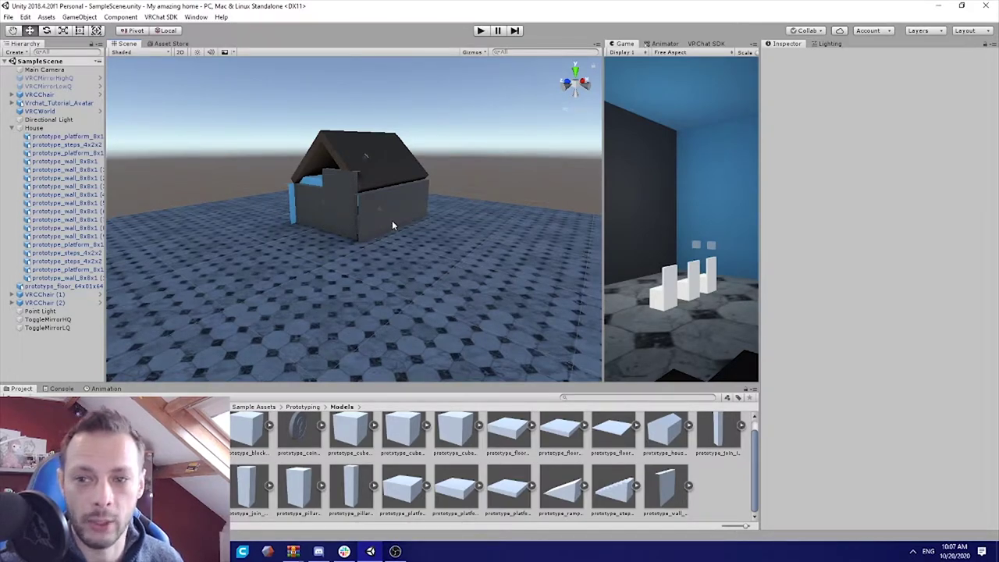
alt+drag(419, 277, 420, 251)
click(420, 251)
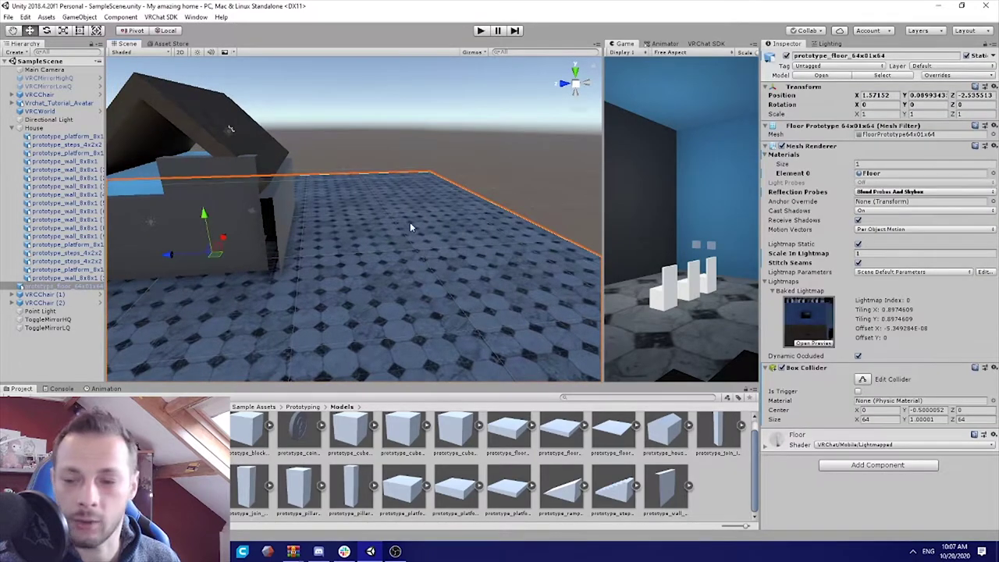
alt+drag(349, 230, 429, 243)
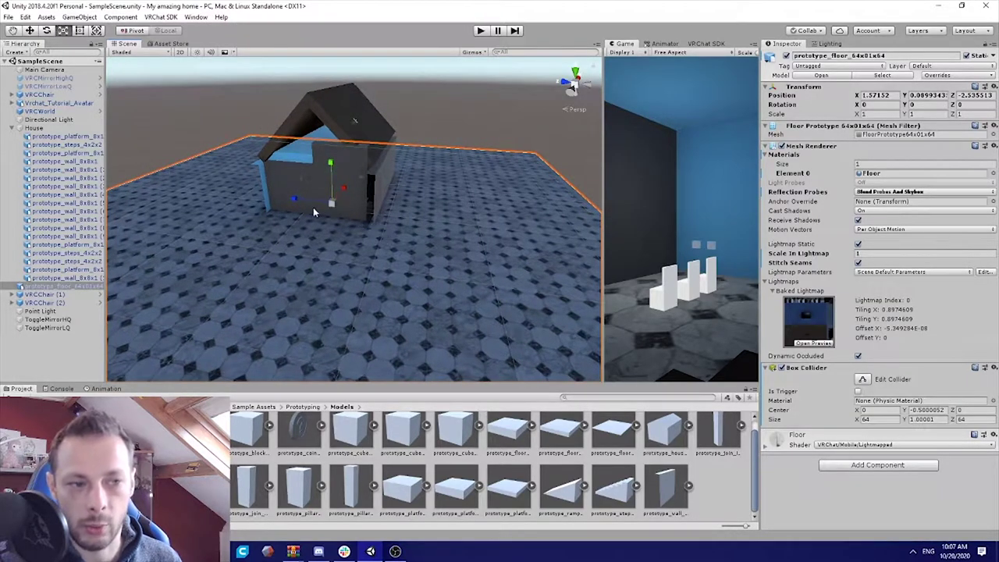
drag(294, 203, 346, 211)
Move the floor slab along its X axis to about 5.64 so it sits under the house
right_drag(393, 220, 521, 254)
key(w)
key(w)
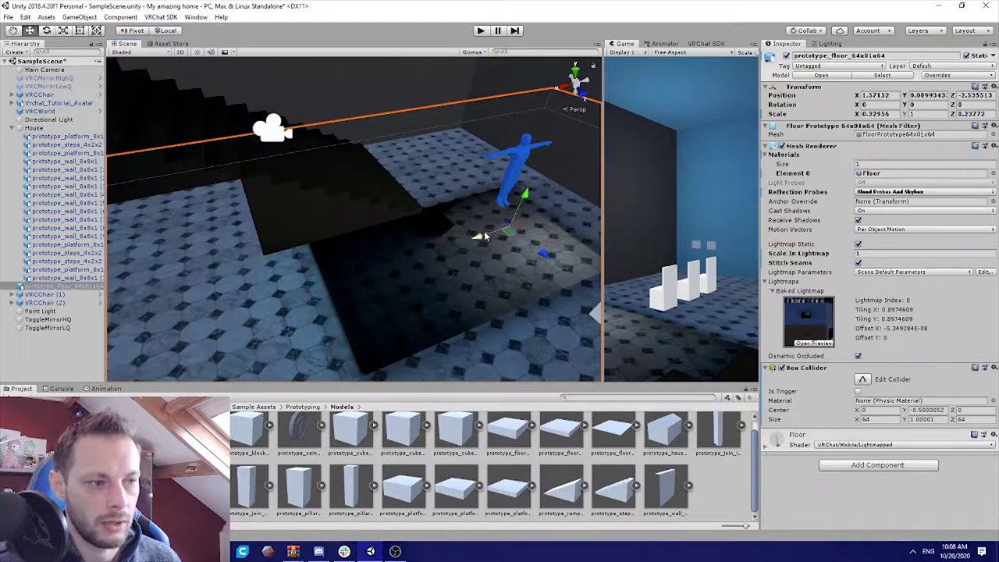
drag(484, 237, 361, 264)
right_drag(491, 216, 319, 203)
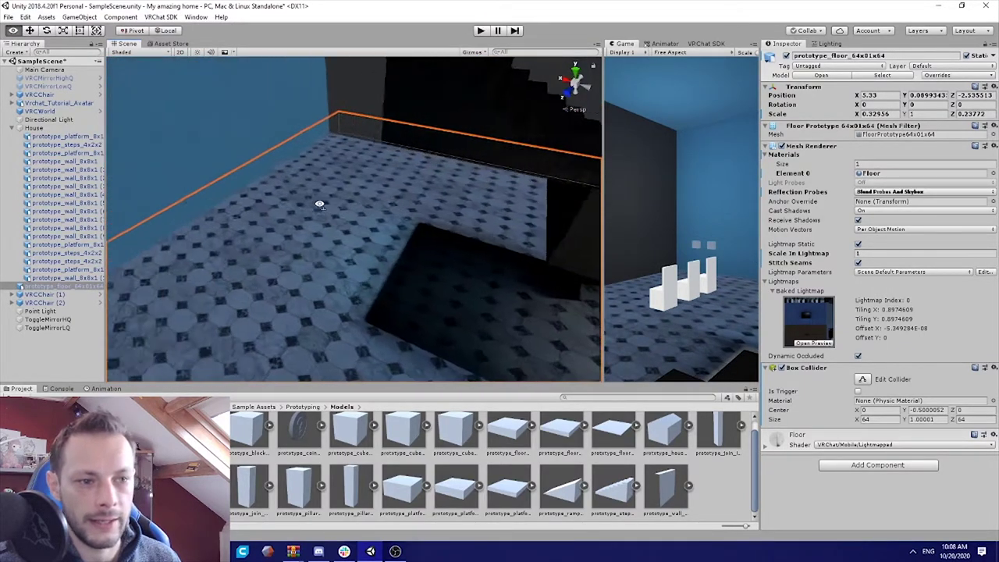
alt+drag(320, 204, 179, 114)
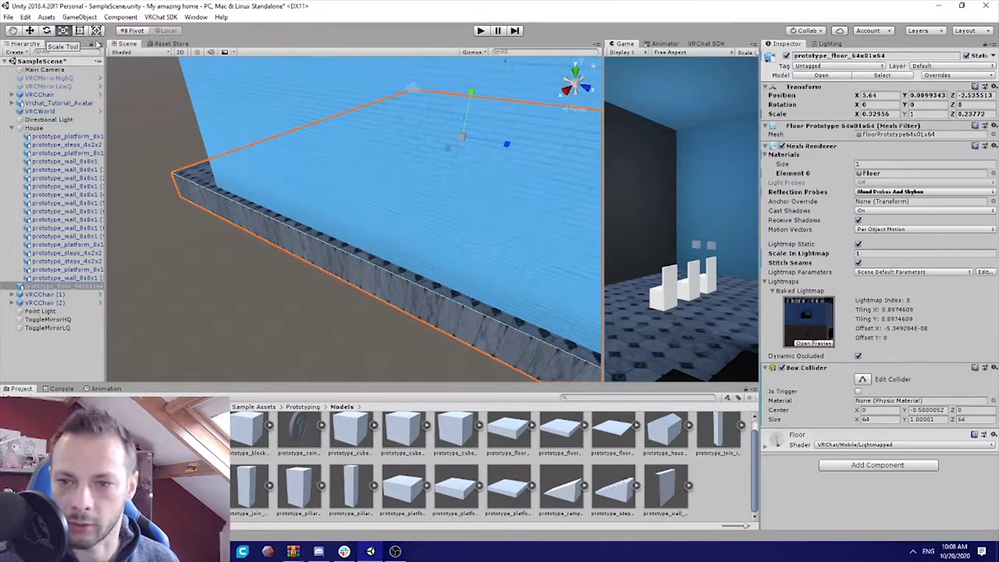
Shrink the floor slab to about 0.32 in X and 0.20 in Z, and shift it to Z -2.1
mouse_move(412, 151)
alt+mouse_down()
mouse_move(478, 150)
mouse_move(396, 136)
mouse_move(414, 145)
alt+mouse_up()
alt+drag(354, 160, 256, 178)
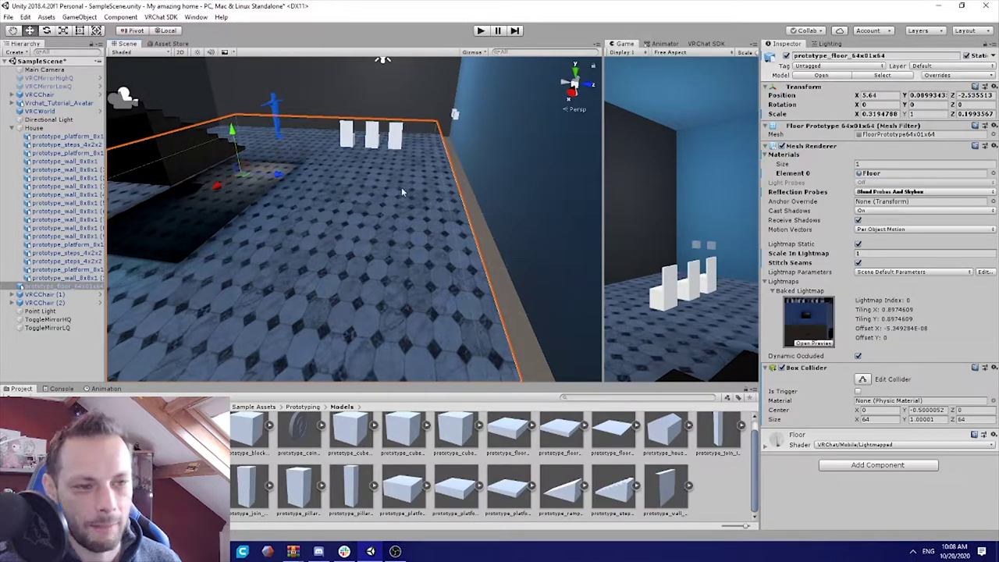
right_drag(458, 174, 452, 169)
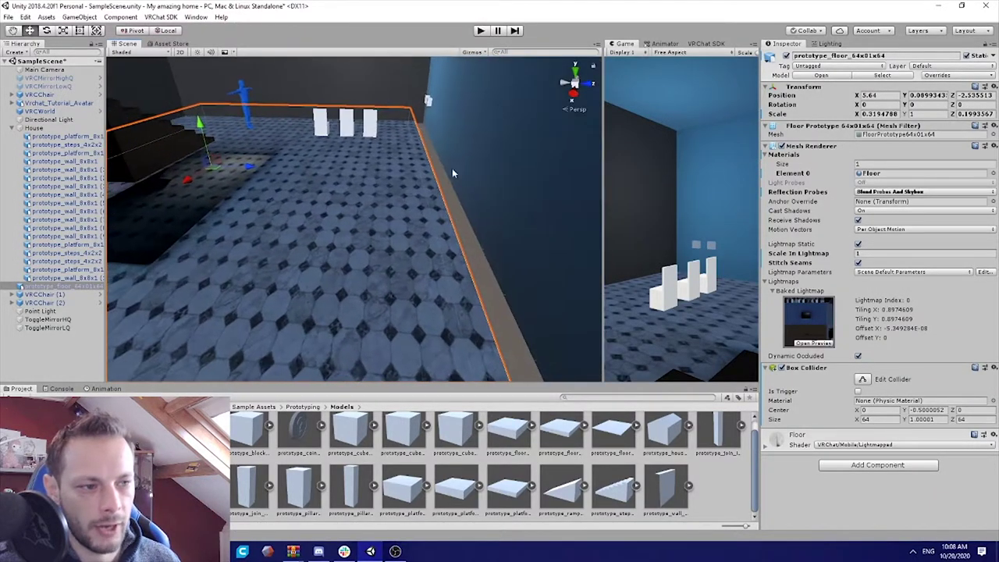
alt+drag(408, 141, 434, 168)
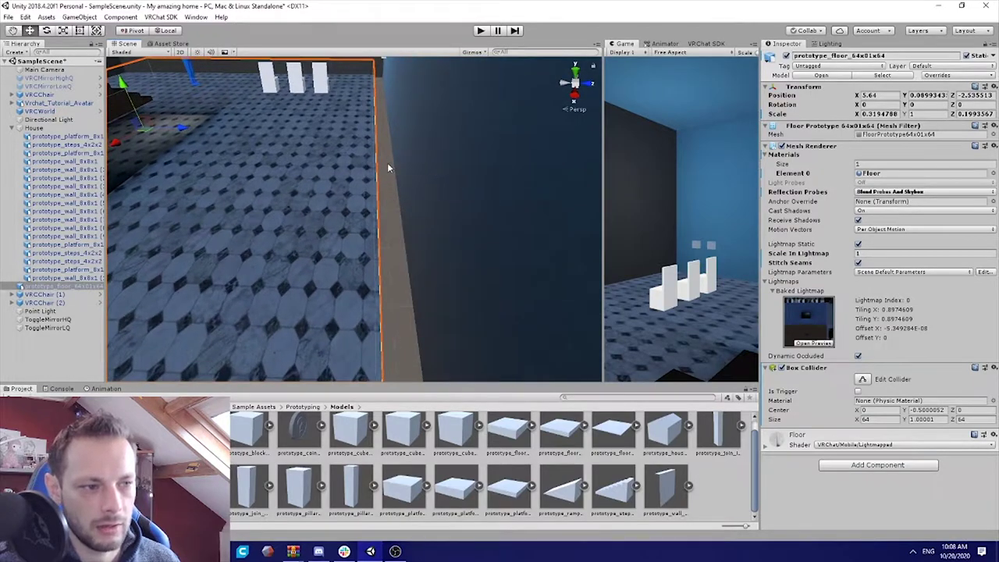
alt+drag(375, 185, 229, 137)
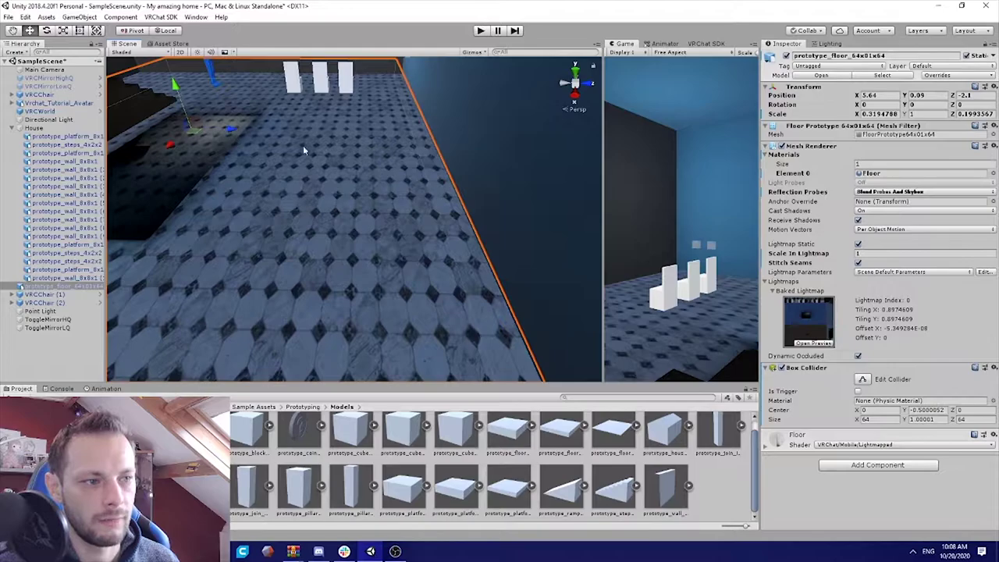
Scale the floor slab to about 0.29 in X to bring its end in line with the house wall
alt+drag(304, 150, 321, 171)
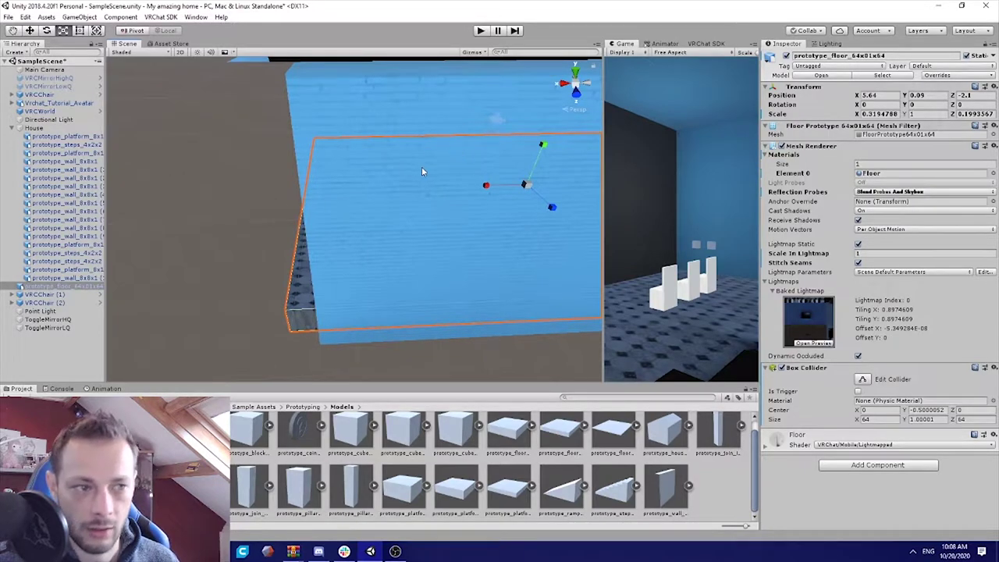
alt+drag(422, 172, 396, 193)
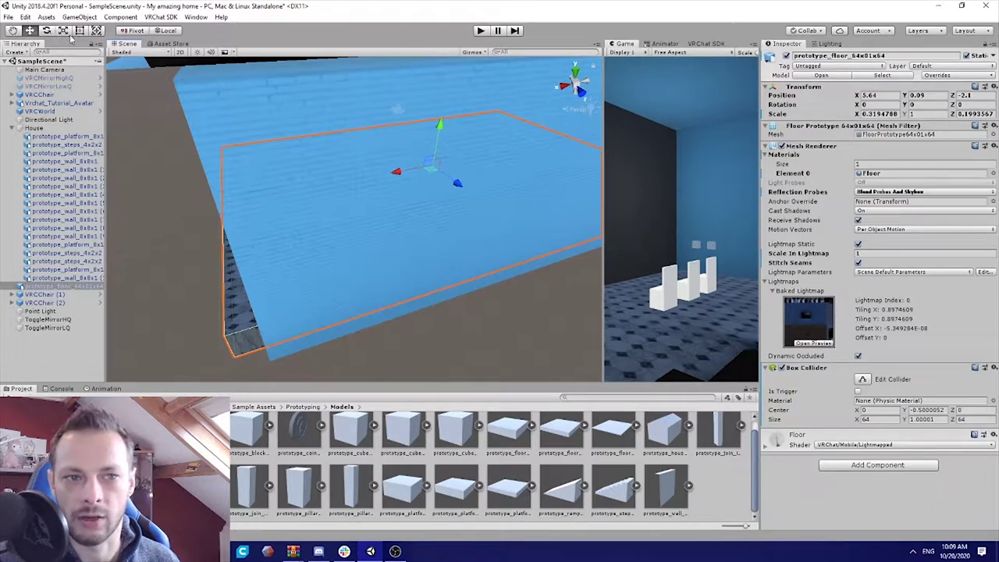
drag(397, 174, 400, 177)
right_drag(436, 215, 341, 216)
alt+drag(341, 216, 445, 199)
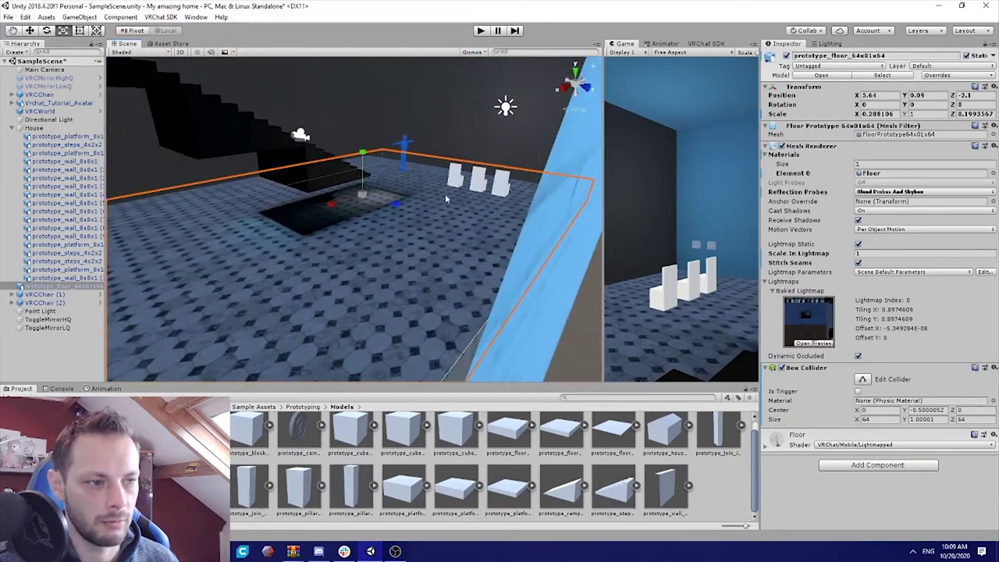
drag(342, 204, 323, 207)
Delete the dark 8x8 wall panel beside the staircase to open up that side of the house
right_drag(356, 201, 309, 249)
key(s)
alt+drag(308, 250, 427, 216)
right_drag(427, 214, 133, 196)
alt+drag(132, 195, 429, 235)
right_drag(429, 235, 333, 158)
alt+drag(333, 159, 336, 136)
click(303, 178)
alt+drag(934, 61, 395, 126)
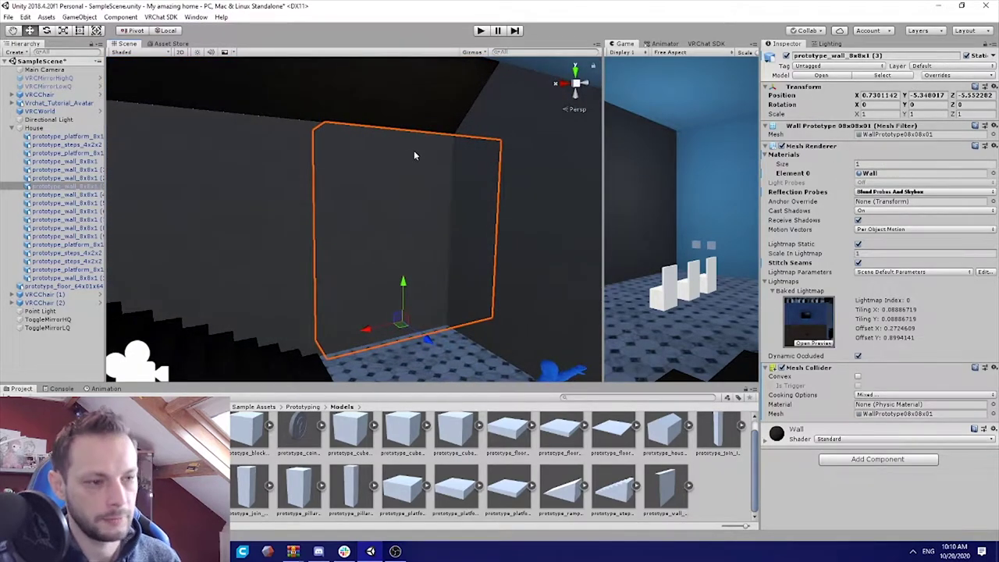
key(Delete)
alt+drag(424, 185, 384, 214)
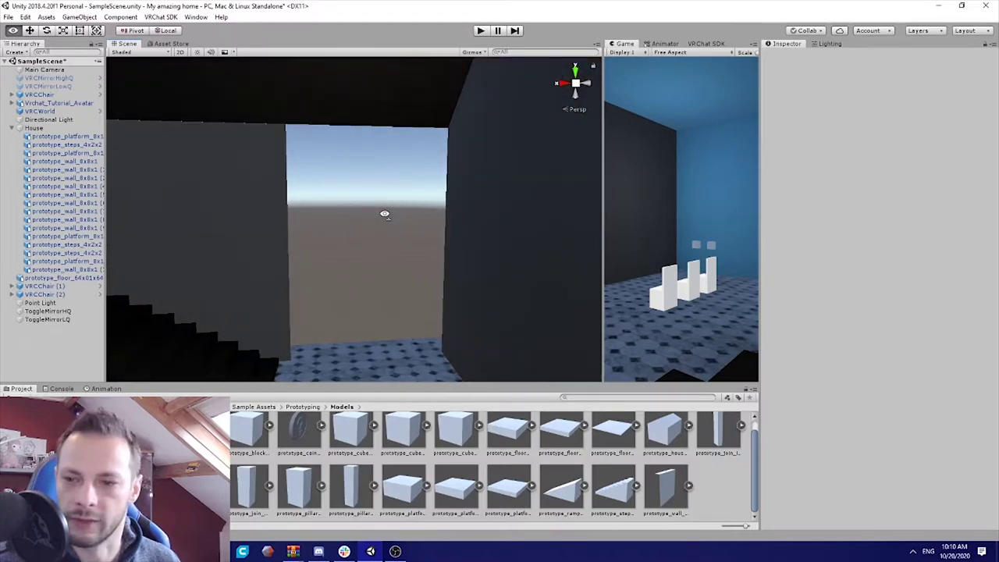
Try a prototype_join_inner column scaled to about 0.45 in the wall opening, and delete it
key(w)
right_drag(373, 214, 321, 227)
key(w)
alt+drag(321, 227, 426, 285)
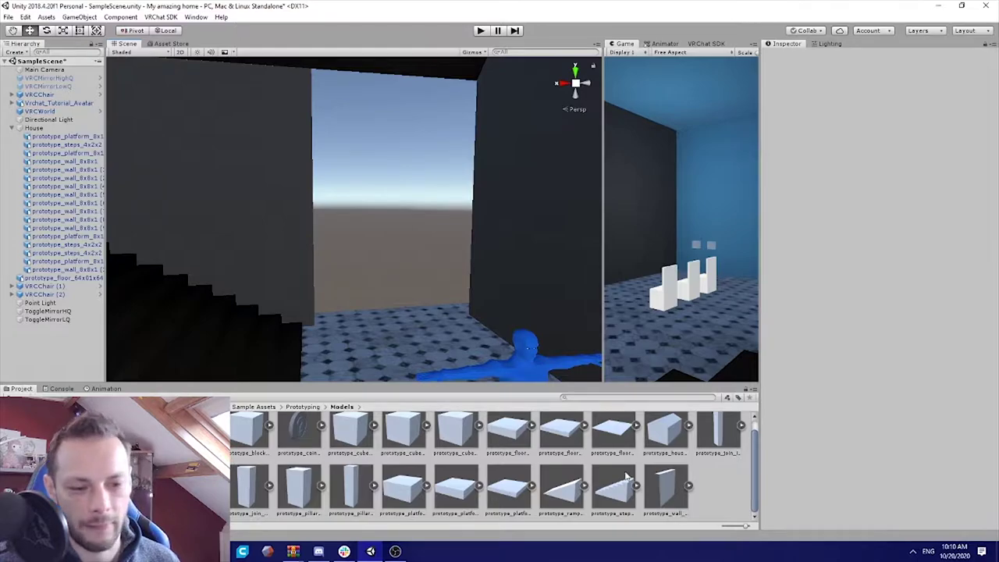
drag(716, 431, 558, 386)
drag(355, 312, 351, 340)
key(r)
key(w)
drag(357, 272, 358, 278)
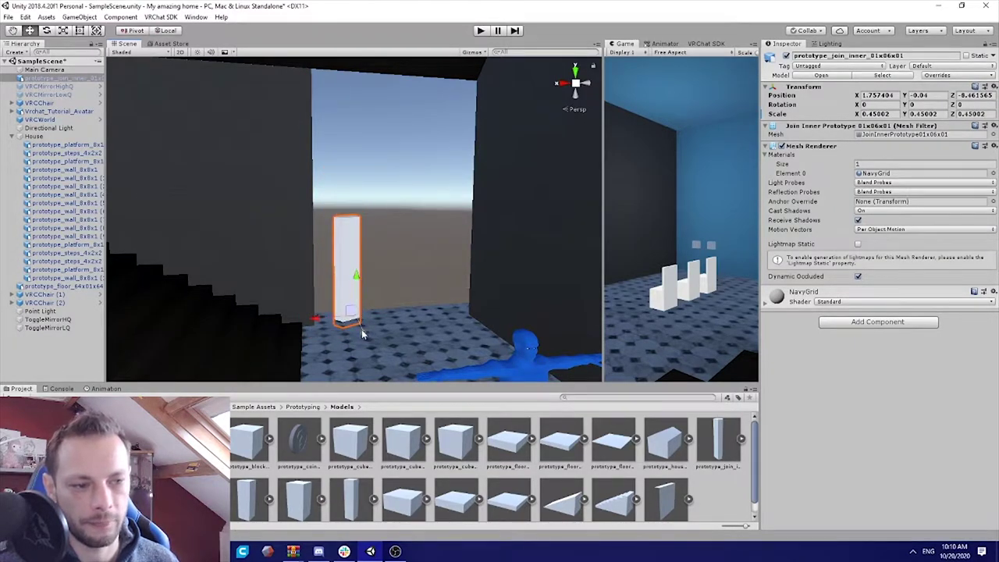
key(Delete)
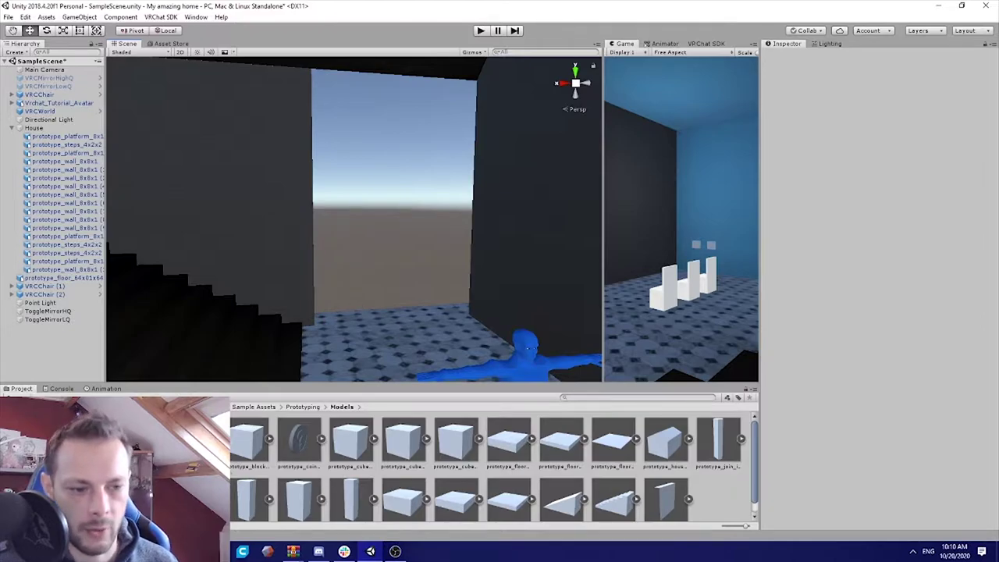
Place a prototype_pillar_02x08x02 in the wall opening, duplicate it to the opposite side, and scale the copy uniformly to about 0.77
drag(322, 497, 435, 313)
key(ctrl+d)
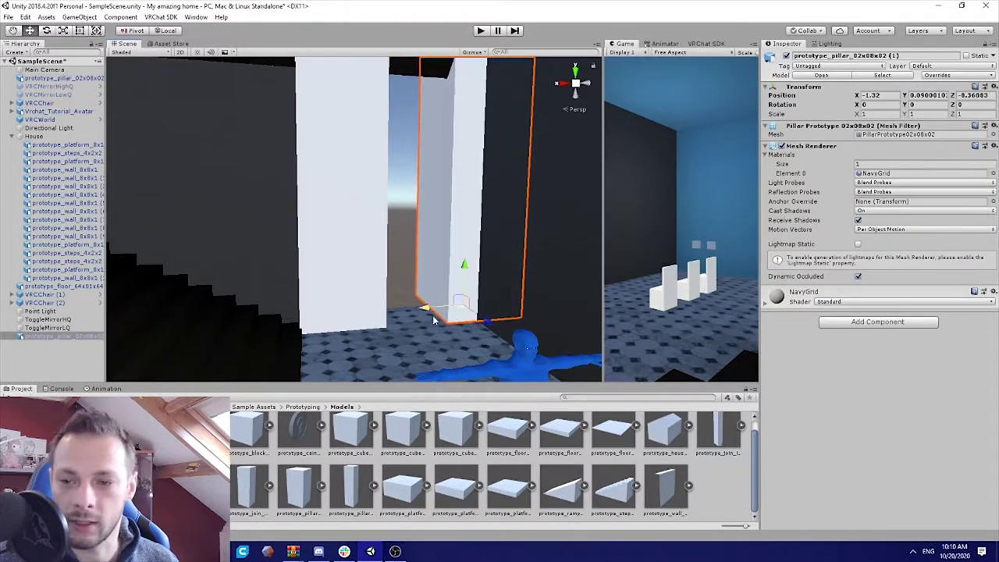
key(d)
right_drag(464, 282, 426, 262)
key(r)
mouse_move(457, 357)
mouse_down()
mouse_move(459, 378)
mouse_move(461, 360)
mouse_up()
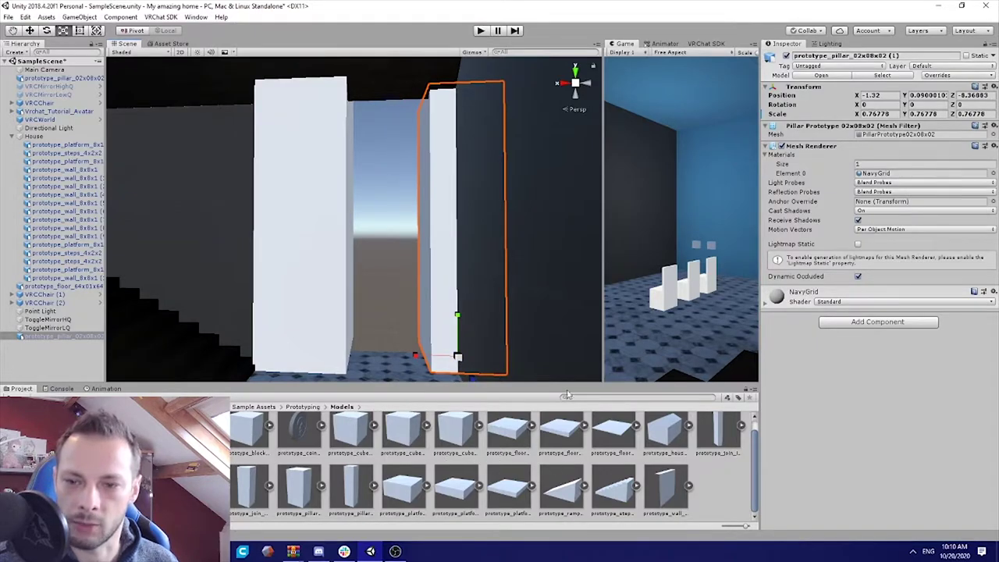
right_drag(391, 265, 472, 260)
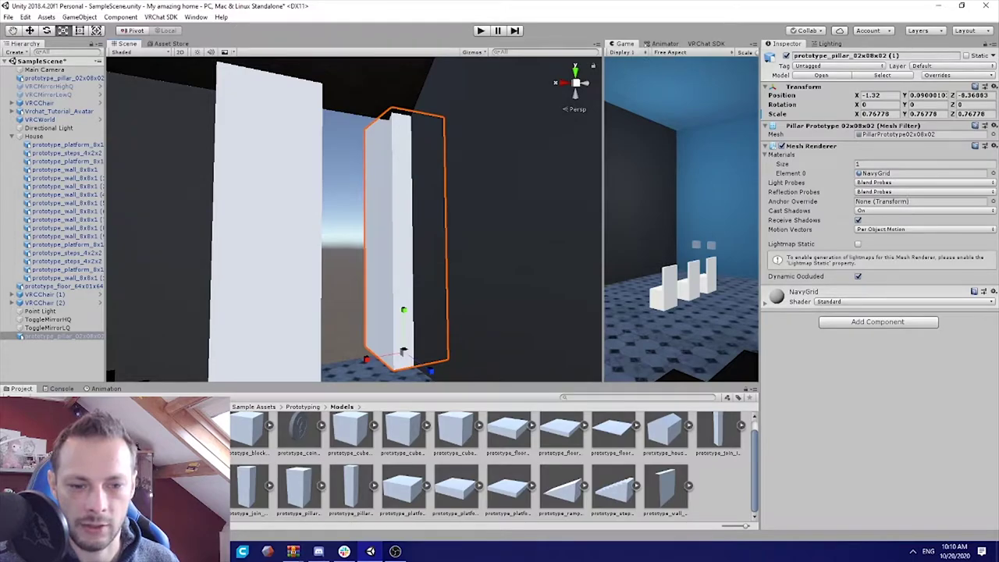
Apply the BlueWall material to both pillars in the wall opening
click(47, 467)
drag(258, 455, 392, 253)
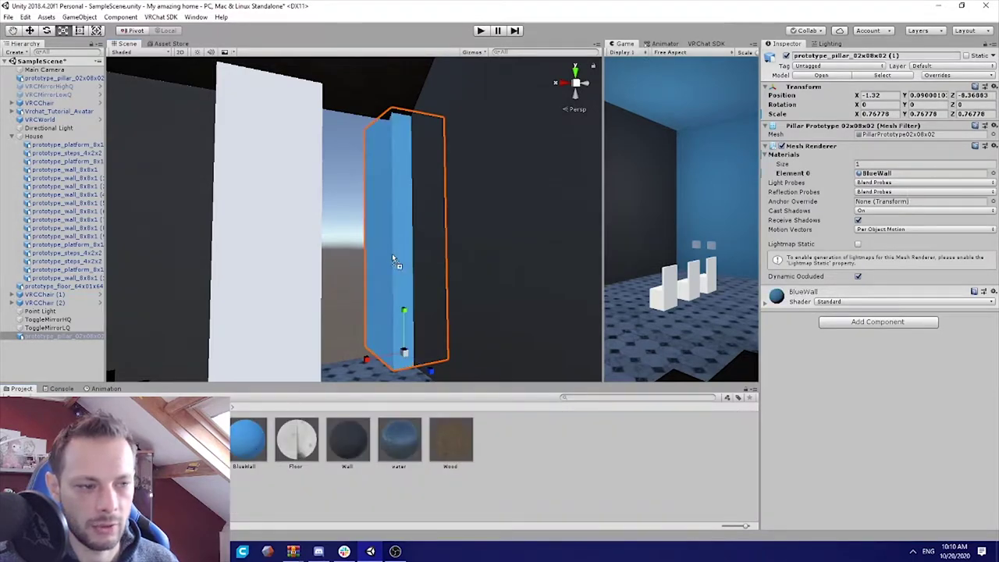
drag(248, 442, 320, 288)
mouse_move(381, 275)
right_down()
mouse_move(297, 305)
mouse_move(435, 264)
mouse_move(326, 286)
mouse_move(334, 260)
mouse_move(317, 260)
mouse_move(331, 219)
mouse_move(355, 250)
mouse_move(386, 264)
right_up()
Delete both pillars from the wall opening
key(Delete)
click(444, 225)
key(Delete)
right_drag(445, 224, 402, 266)
right_drag(967, 319, 928, 324)
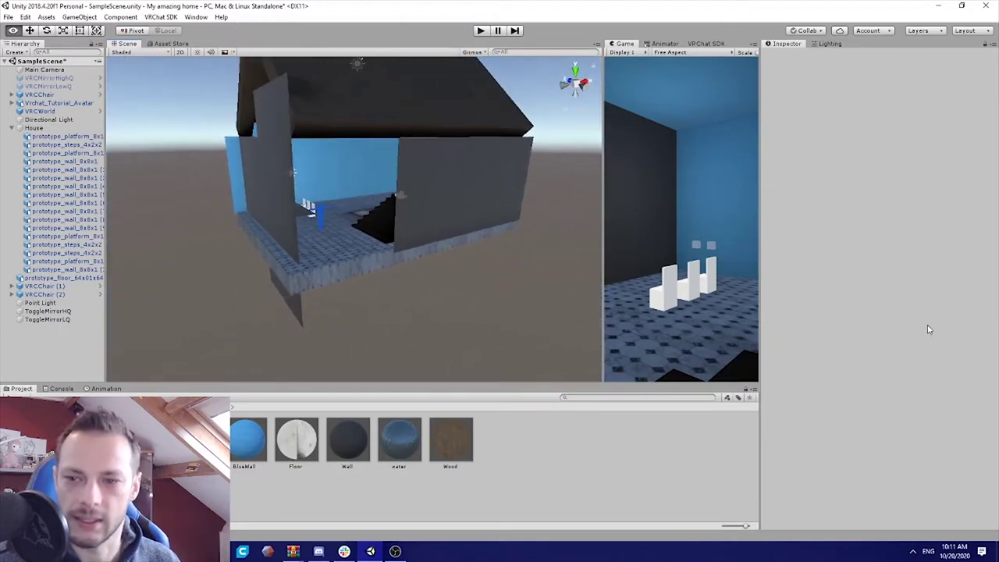
right_drag(582, 295, 524, 258)
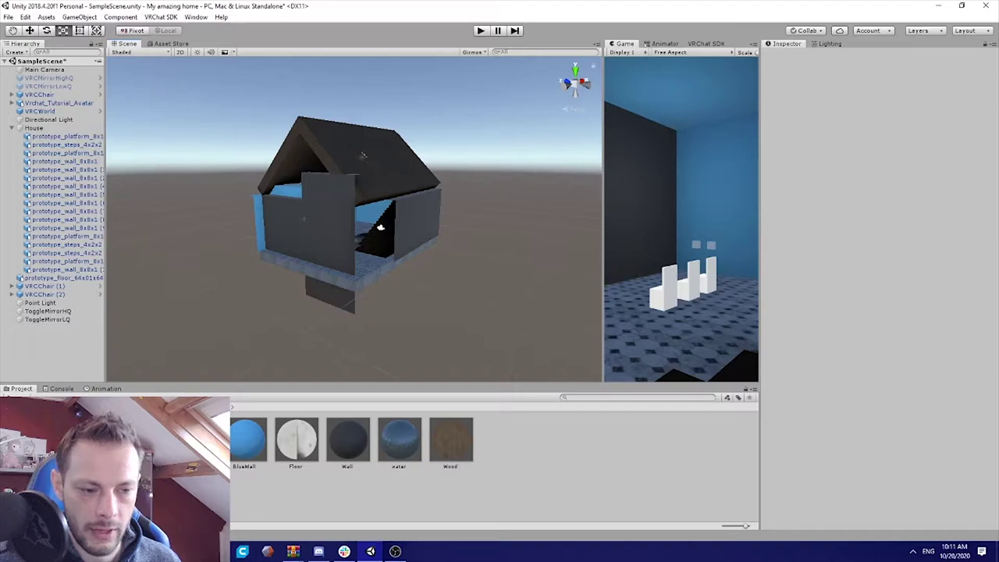
Switch to the browser and review the NaturePlants0043, SoilBeach0131 and SandPebbles0080 texture pages on textures.com
key(alt+Tab)
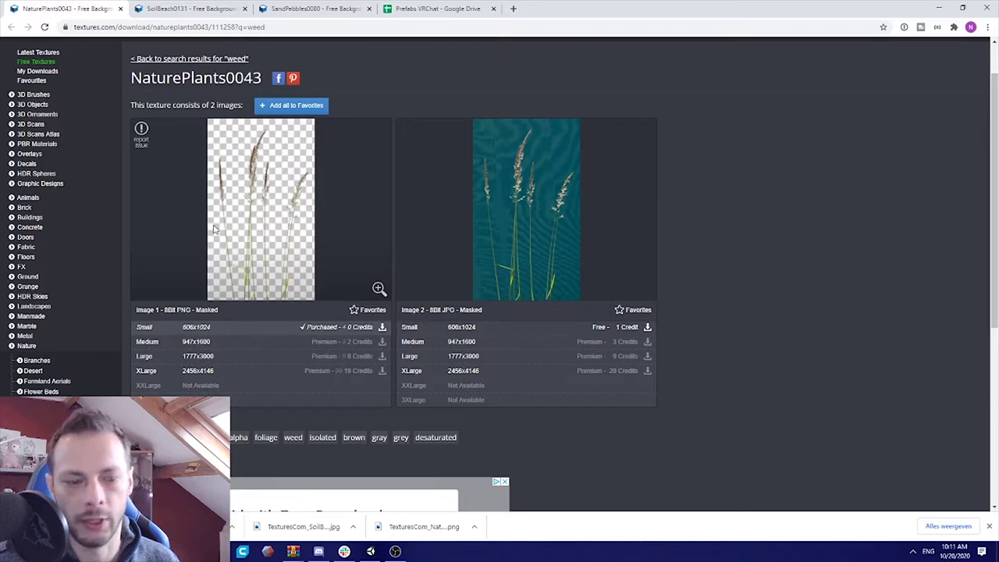
scroll(370, 229, up, 1)
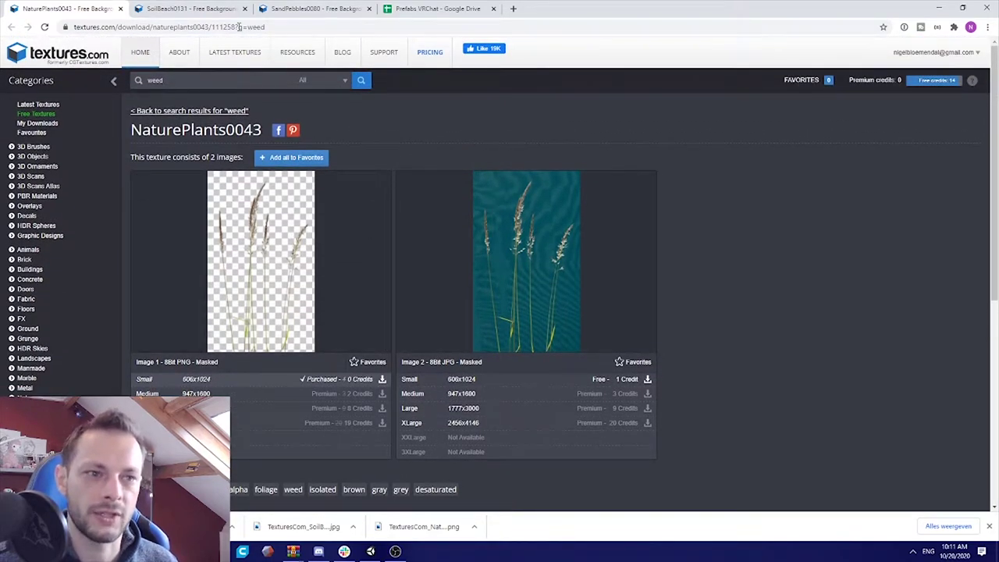
click(168, 9)
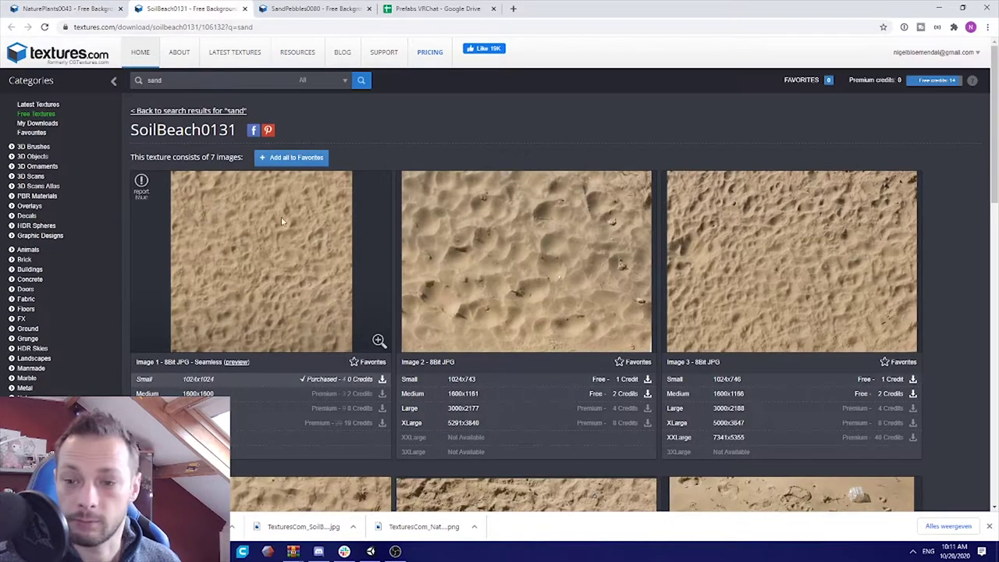
click(320, 10)
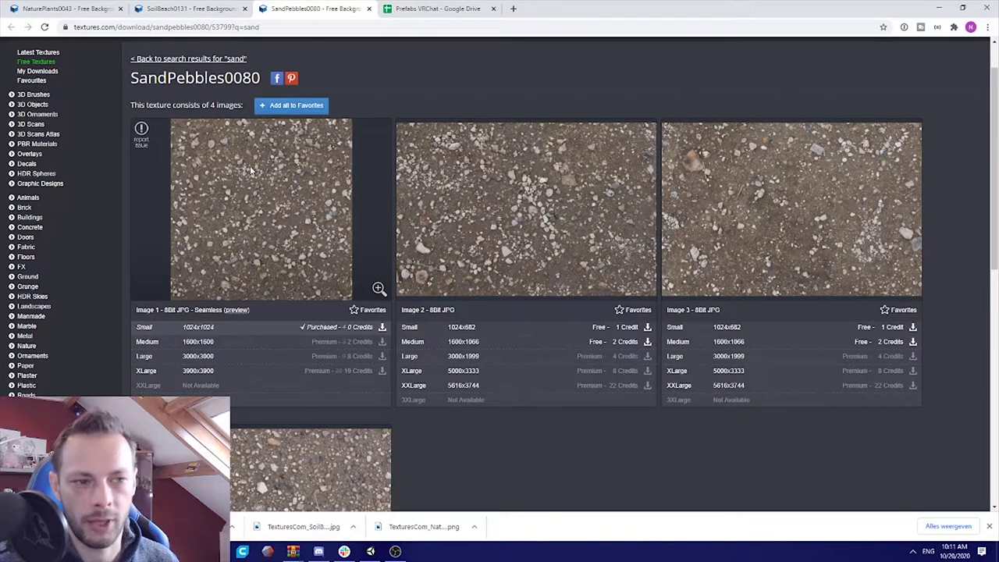
scroll(320, 196, up, 1)
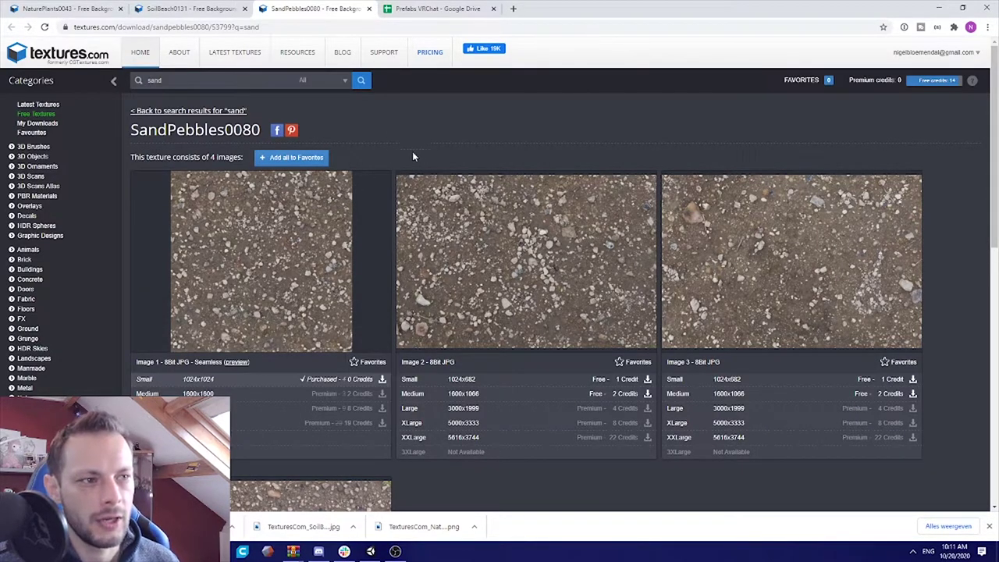
Find the Quest Reflecting Water Ripple Shader in the Prefabs VRChat sheet and open its pastebin source
click(419, 9)
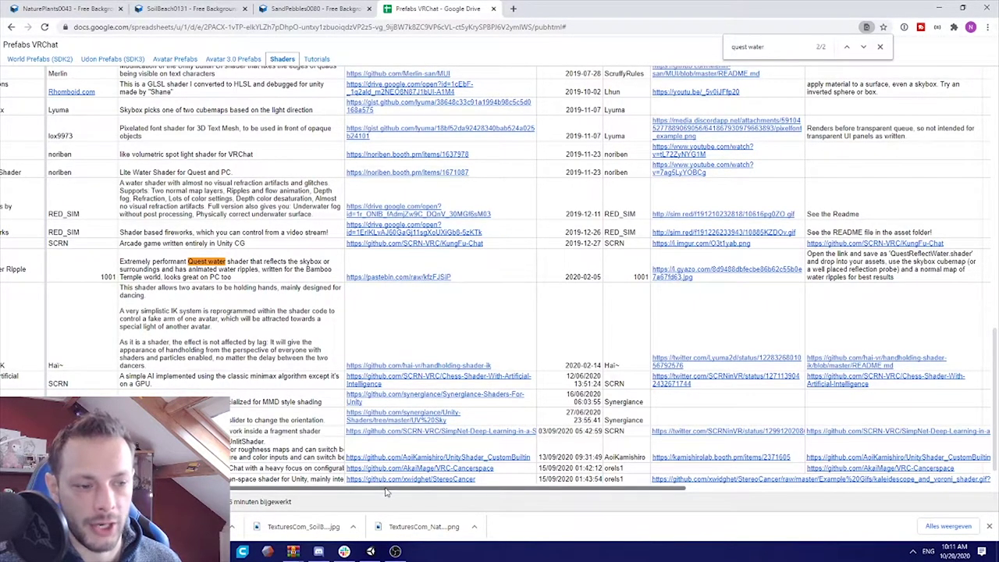
drag(385, 492, 341, 491)
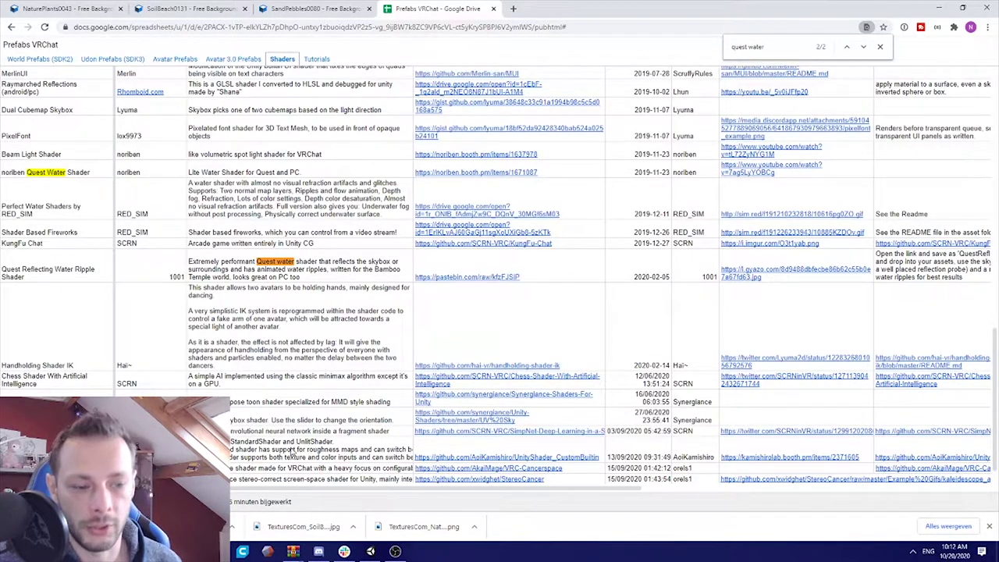
drag(287, 491, 372, 492)
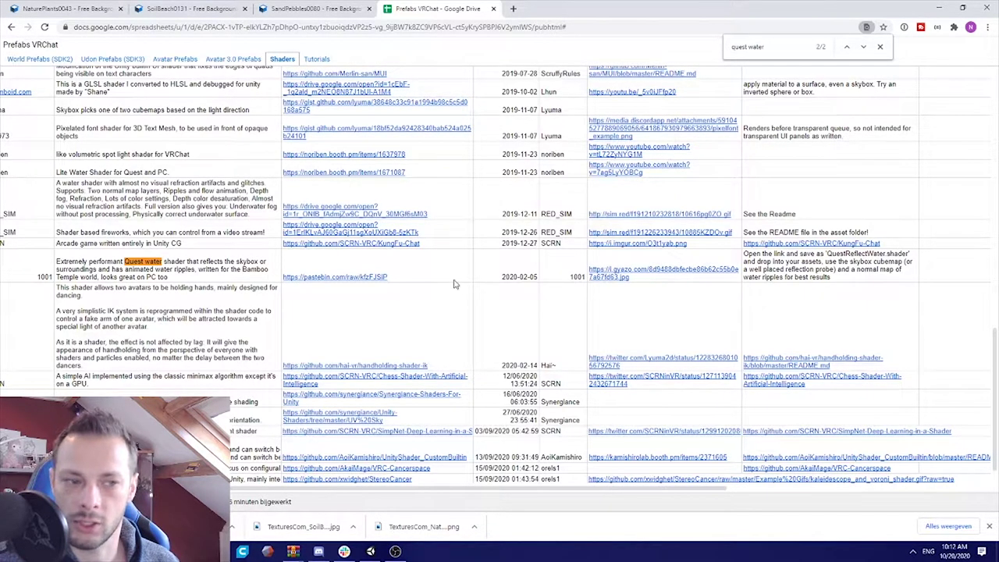
click(335, 277)
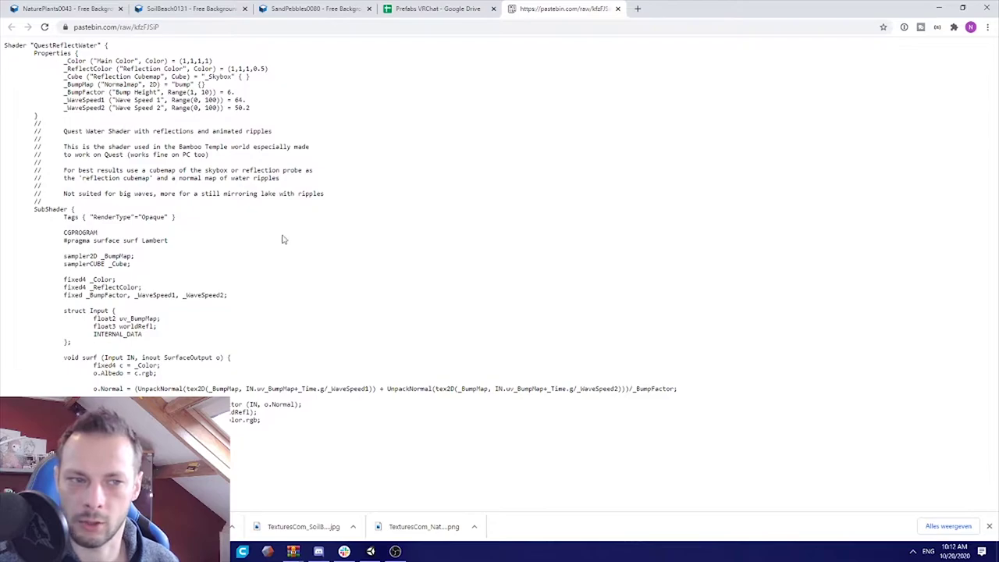
Try to save the shader source as QuestReflectWater.shader in the project's Assets/Shaders folder, with all file types allowed
right_click(466, 144)
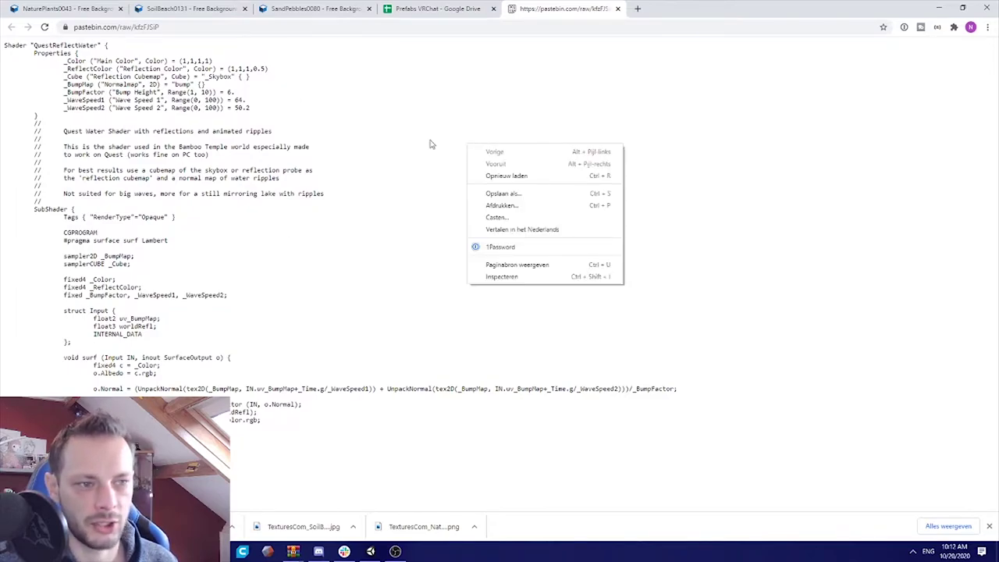
click(338, 134)
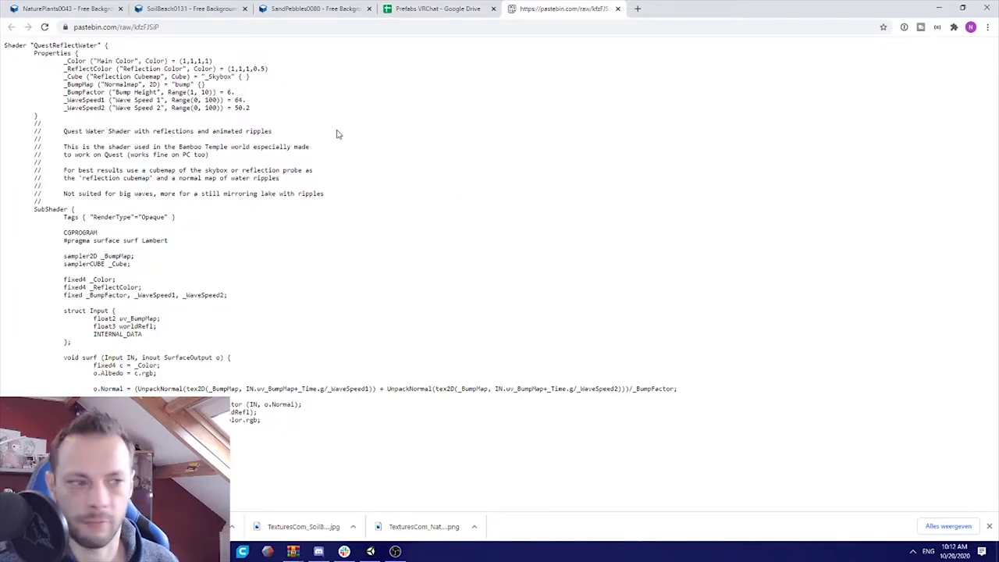
right_click(338, 134)
click(404, 179)
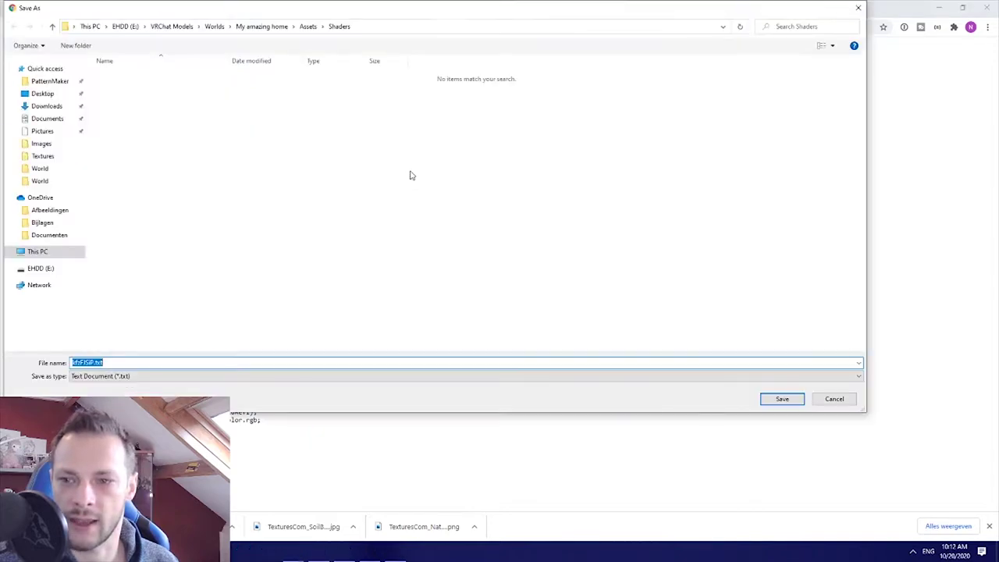
click(137, 376)
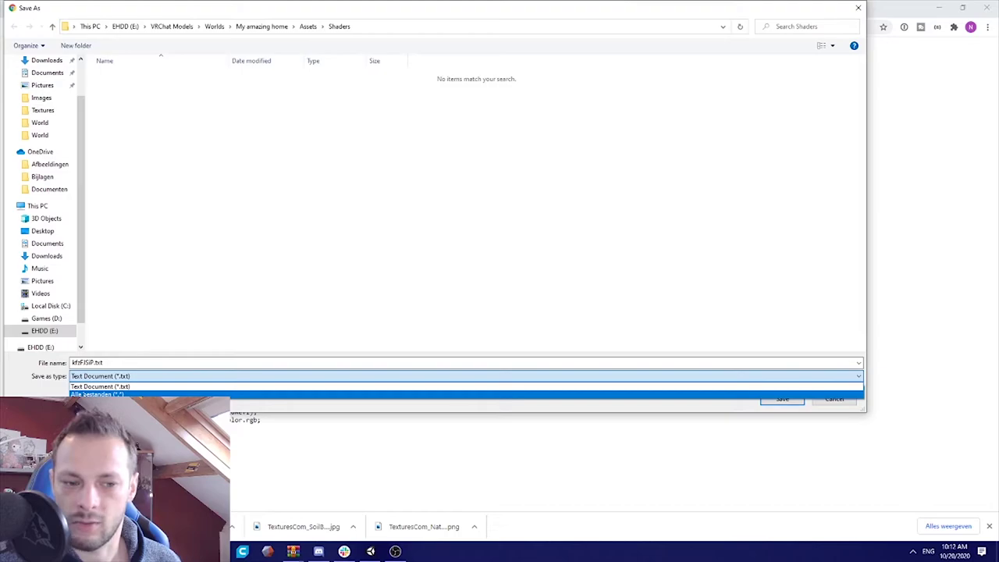
click(101, 394)
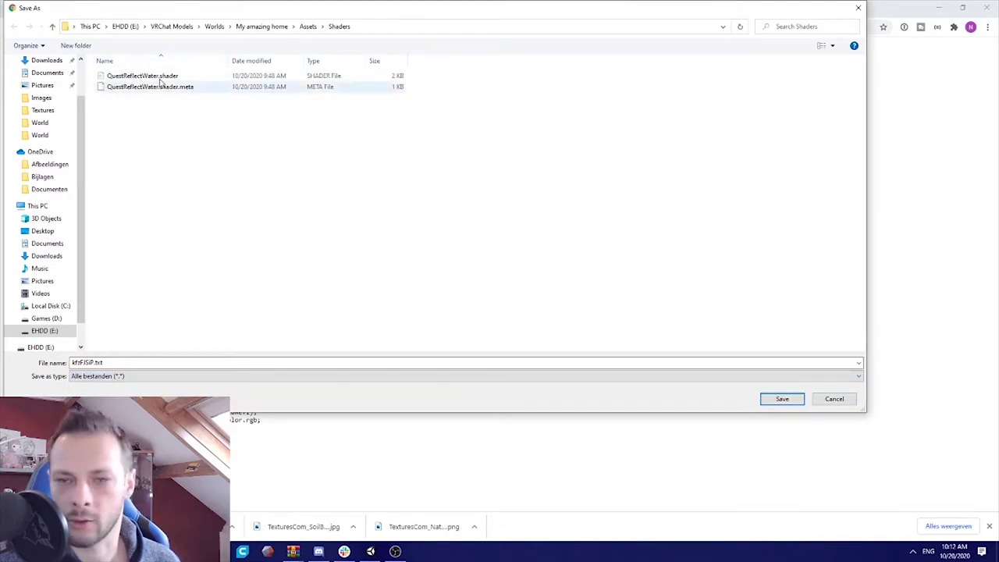
click(124, 75)
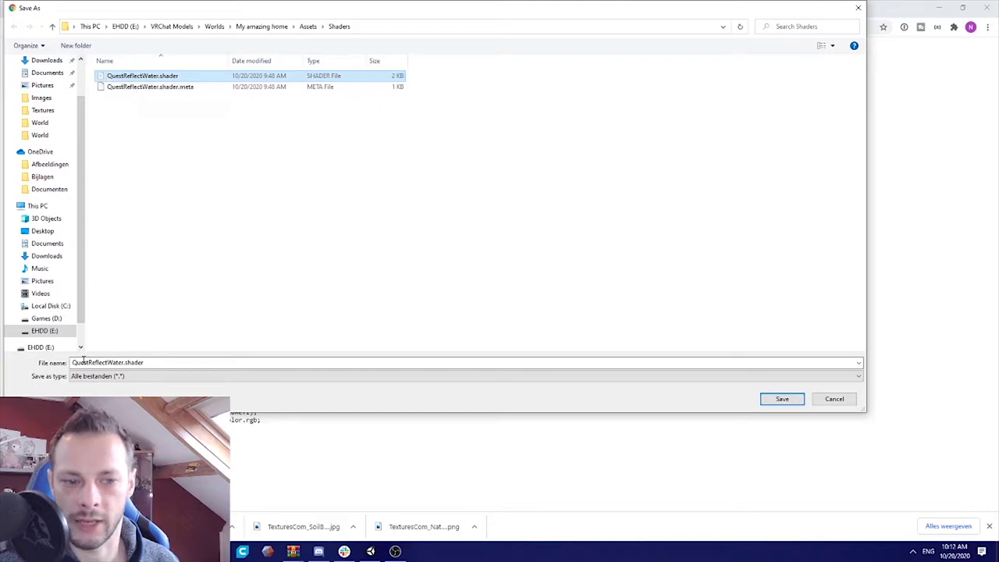
click(110, 363)
click(123, 362)
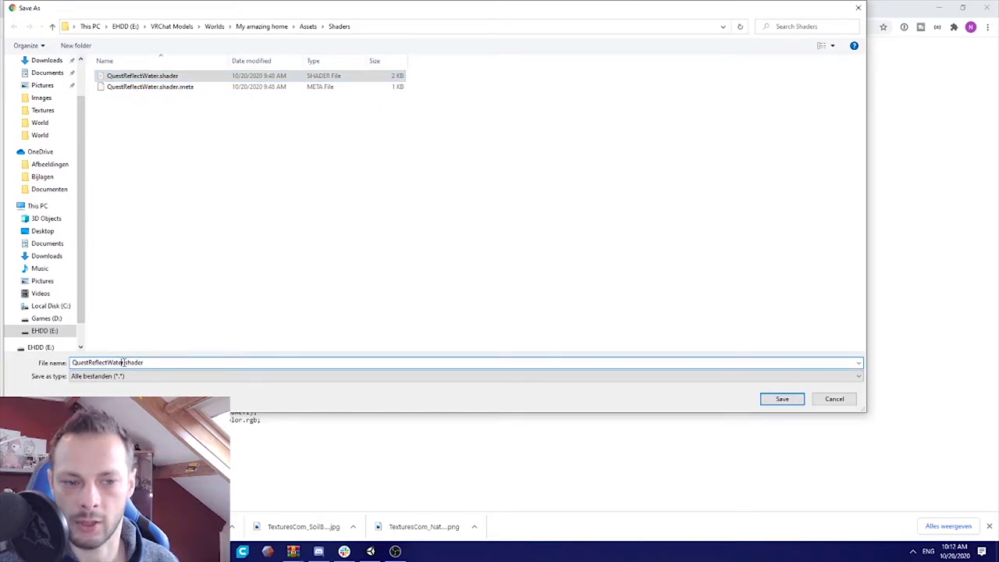
click(781, 399)
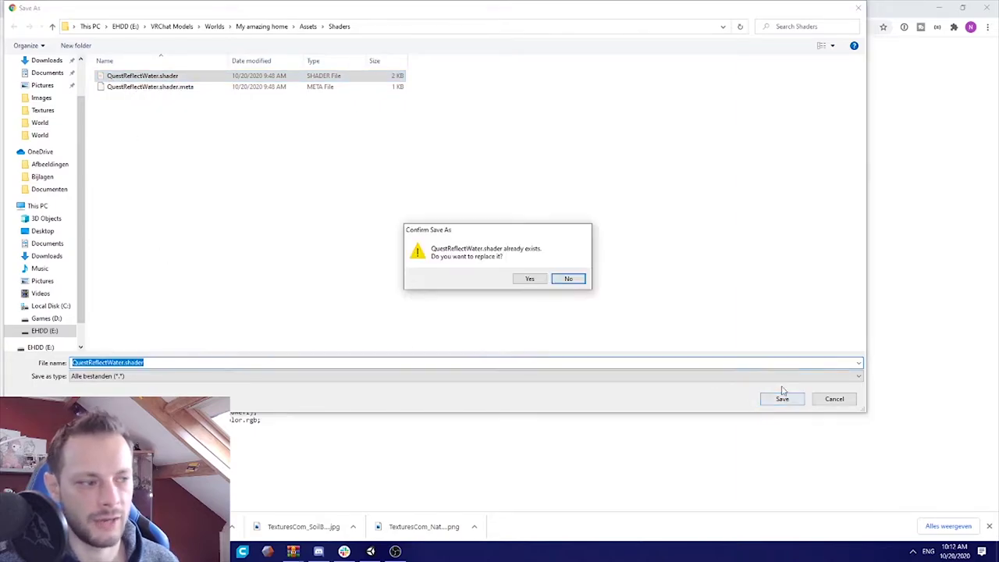
click(568, 278)
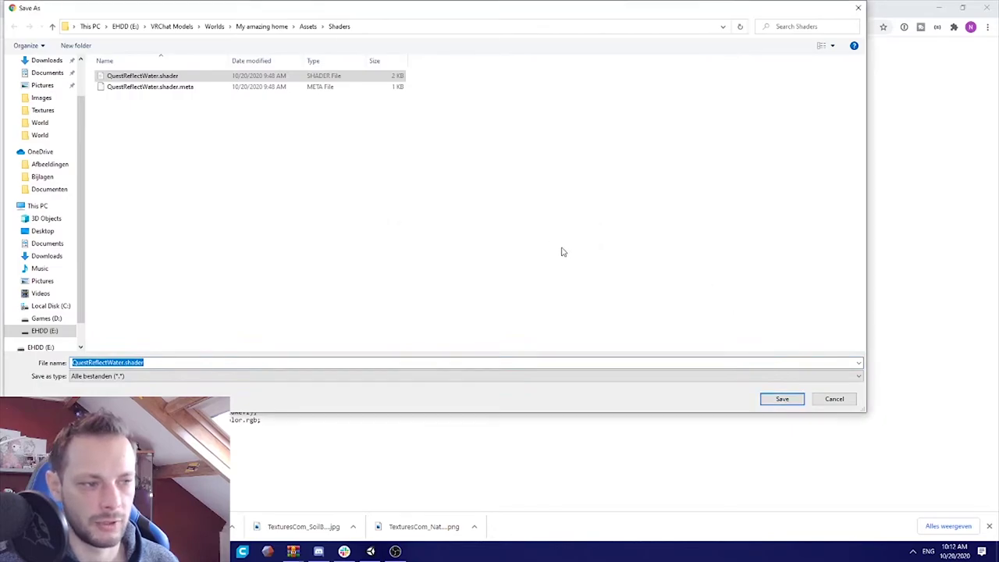
click(834, 399)
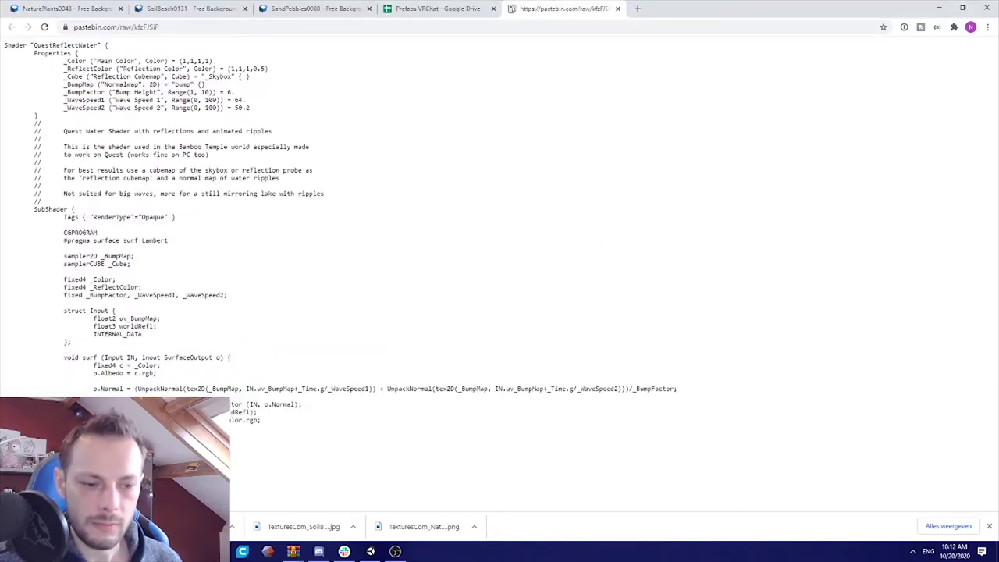
Switch to Unity and delete the existing water material from the Materials folder
click(371, 551)
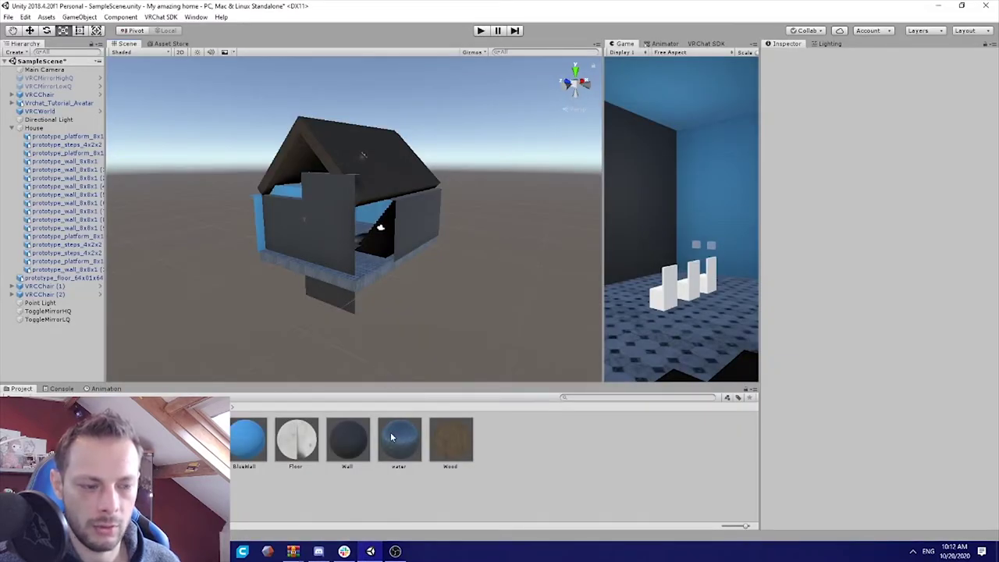
right_click(532, 454)
mouse_move(614, 203)
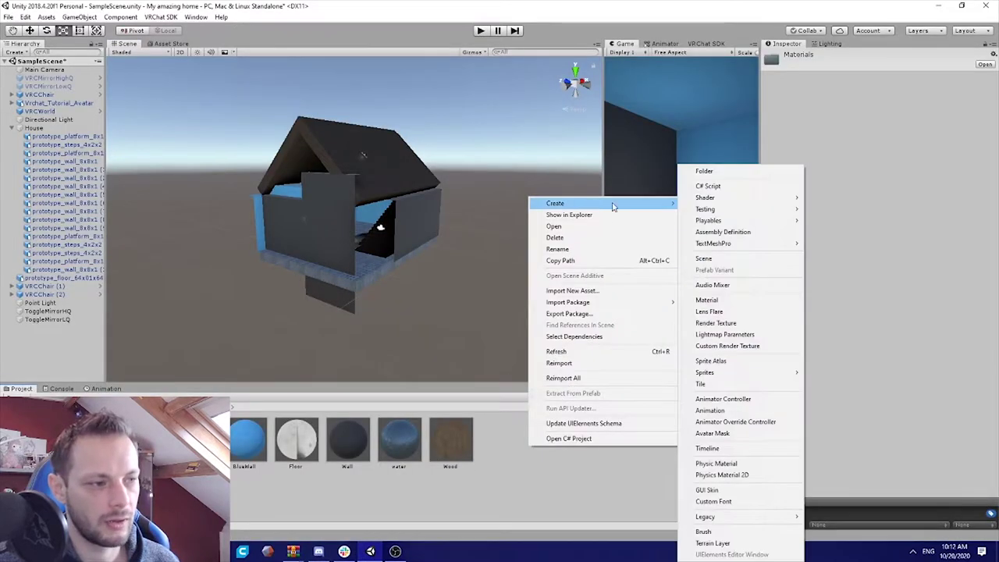
click(726, 301)
key(Escape)
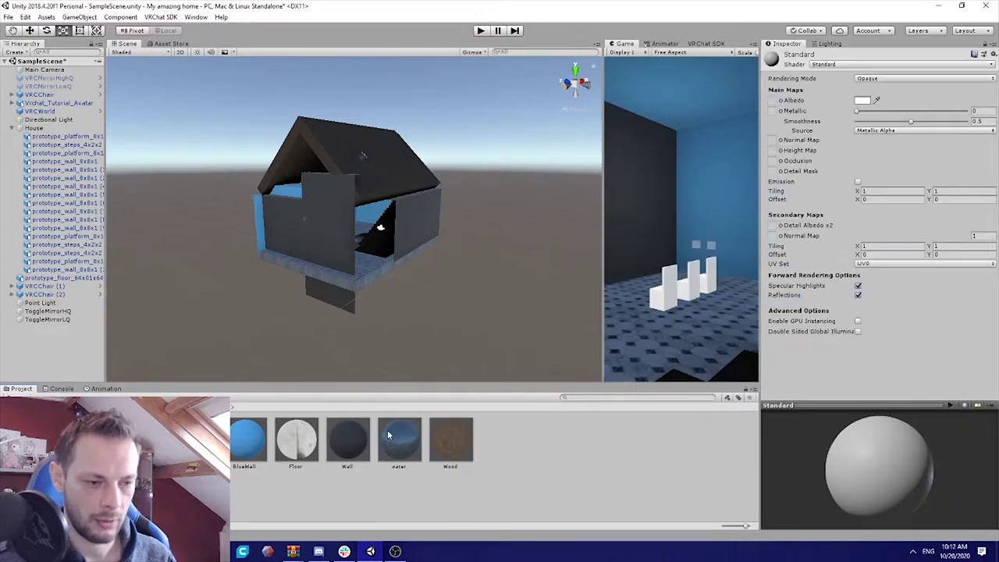
click(395, 438)
key(Delete)
click(528, 299)
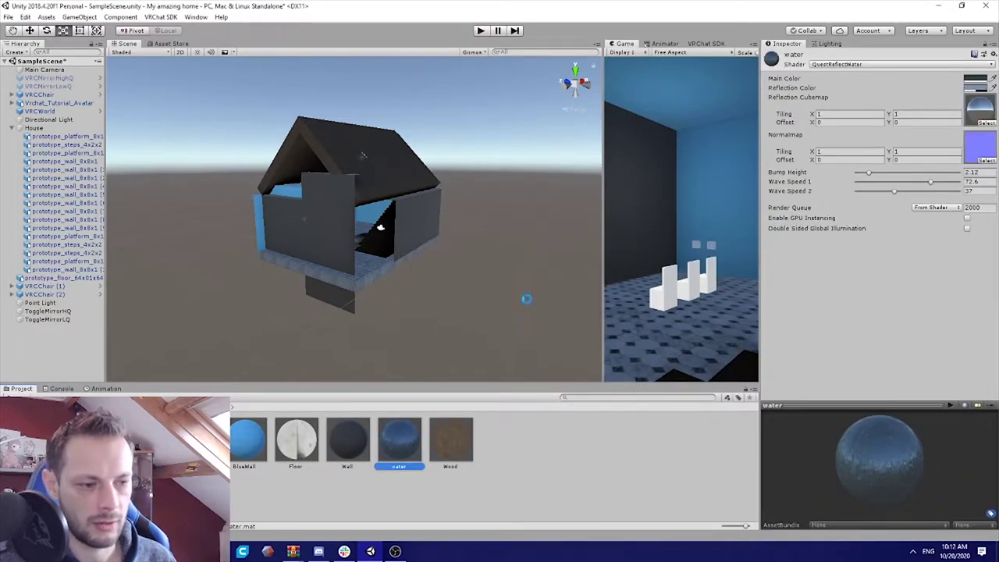
Create a material named Water in the Materials folder and assign it the QuestReflectWater shader
right_click(443, 432)
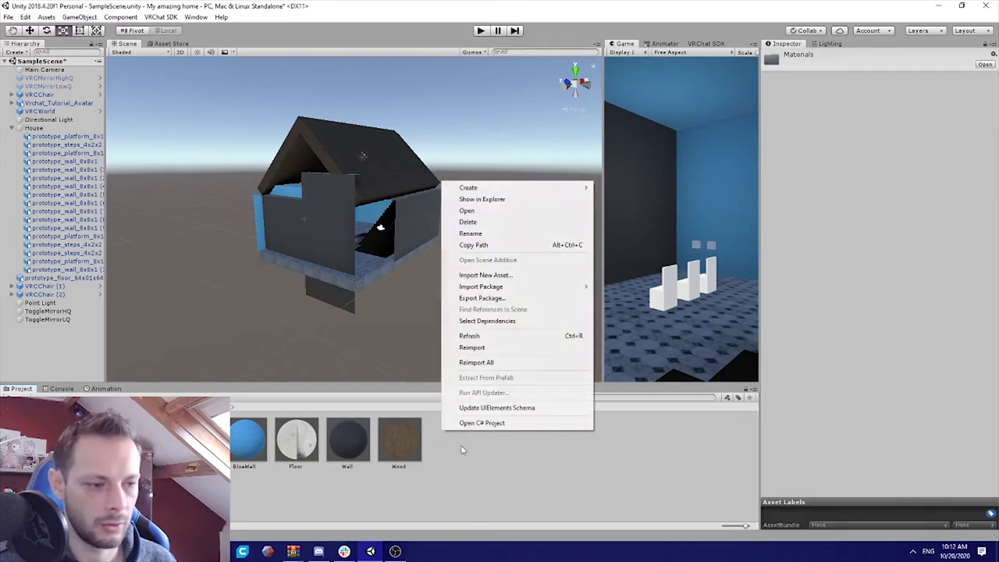
mouse_move(518, 188)
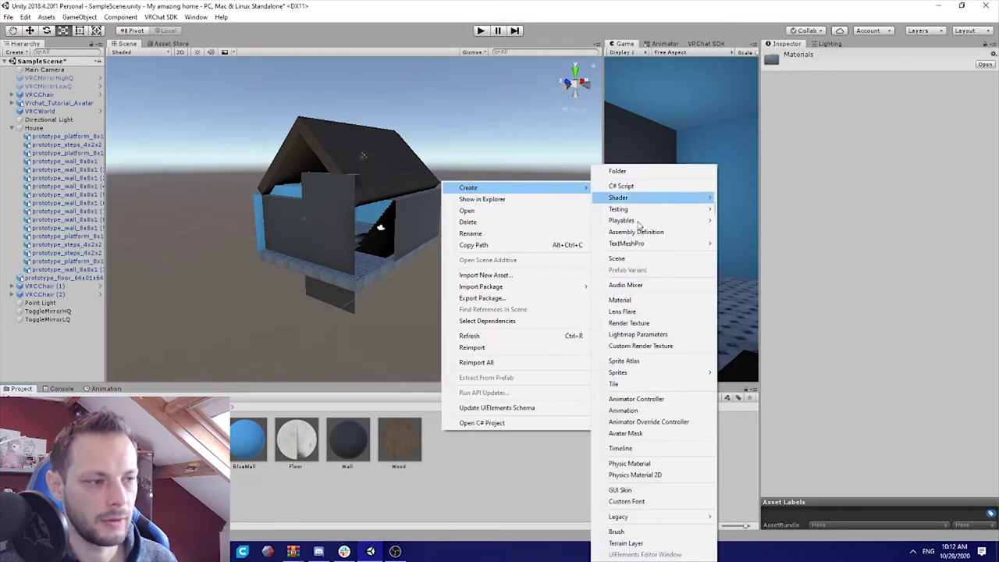
click(636, 300)
text(Water)
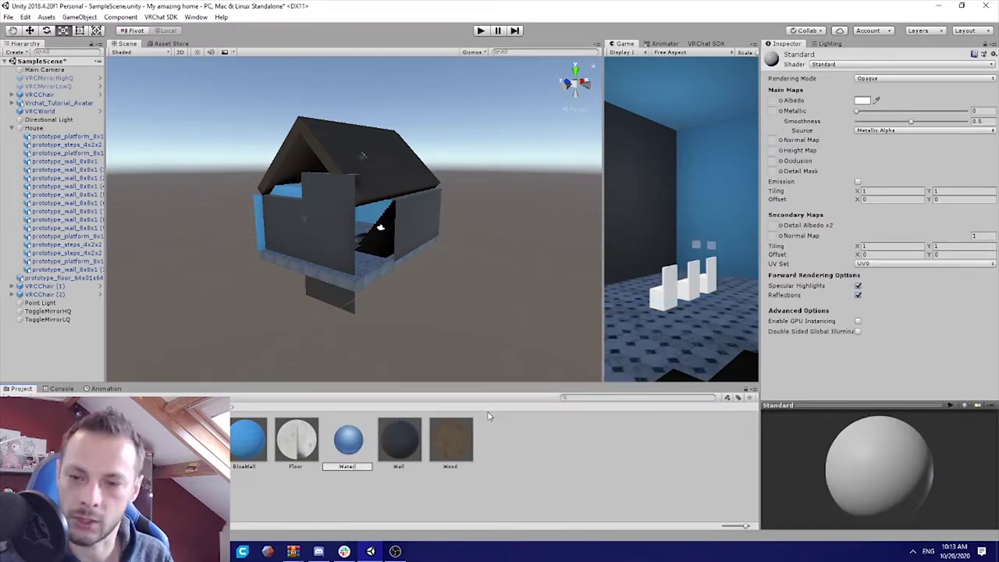
key(Return)
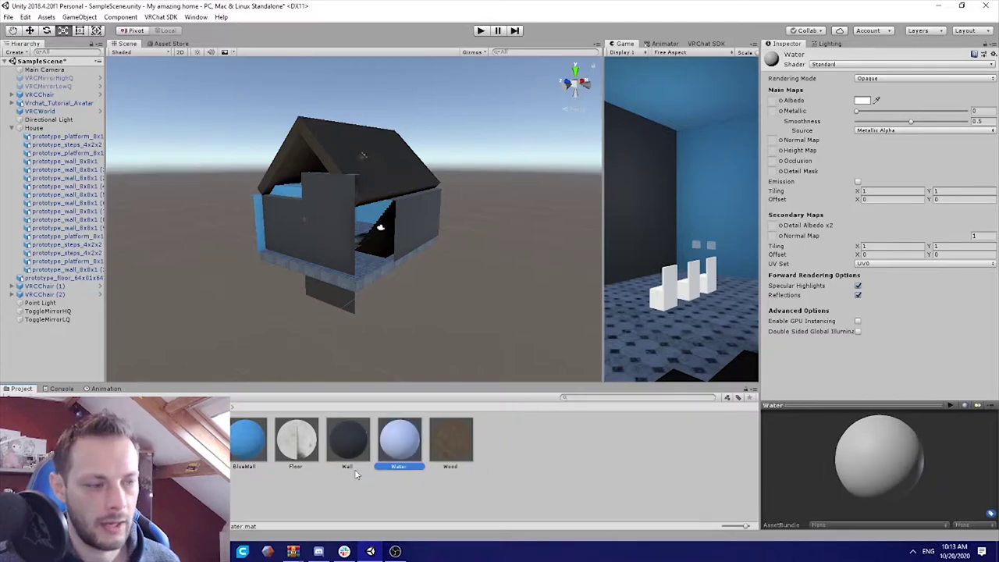
click(832, 65)
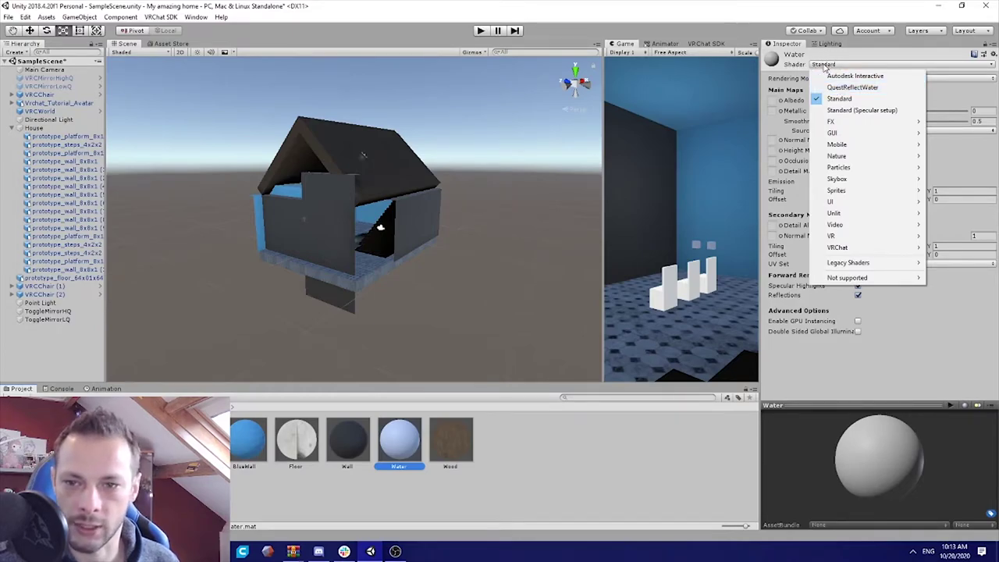
click(873, 89)
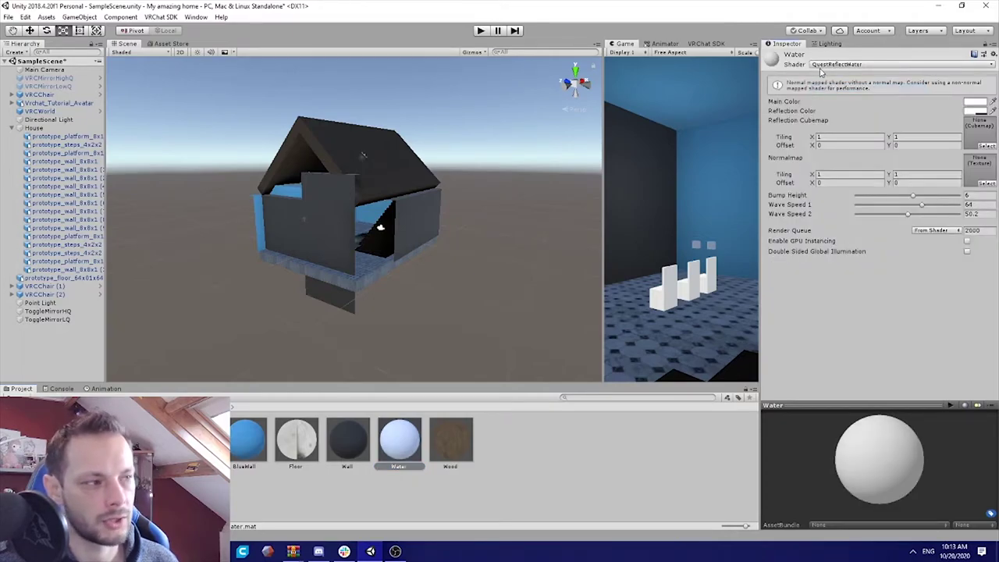
Set the Water material's main color to a muted blue, hex 76A1BC
right_drag(512, 214, 477, 220)
click(975, 103)
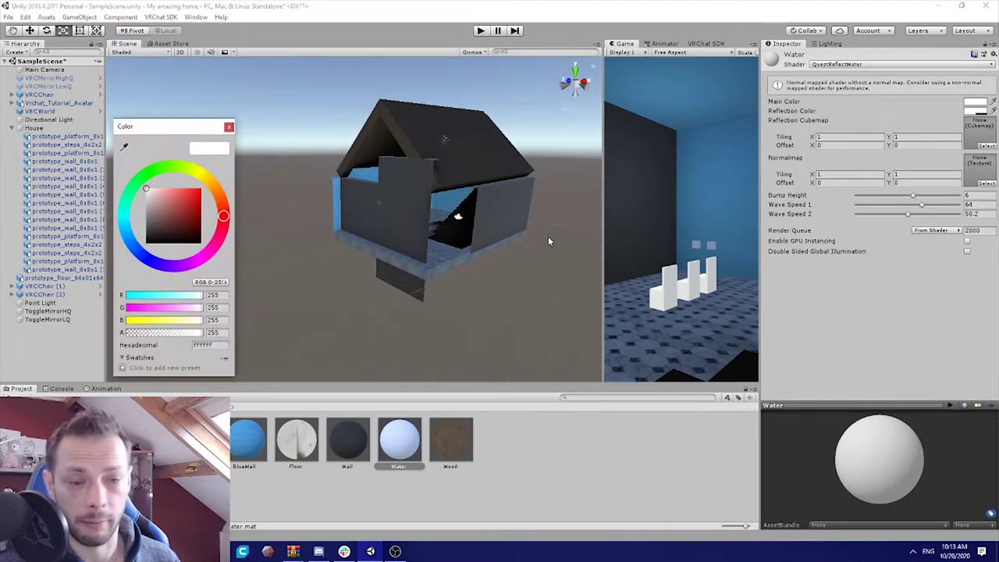
click(128, 235)
drag(168, 193, 166, 202)
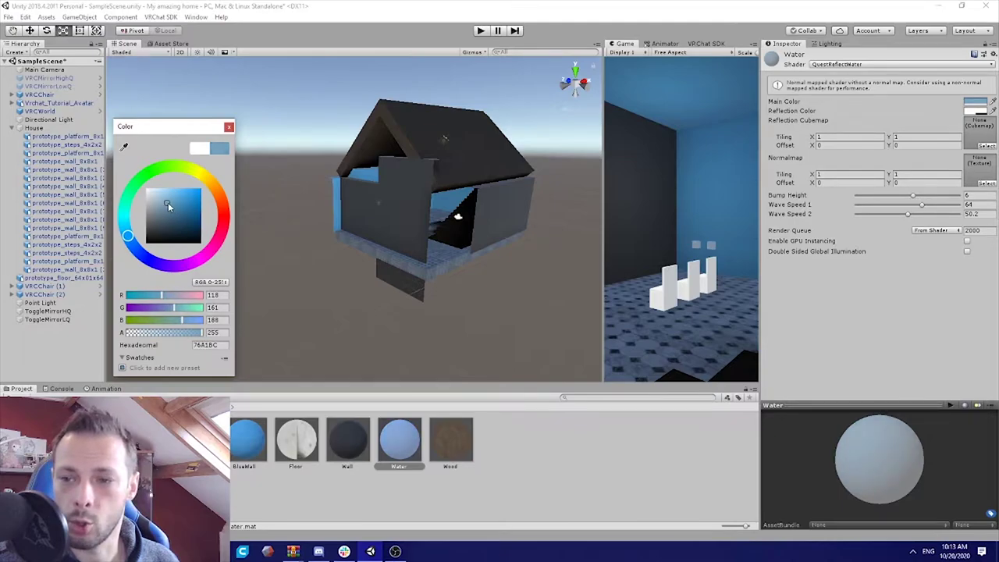
click(229, 128)
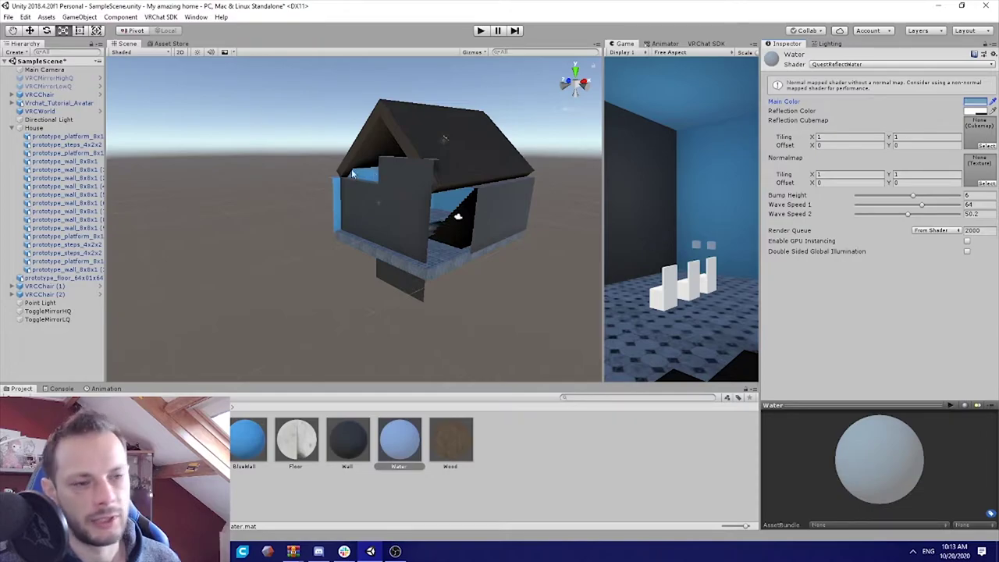
Assign the first available reflection probe cubemap as the Water material's reflection cubemap
right_drag(351, 169, 292, 173)
right_drag(443, 206, 624, 206)
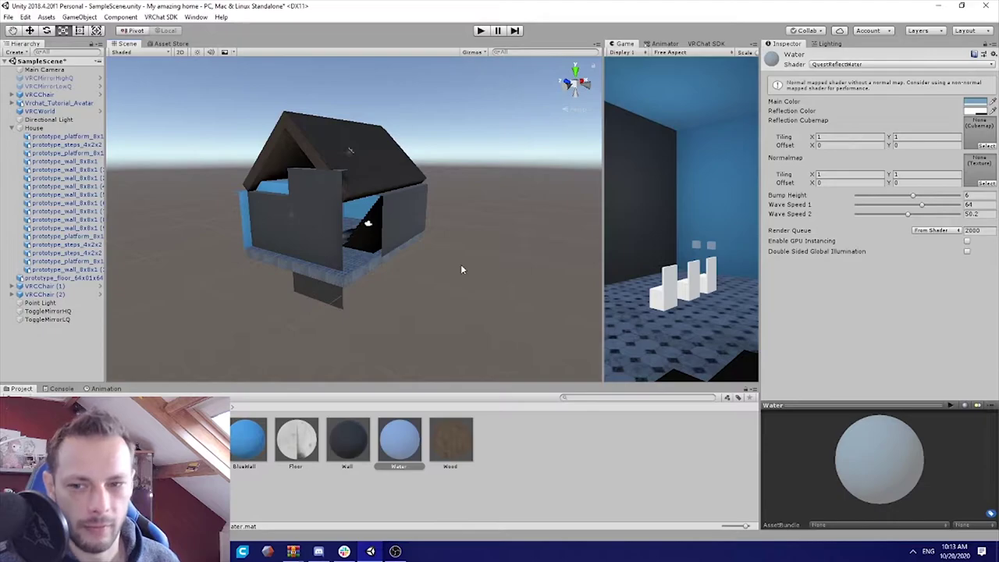
click(987, 146)
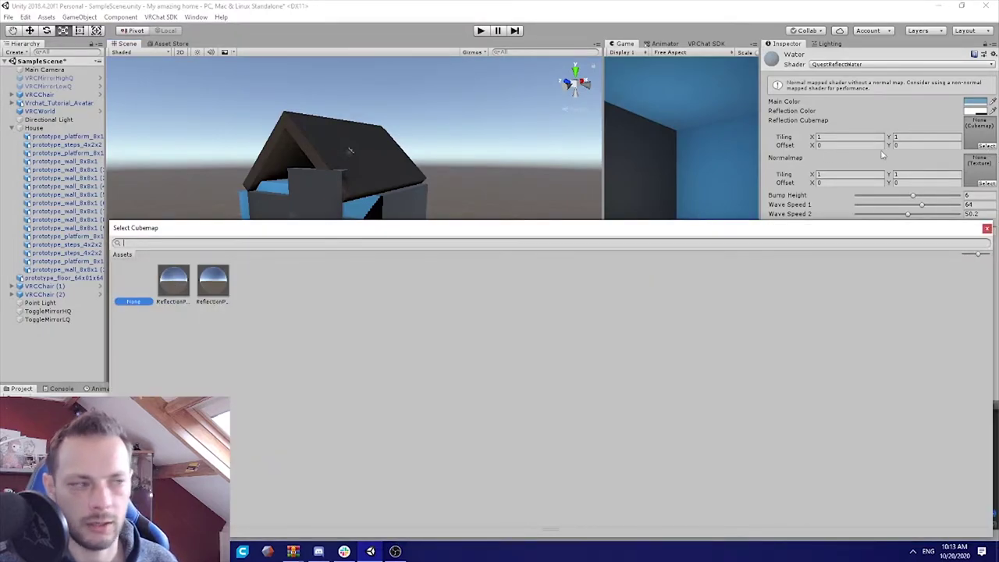
click(172, 283)
double_click(175, 286)
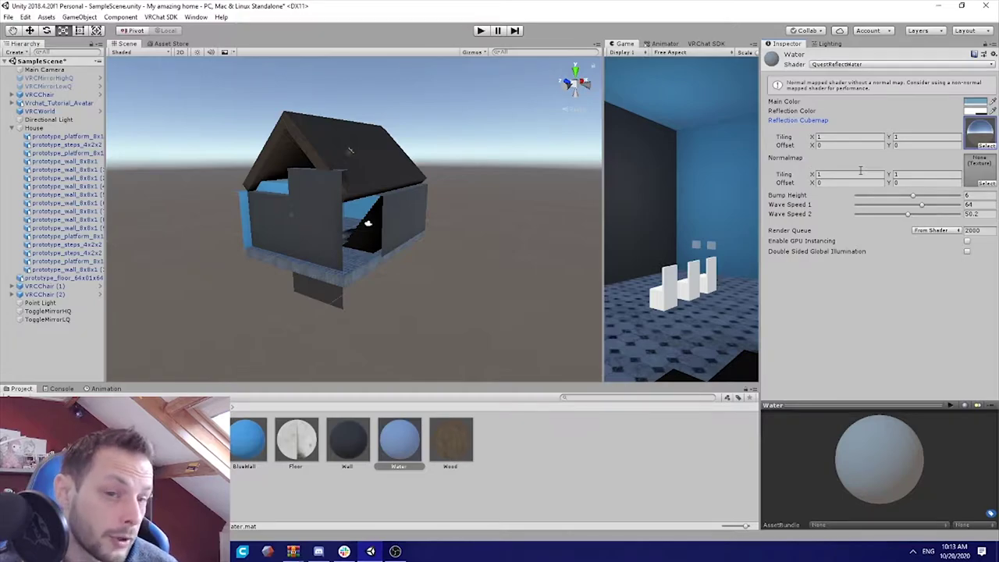
Assign TexturesCom_Marble_TilesDiamond_512_normal as the Water material's normal map, set the bump height to 4.27 and enlarge the preview
click(987, 184)
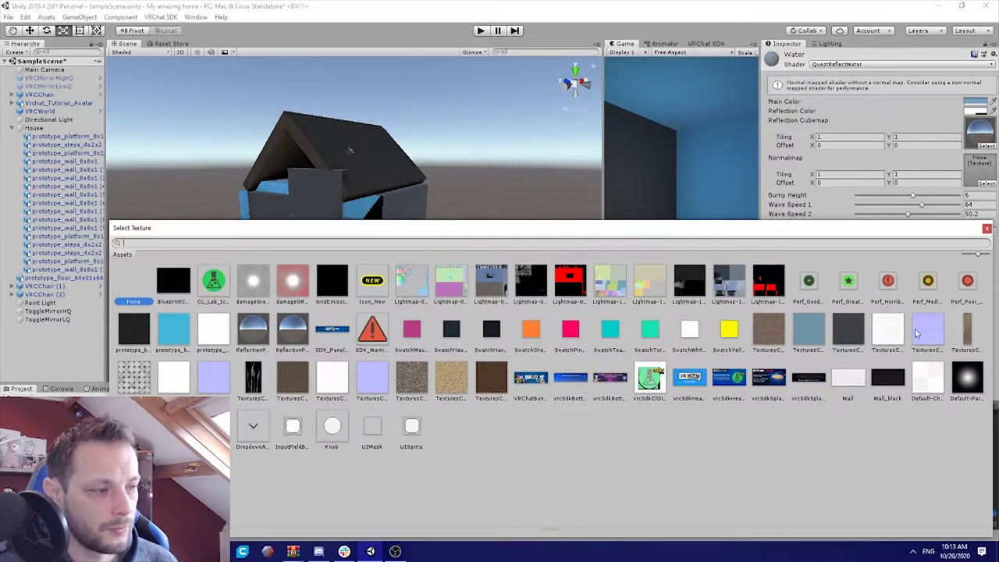
click(220, 376)
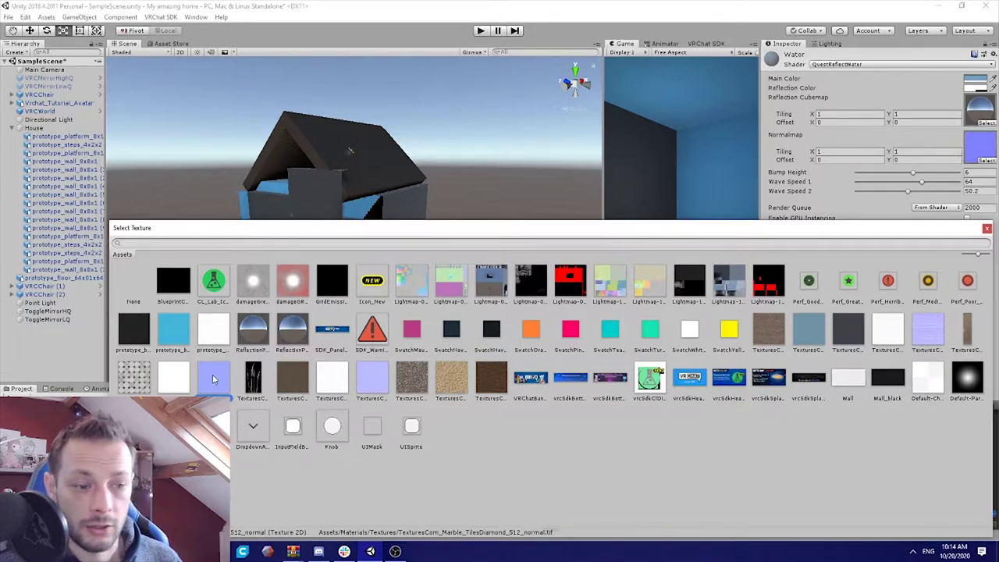
double_click(212, 376)
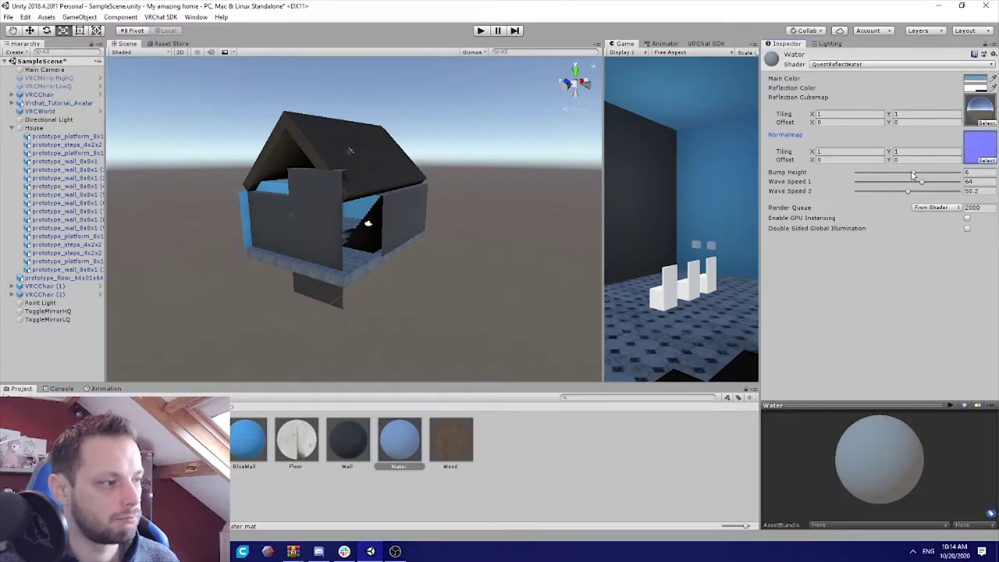
drag(912, 175, 894, 177)
mouse_move(899, 402)
mouse_down()
mouse_move(899, 420)
mouse_move(893, 335)
mouse_move(834, 433)
mouse_move(894, 392)
mouse_move(893, 433)
mouse_move(894, 410)
mouse_up()
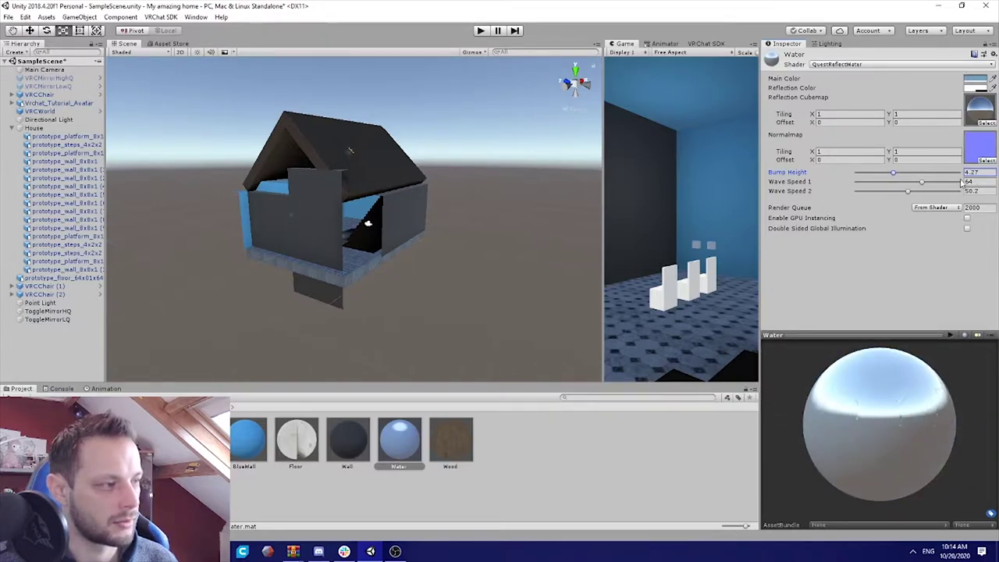
Replace the Water material's normal map with TexturesCom_OldWood_3.5x3.5_512_normal
click(986, 160)
click(375, 378)
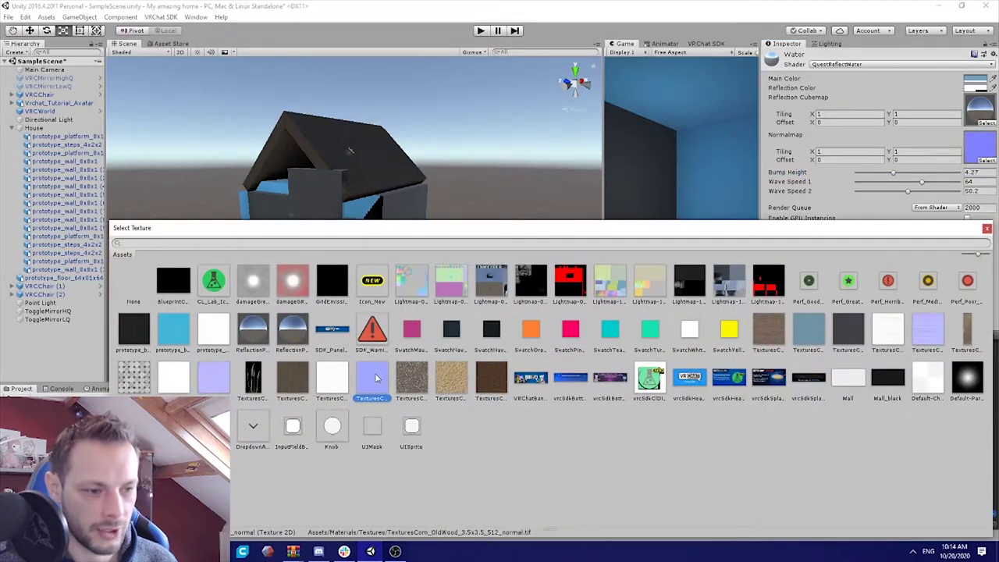
click(927, 329)
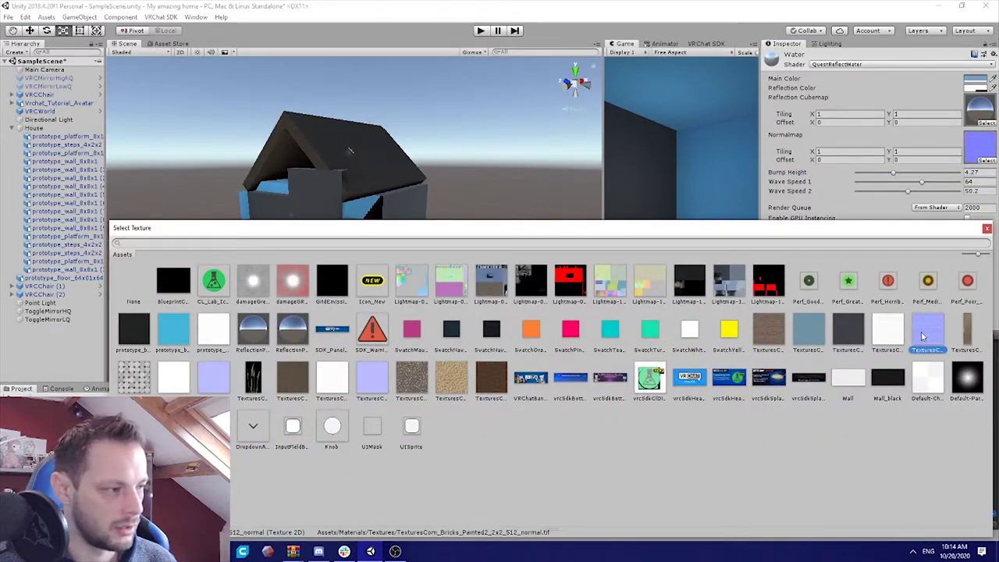
click(381, 384)
double_click(375, 377)
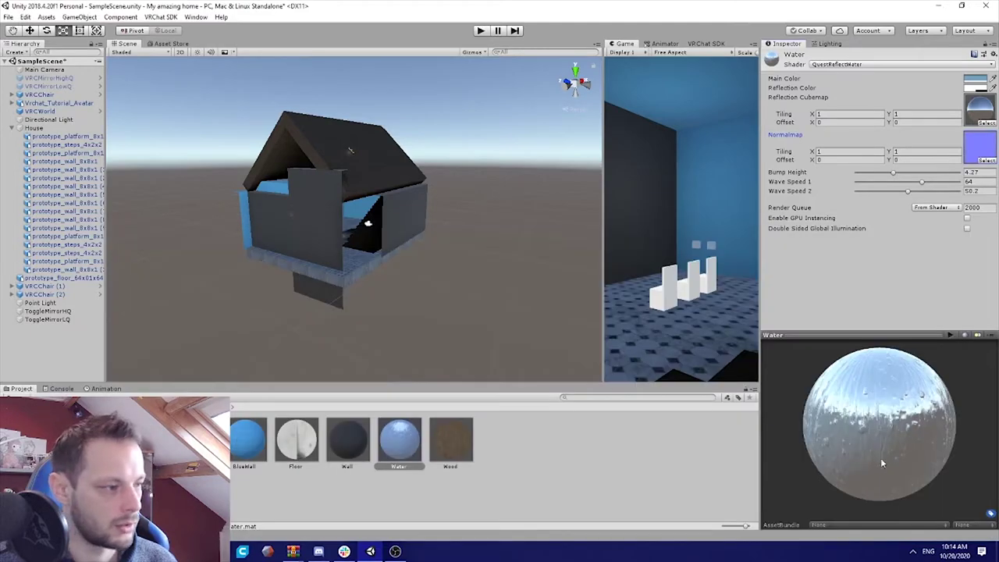
Set the Water material's bump height to 2.9, Wave Speed 1 to 32.6 and Wave Speed 2 to 66.9
drag(918, 424, 934, 351)
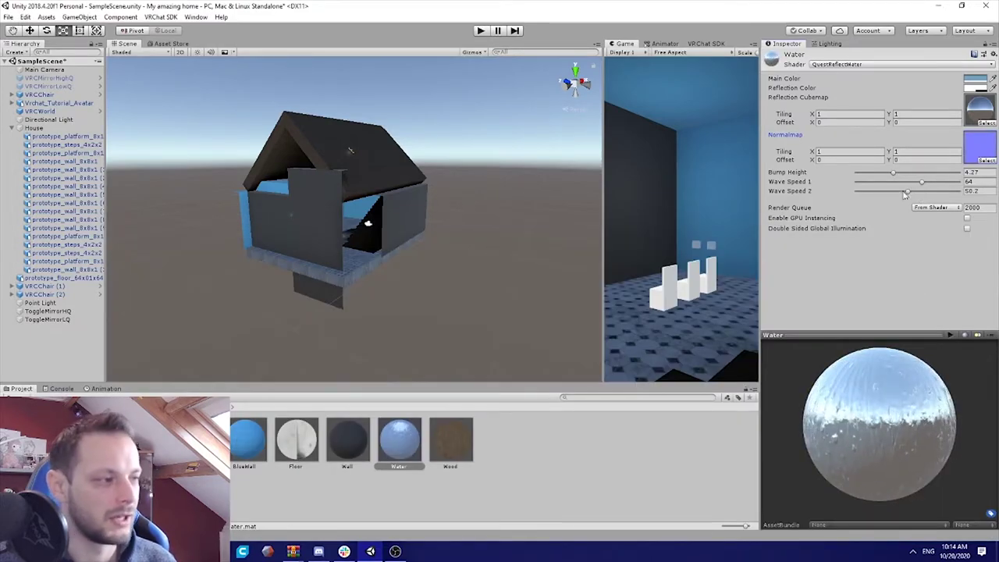
drag(906, 194, 878, 181)
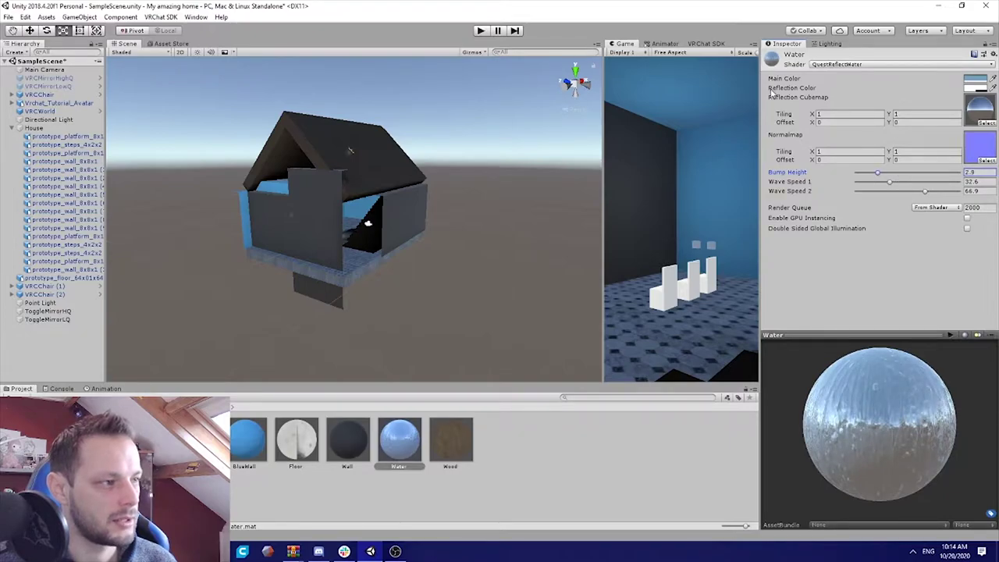
Set the Water material's reflection color to the dark blue 455F7B and check it on the preview sphere
click(974, 89)
click(131, 238)
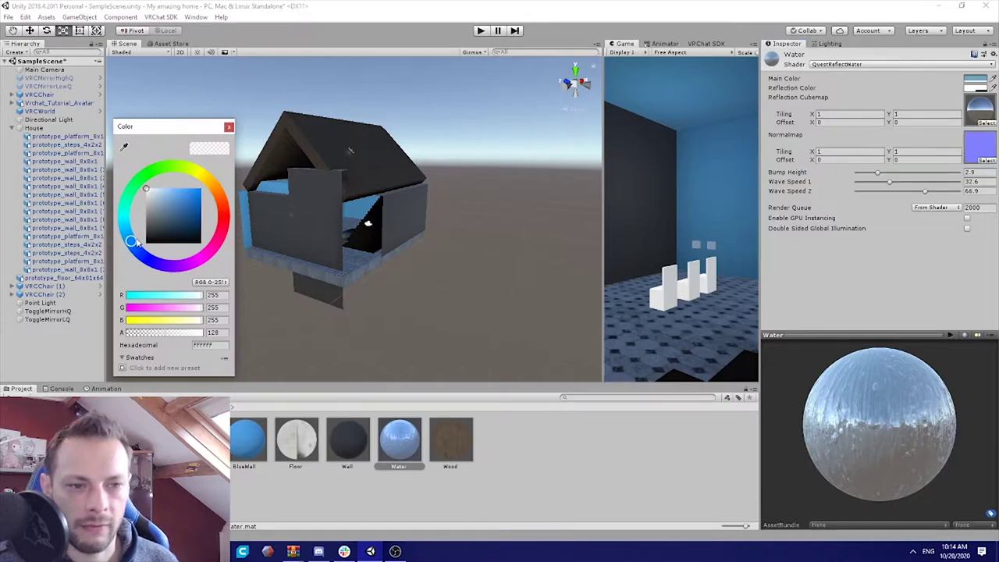
mouse_move(170, 218)
mouse_down()
mouse_move(167, 229)
mouse_move(172, 220)
mouse_up()
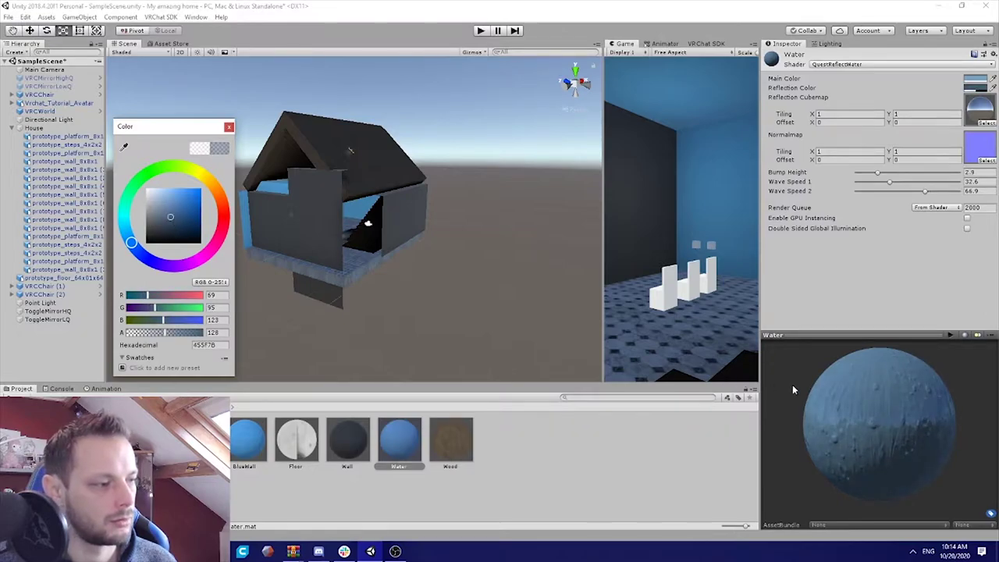
mouse_move(883, 414)
mouse_down()
mouse_move(857, 394)
mouse_move(850, 424)
mouse_move(888, 442)
mouse_move(917, 426)
mouse_move(903, 428)
mouse_move(910, 417)
mouse_move(904, 438)
mouse_up()
Create a 3D plane in the scene and apply the Water material to it
right_drag(500, 242, 459, 243)
alt+drag(124, 159, 337, 239)
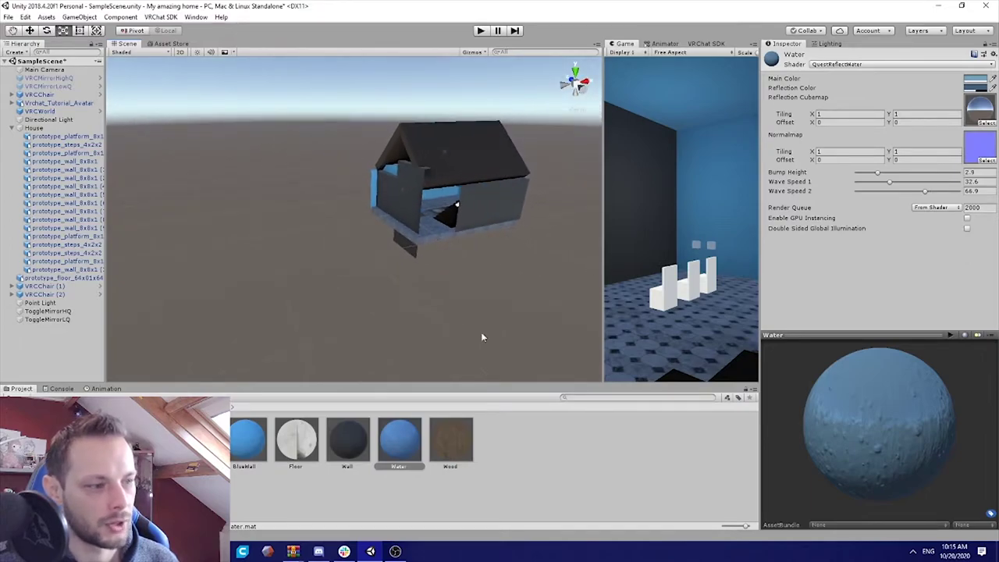
click(514, 453)
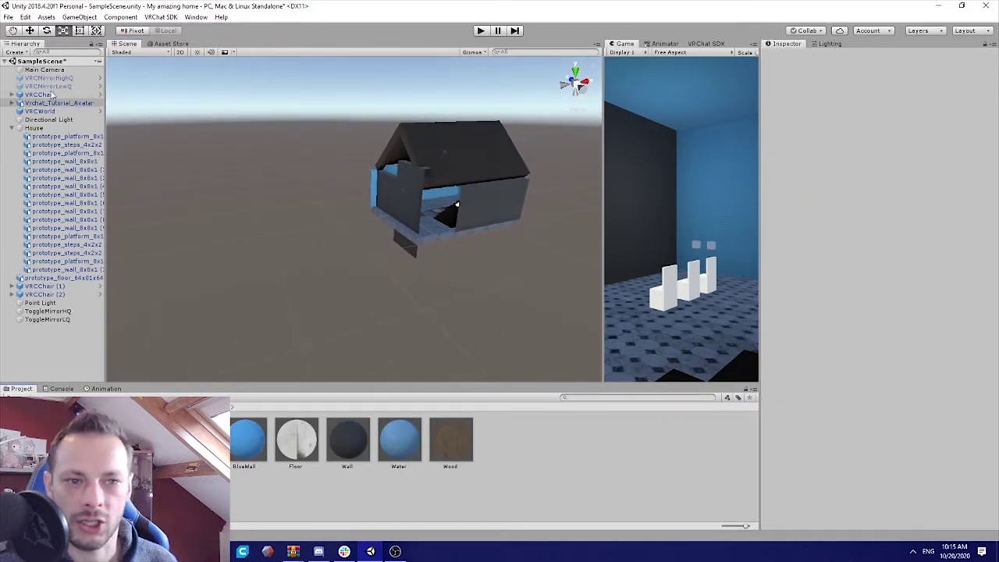
click(23, 52)
mouse_move(62, 87)
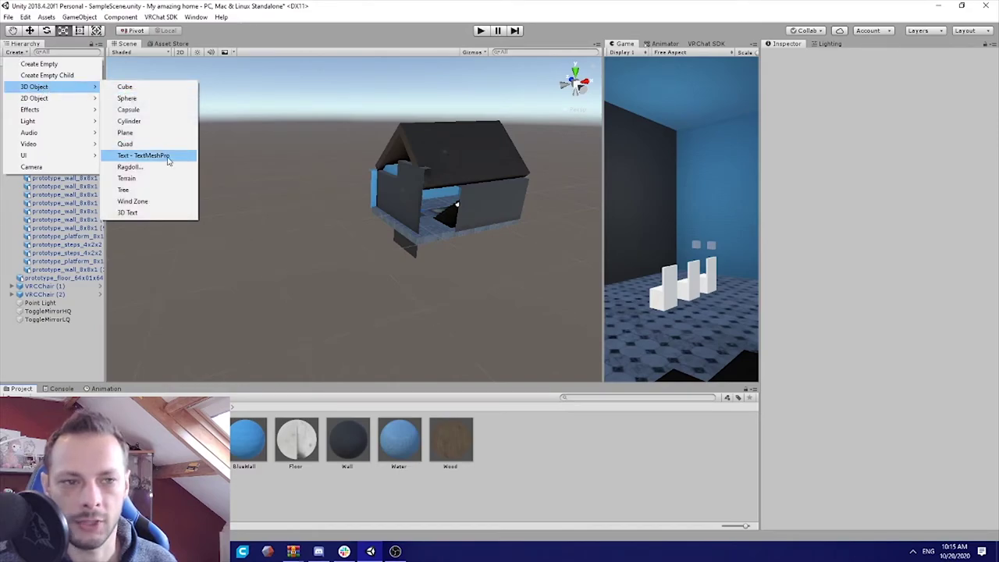
click(141, 139)
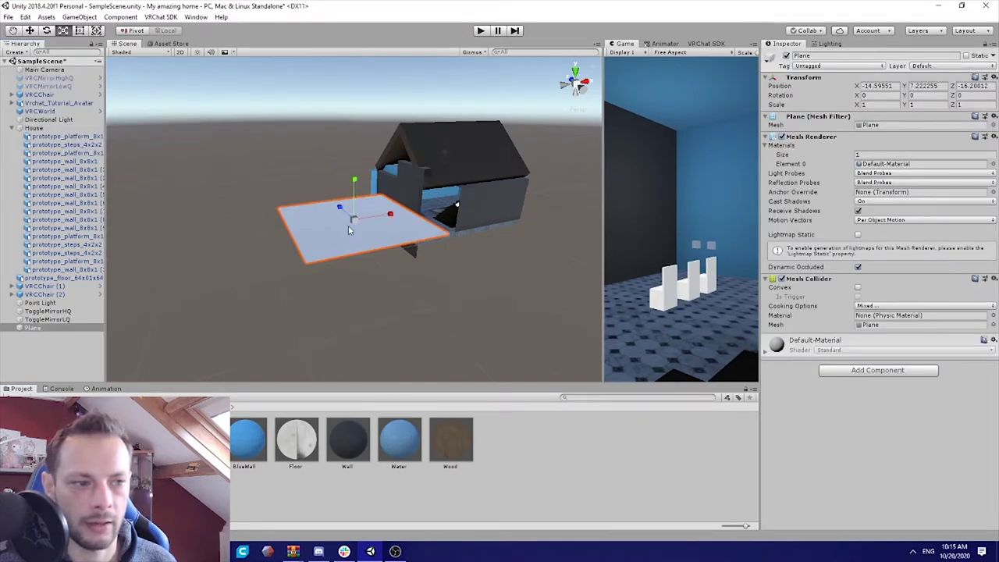
right_drag(352, 241, 408, 243)
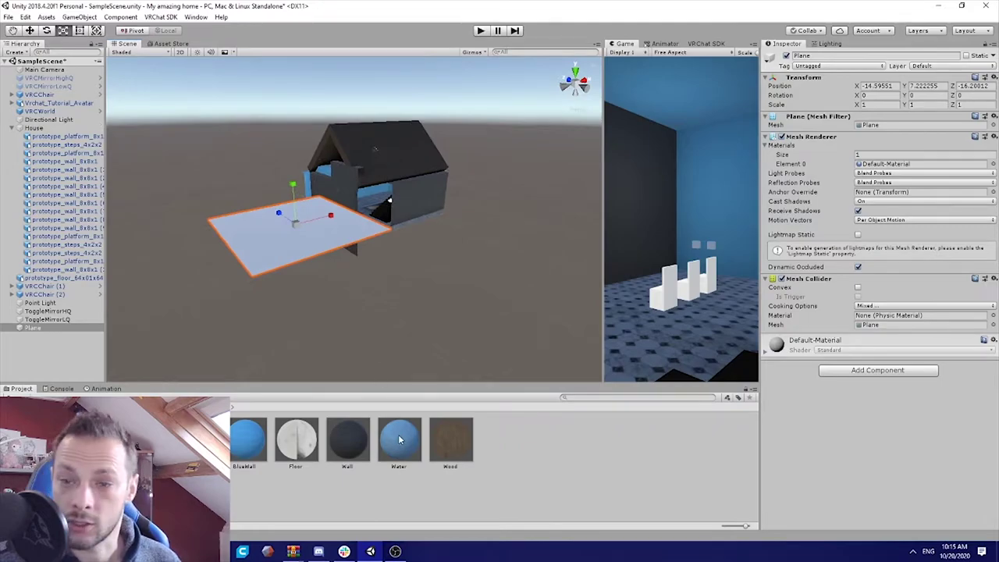
drag(399, 439, 417, 275)
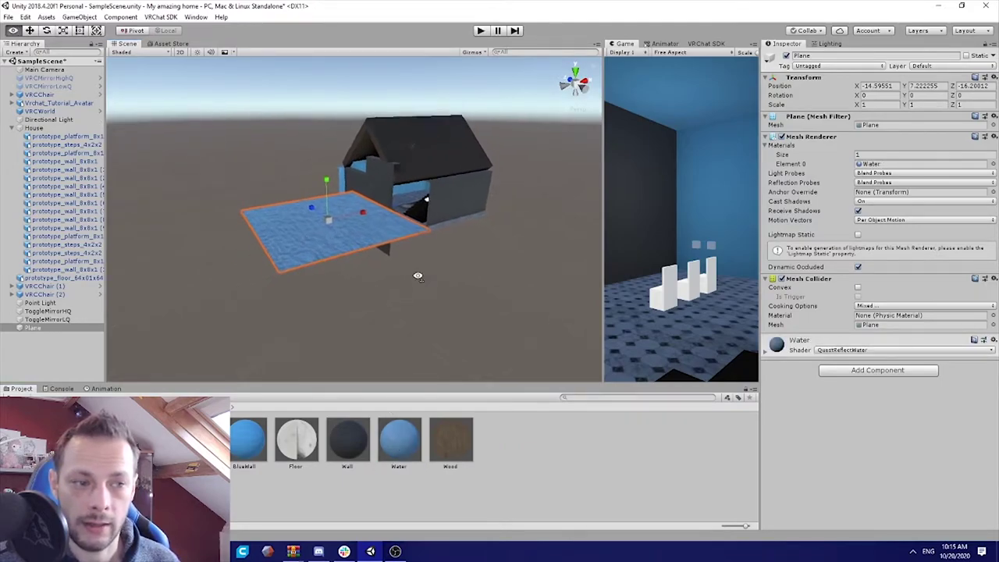
Run the scene in play mode beside a wider Game view, examine the water plane's waves up close, and stop playing
key(w)
right_drag(417, 276, 279, 254)
key(d)
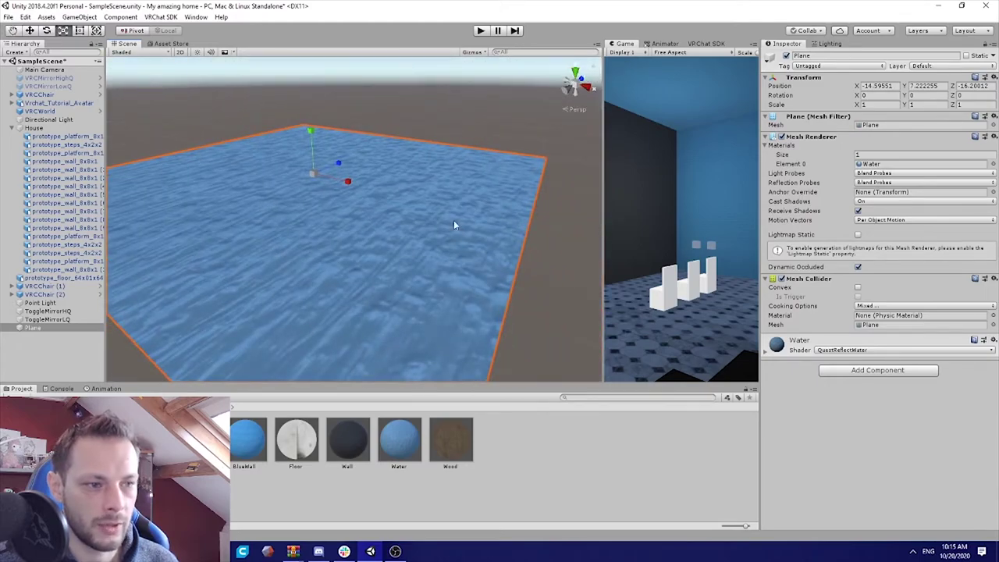
drag(605, 222, 417, 221)
click(481, 30)
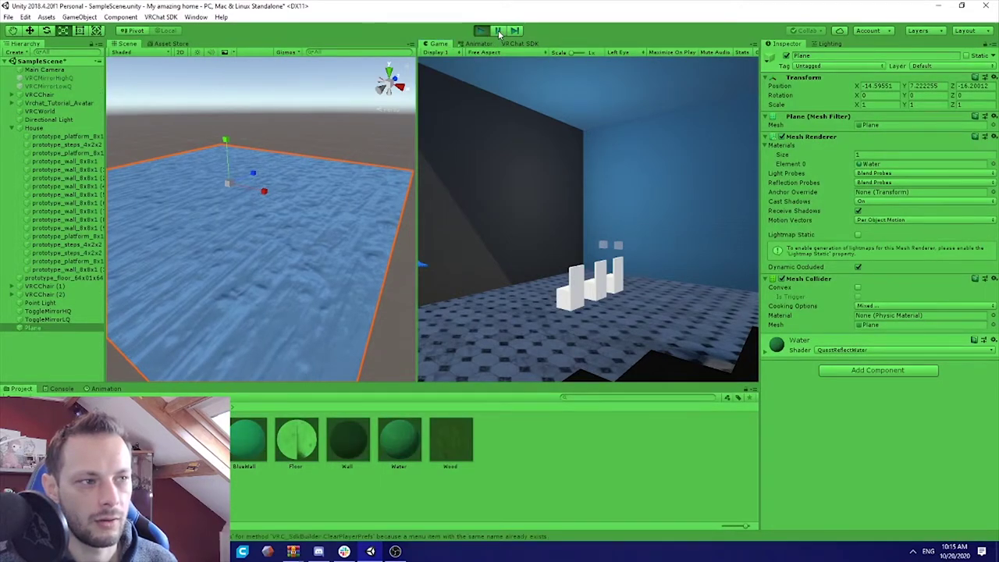
alt+drag(367, 141, 546, 207)
right_drag(546, 210, 326, 193)
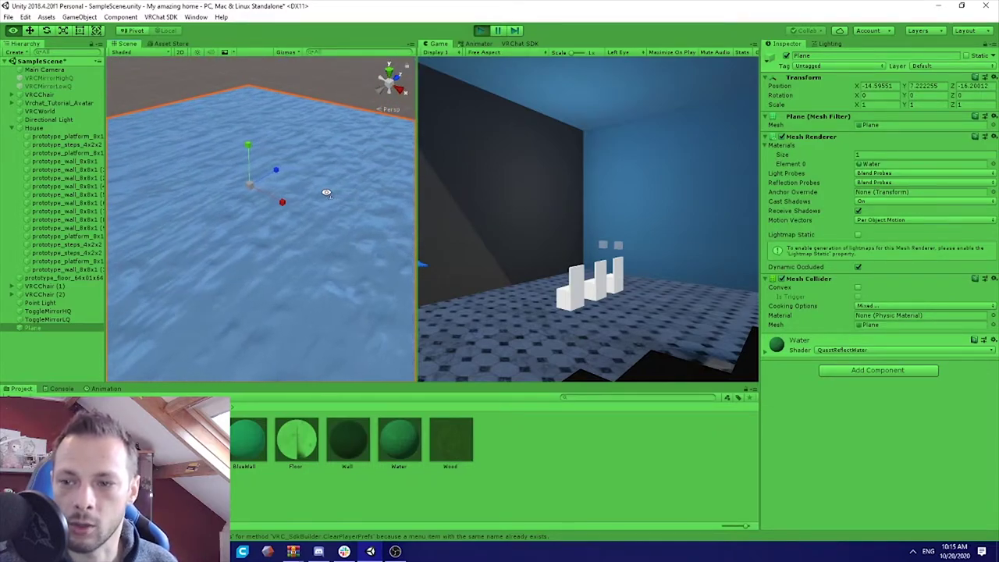
right_drag(326, 193, 301, 142)
click(482, 31)
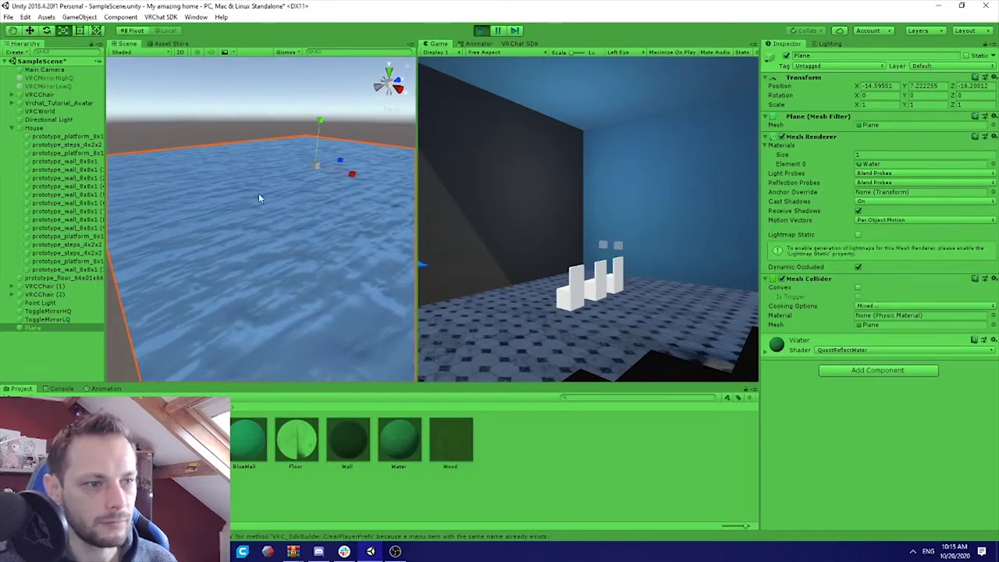
Move the water plane down and across to the base of the house
key(f)
key(w)
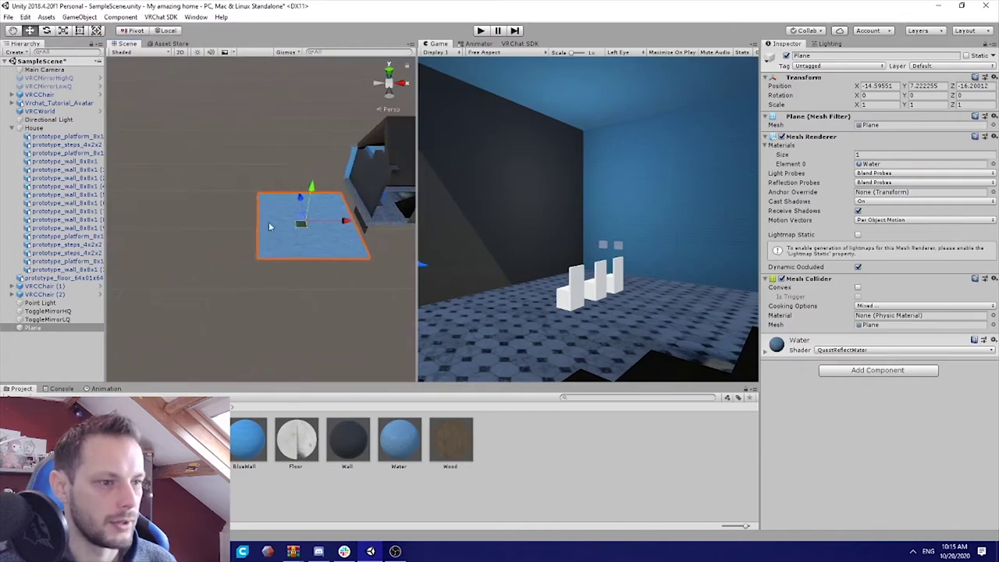
drag(319, 190, 331, 232)
key(w)
right_drag(330, 232, 373, 237)
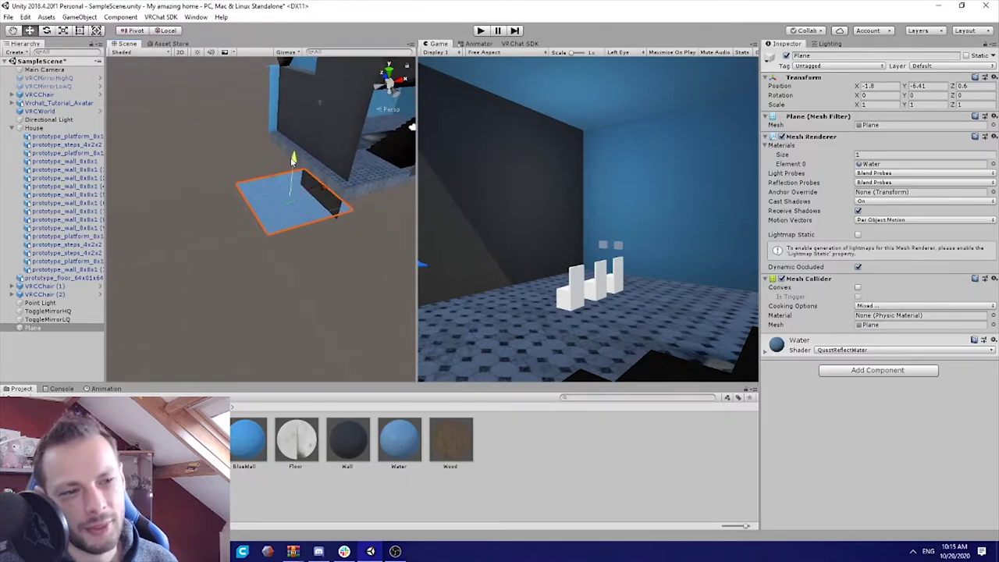
drag(303, 172, 316, 130)
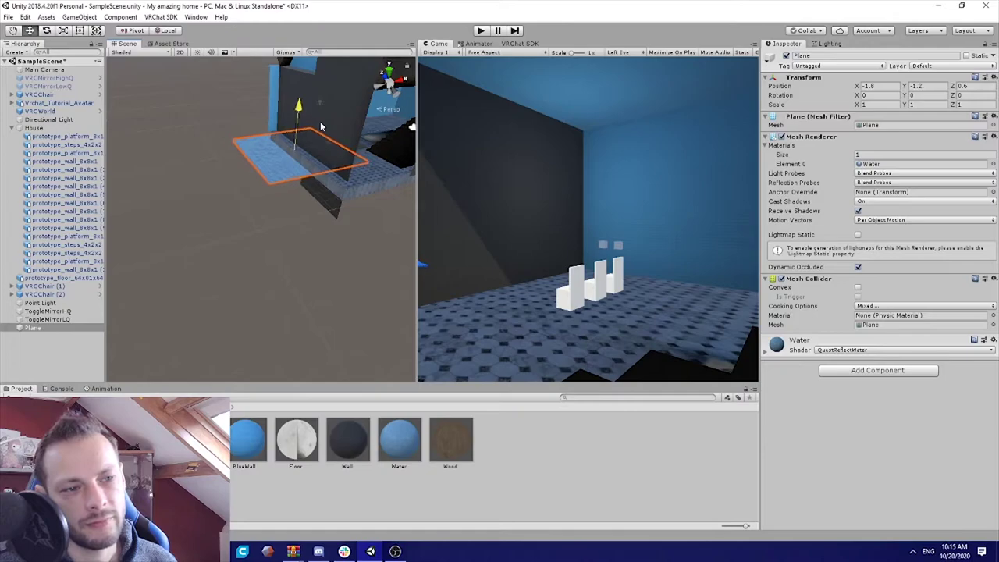
right_drag(282, 206, 216, 146)
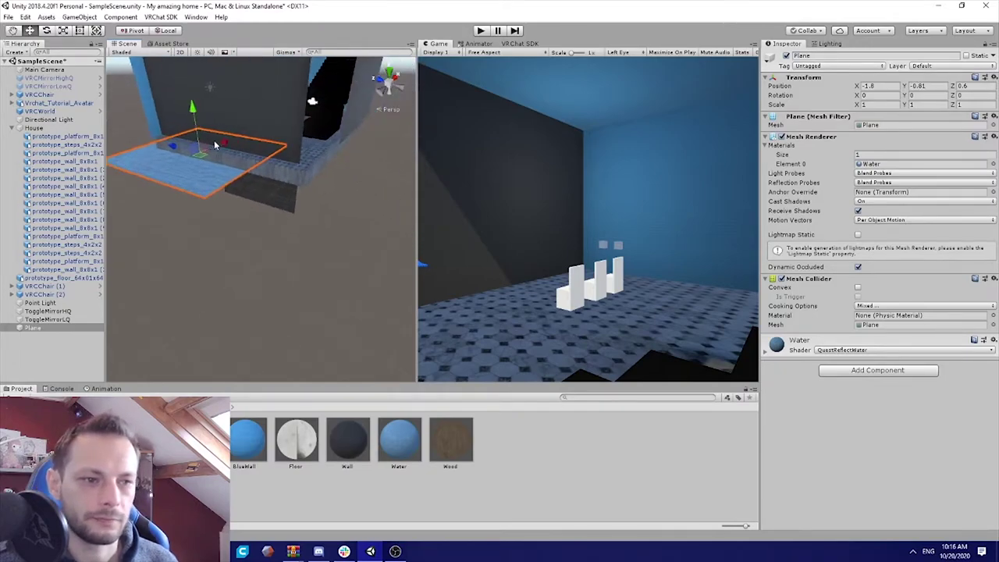
drag(206, 158, 281, 129)
Set the water plane's position to 0 on the X, Y and Z axes
click(874, 86)
text(0)
key(Tab)
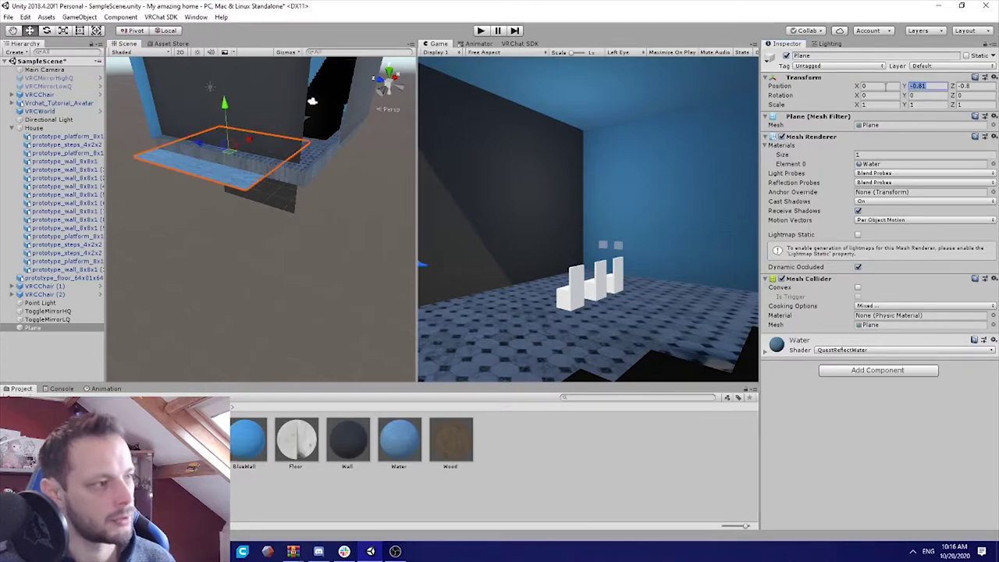
text(0)
key(Tab)
text(0)
click(874, 86)
click(923, 86)
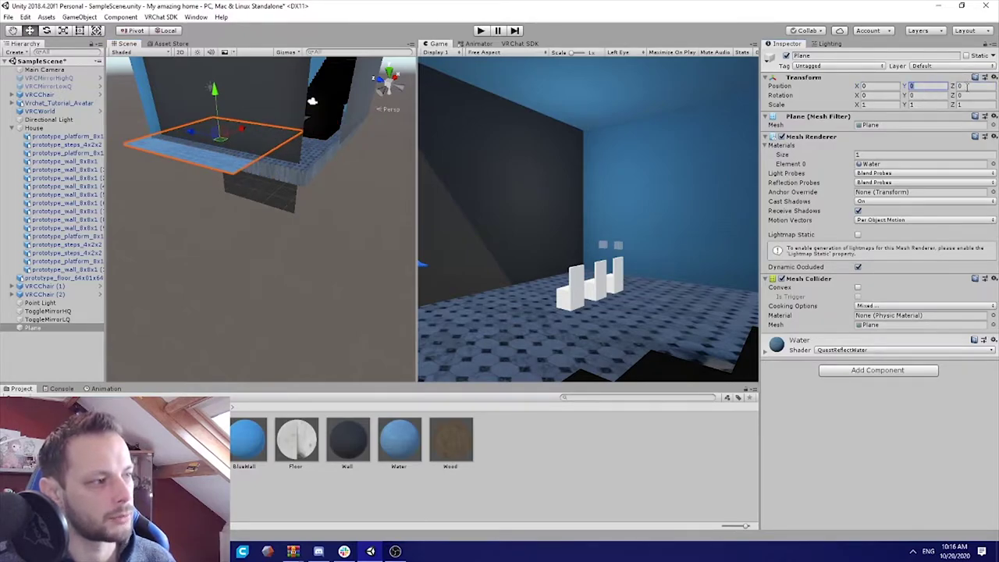
click(967, 86)
Set the water plane's scale to 100 on the X, Y and Z axes
click(880, 105)
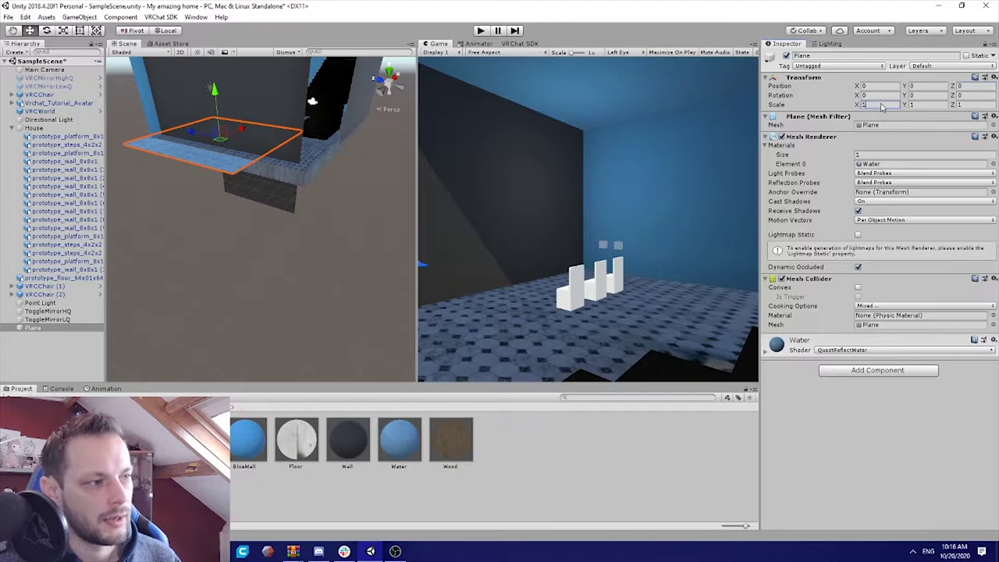
text(100)
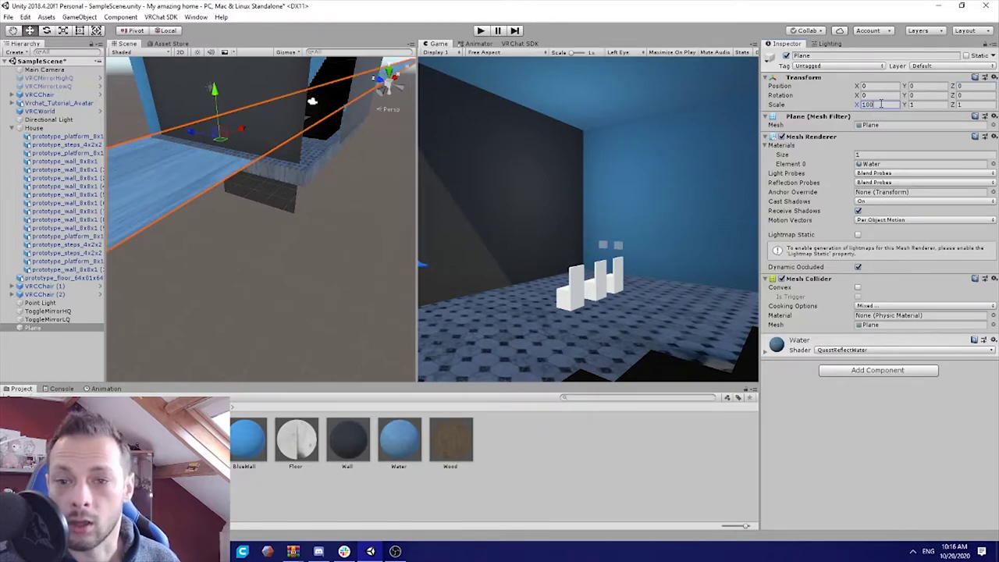
key(Tab)
text(10)
key(Tab)
text(100)
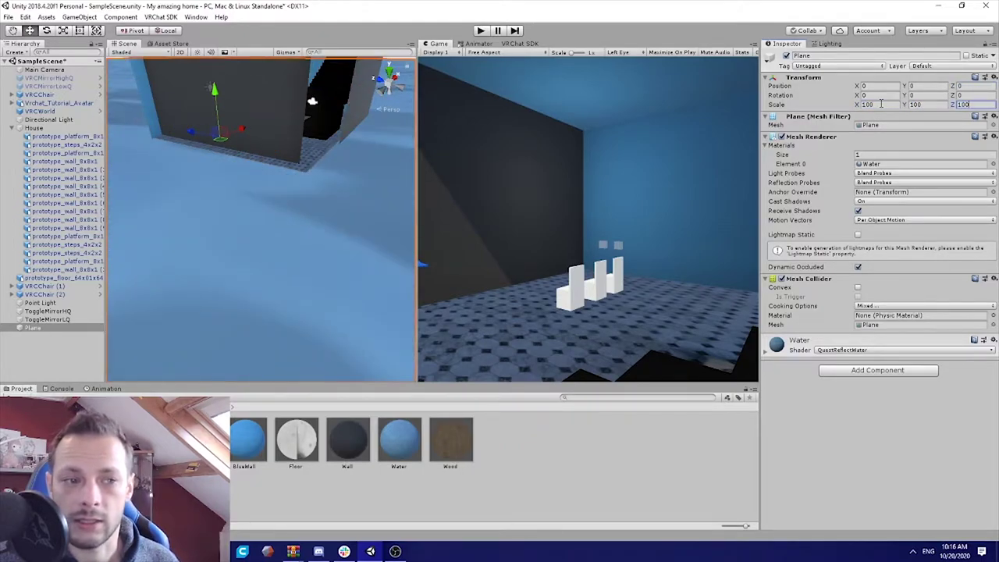
right_drag(367, 188, 323, 178)
key(s)
key(w)
drag(241, 129, 249, 135)
key(ctrl+z)
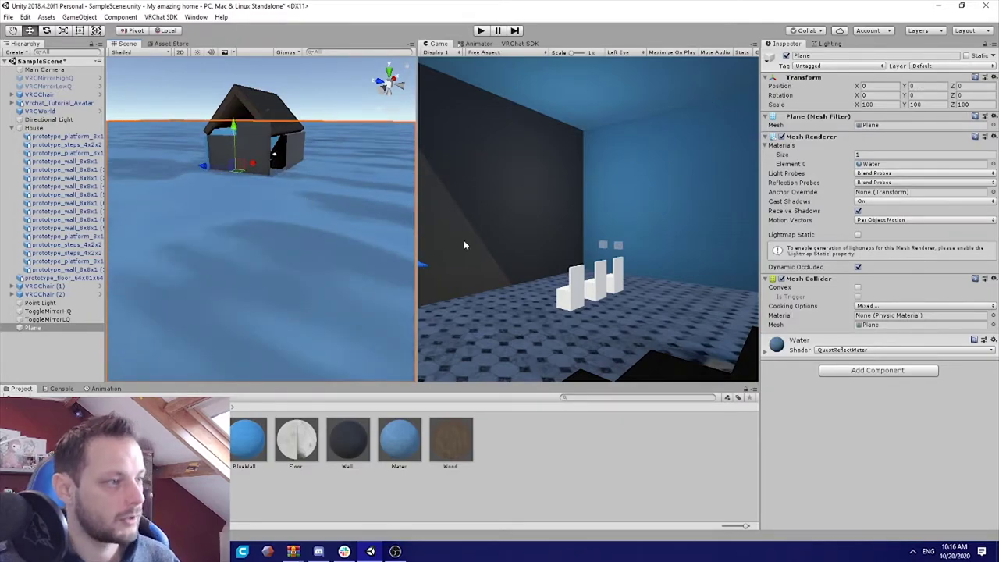
Try a normal map tiling of 100 by 100 on the Water material and reduce it to 50 by 50
click(400, 441)
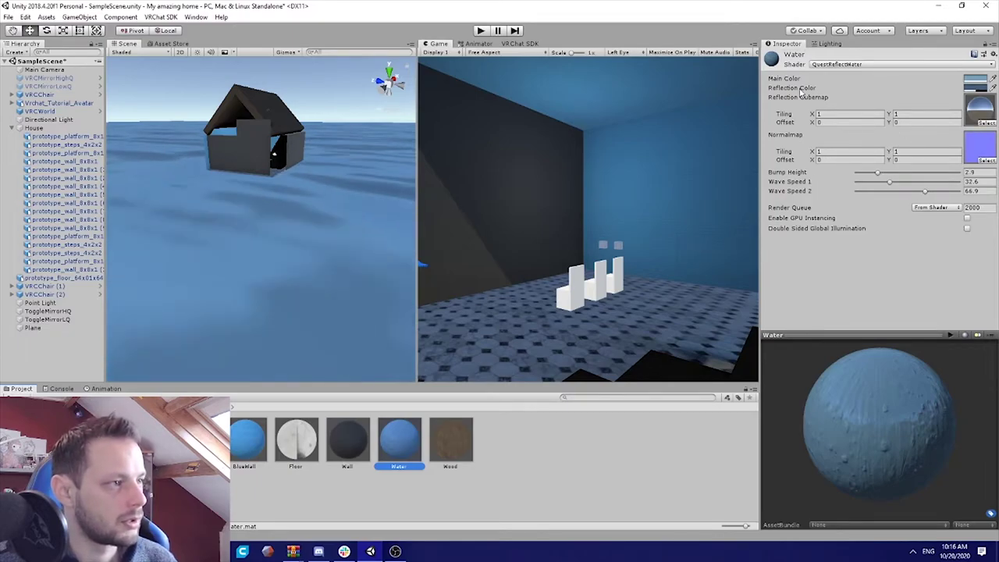
click(847, 115)
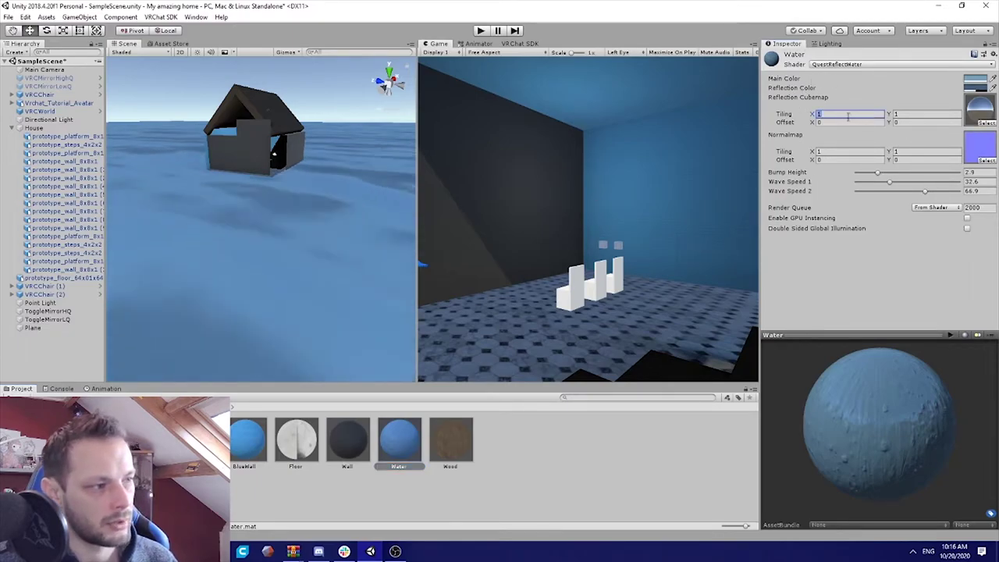
click(838, 151)
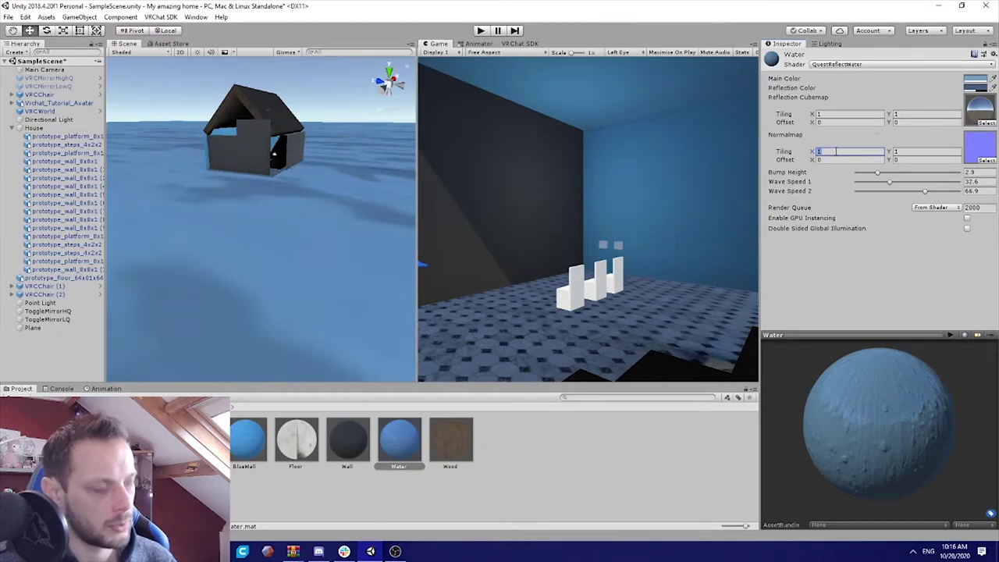
text(100)
key(Tab)
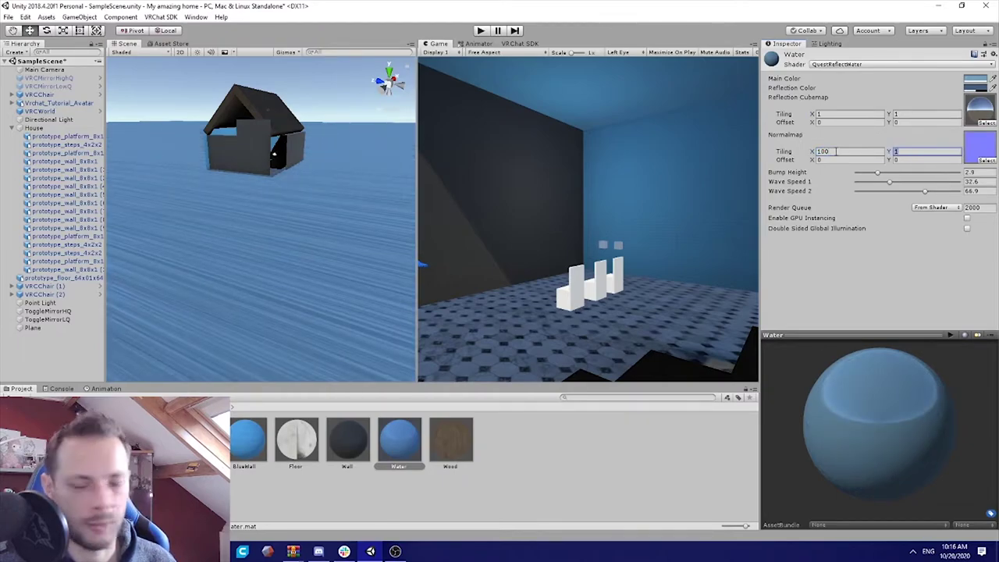
text(100)
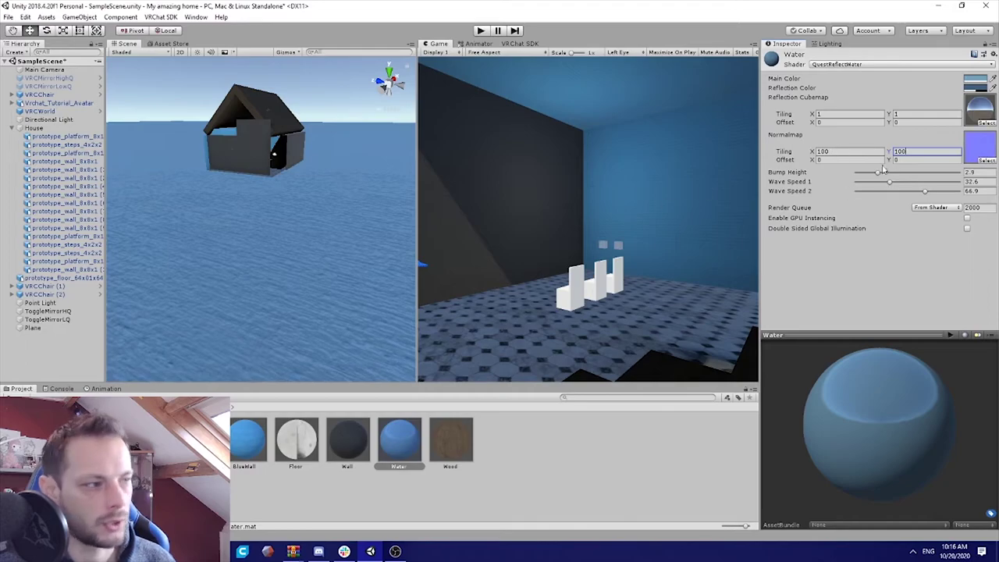
click(844, 151)
text(50)
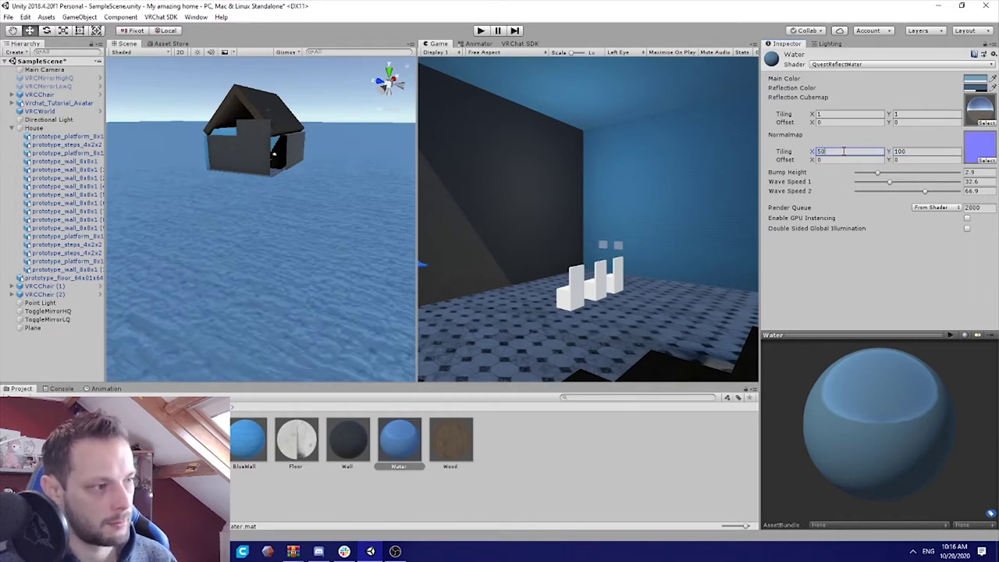
key(Tab)
text(50)
Lower the water plane below the house floor to a Y position of about -2.24
right_drag(331, 224, 316, 209)
click(348, 204)
key(w)
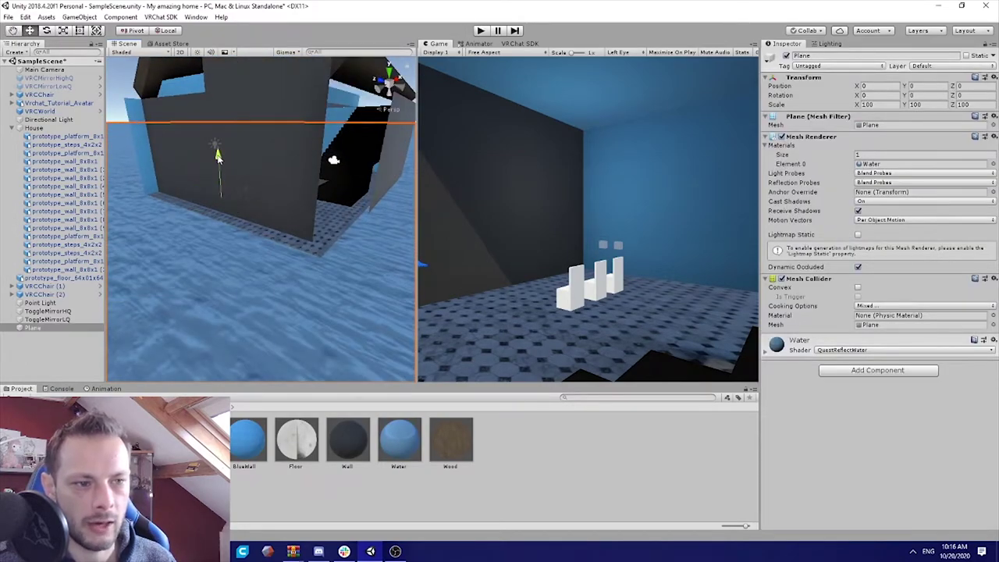
drag(217, 155, 231, 166)
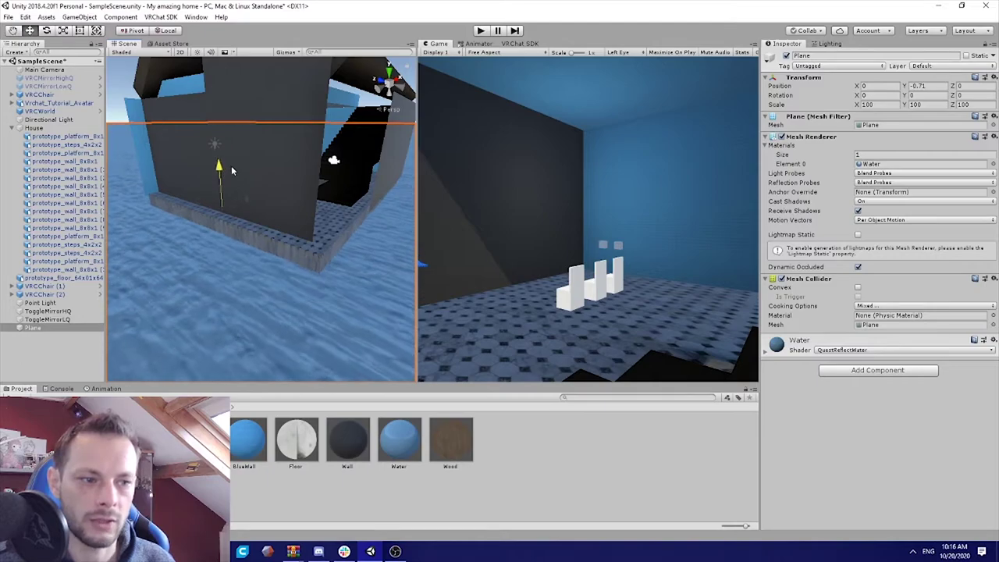
drag(232, 167, 232, 165)
right_drag(266, 220, 290, 215)
key(s)
drag(287, 197, 288, 206)
right_drag(284, 242, 319, 246)
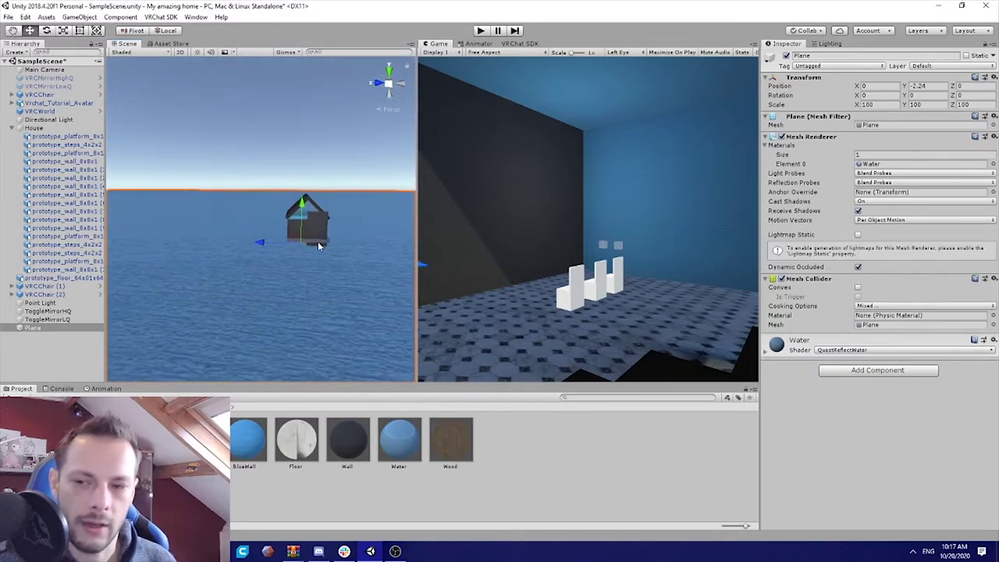
right_drag(311, 283, 323, 277)
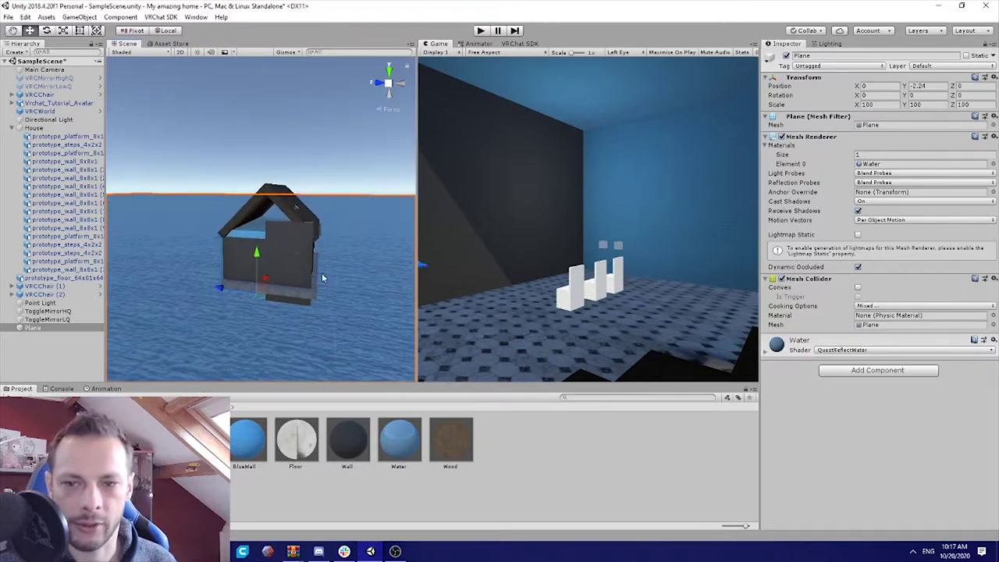
Remove the Mesh Collider component from the water plane
click(992, 279)
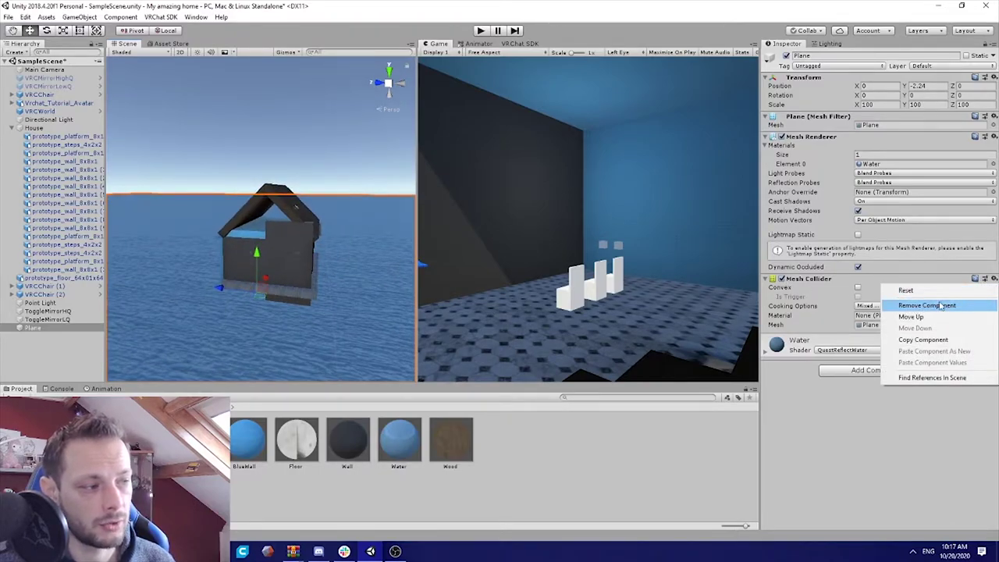
click(995, 278)
click(994, 279)
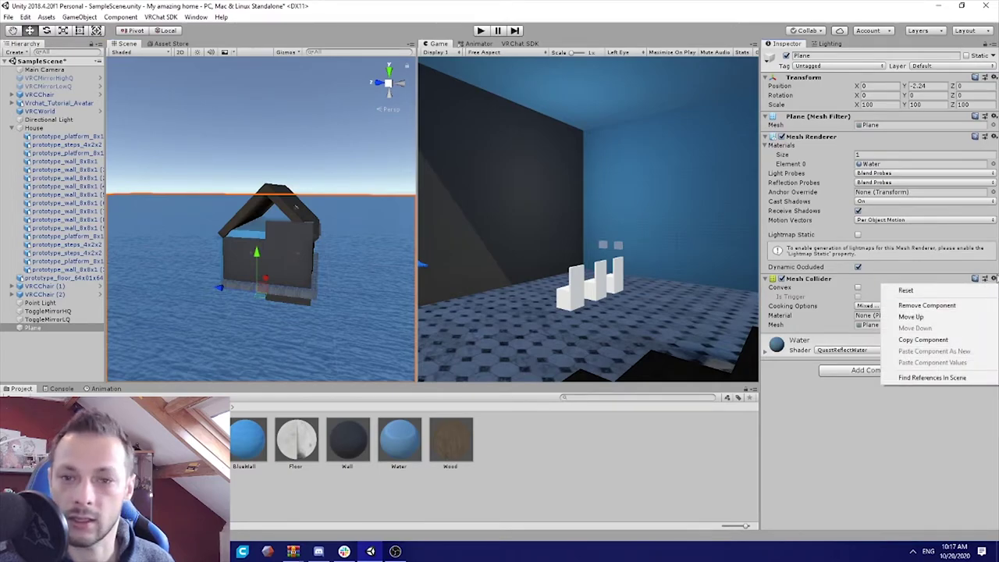
click(942, 306)
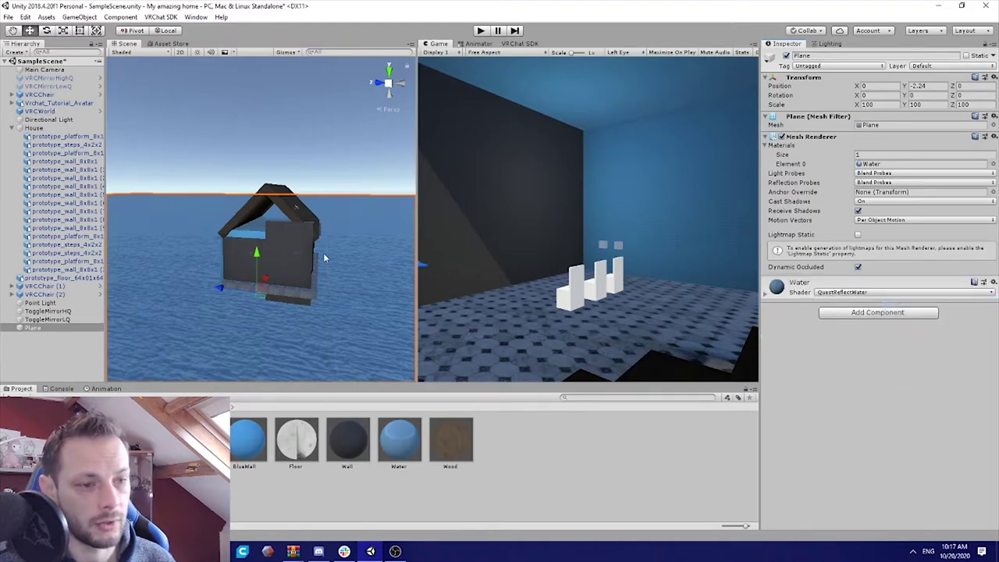
Deselect the water plane and collapse the House group in the hierarchy
right_drag(324, 253, 251, 285)
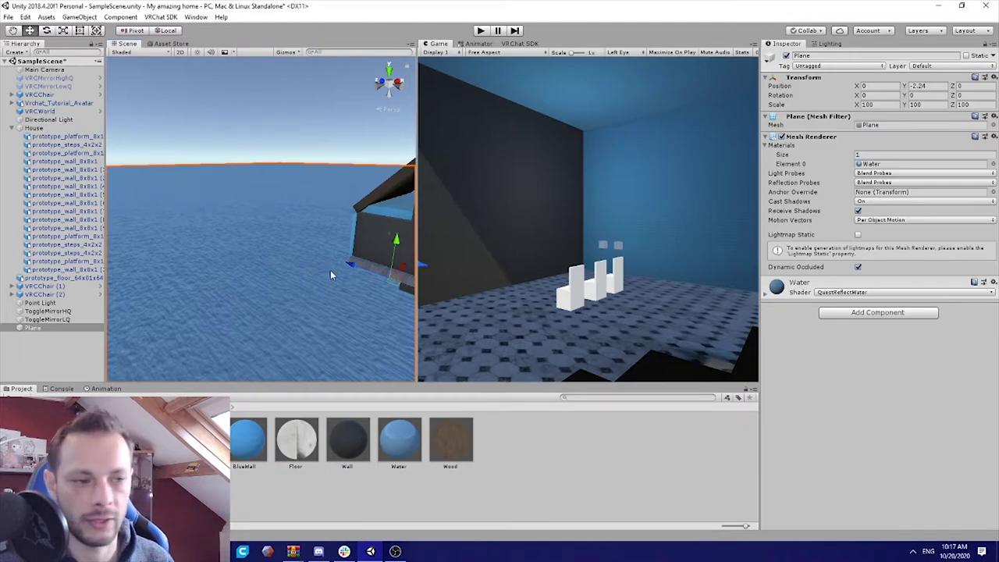
right_drag(314, 270, 511, 244)
click(299, 167)
right_drag(299, 167, 105, 206)
key(s)
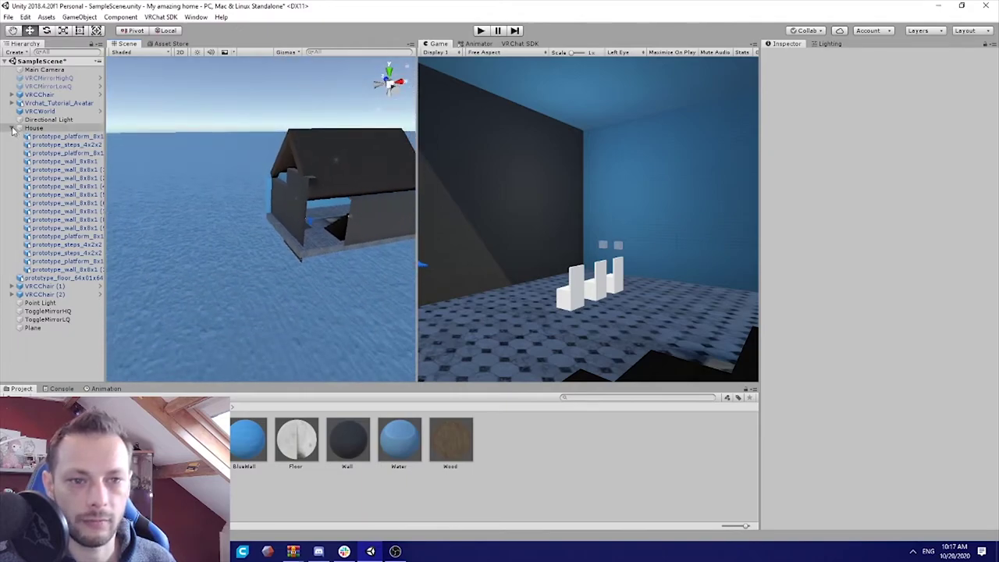
click(13, 128)
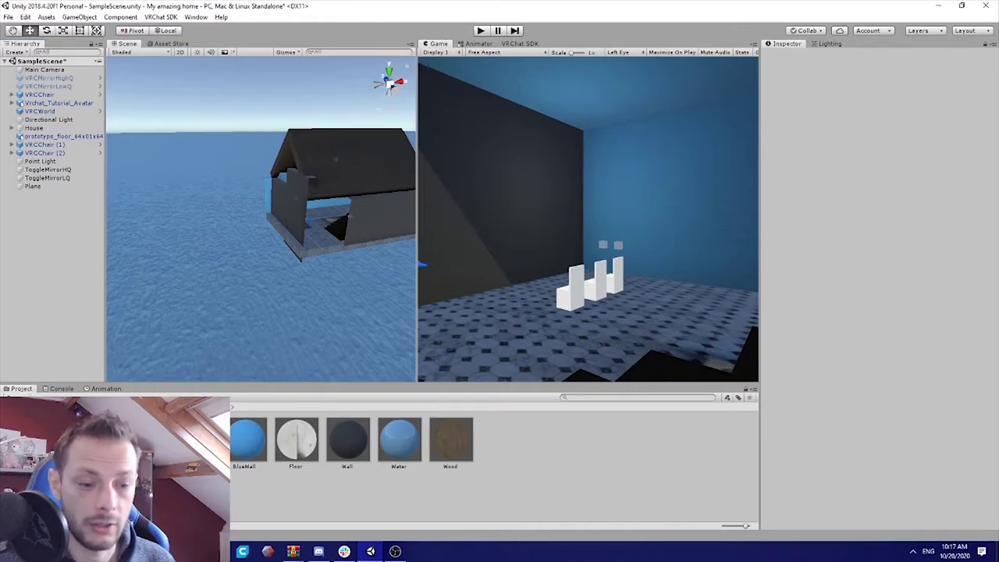
Switch to the browser, close the water shader source page and compare the SandPebbles0080 and SoilBeach0131 texture pages
key(alt+Tab)
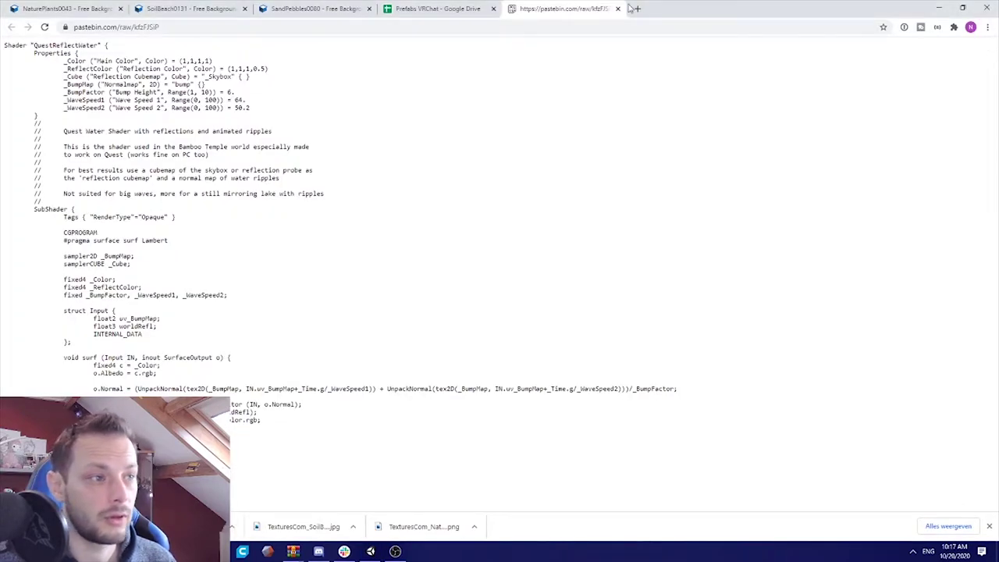
click(618, 9)
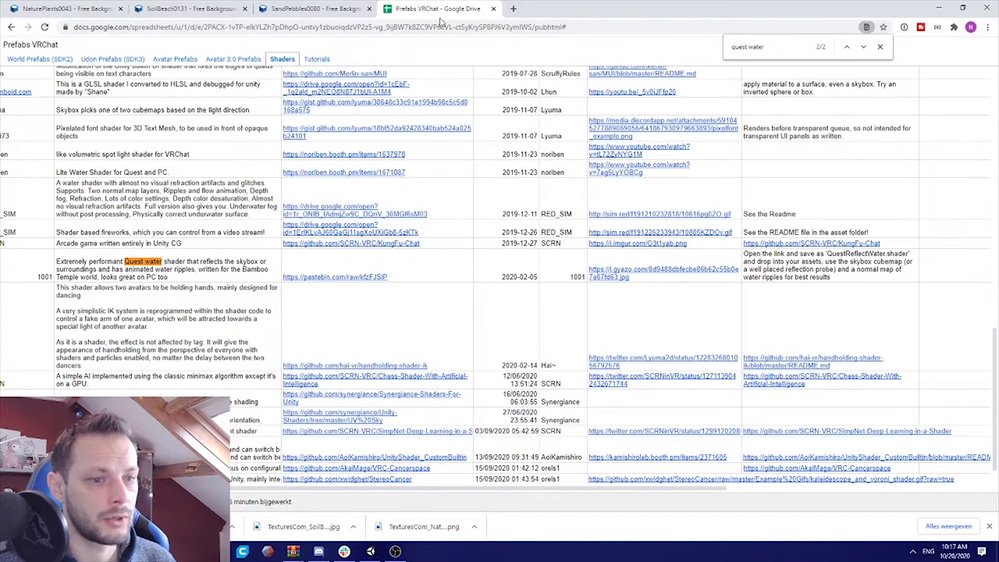
click(293, 9)
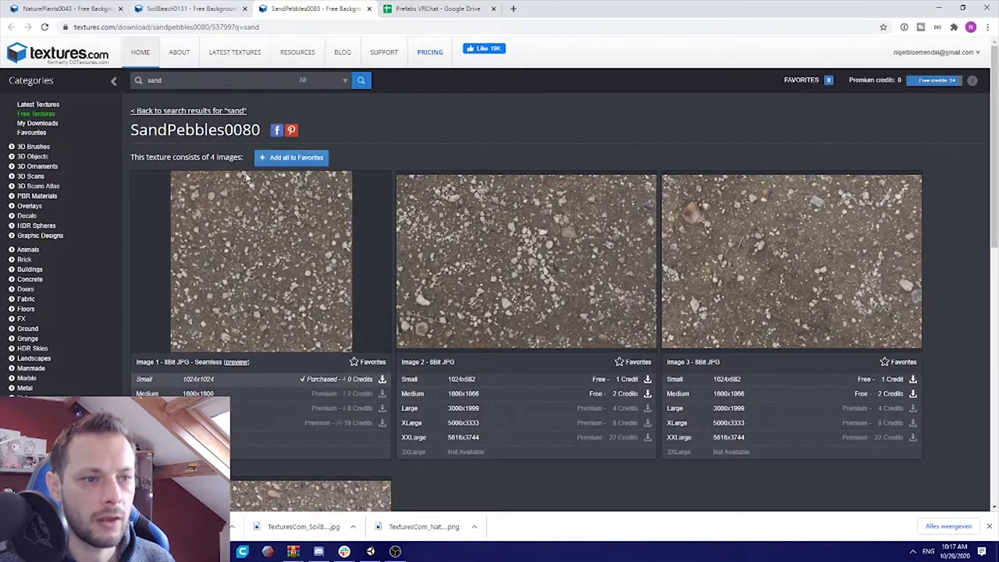
click(208, 8)
click(296, 8)
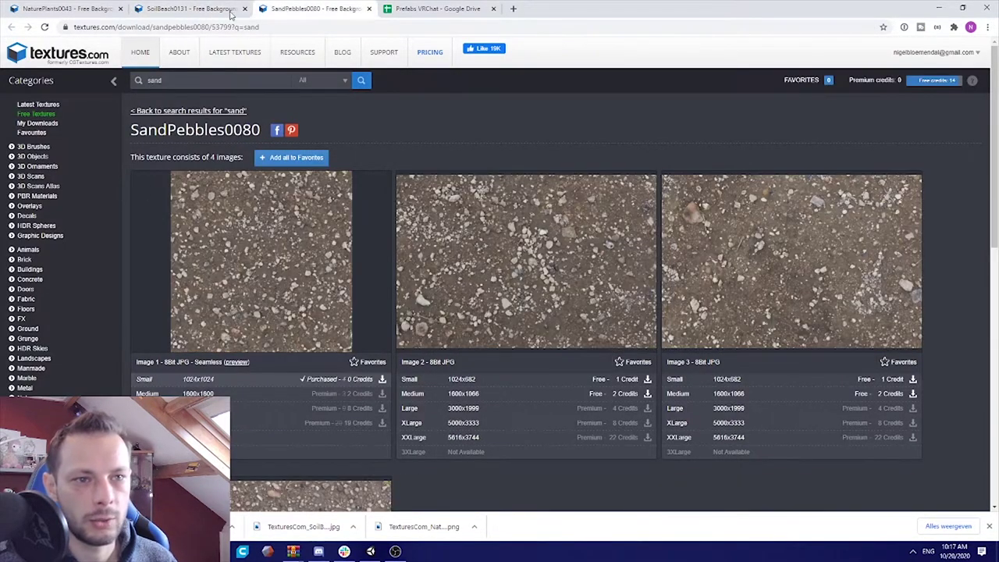
click(199, 9)
click(308, 9)
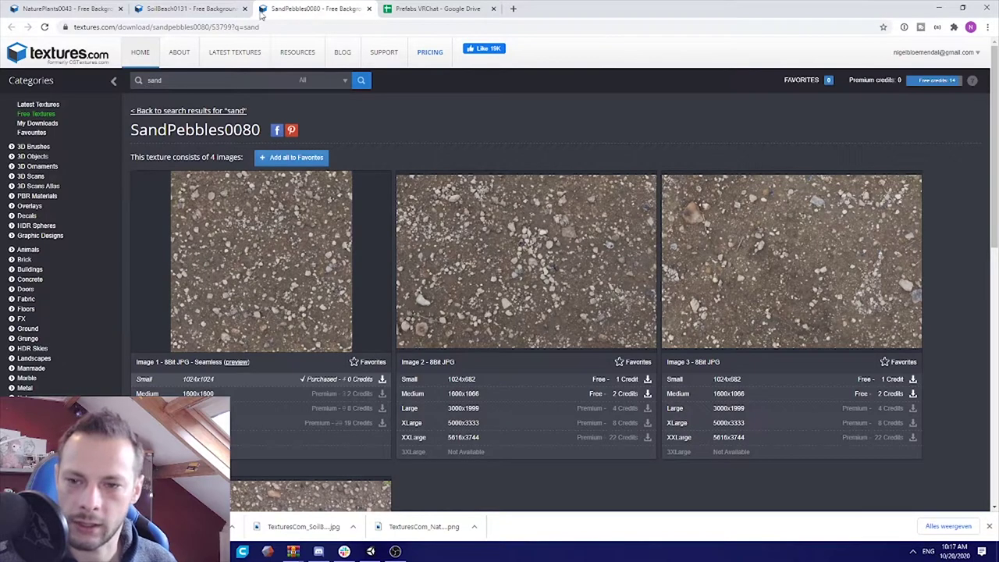
click(226, 9)
click(293, 10)
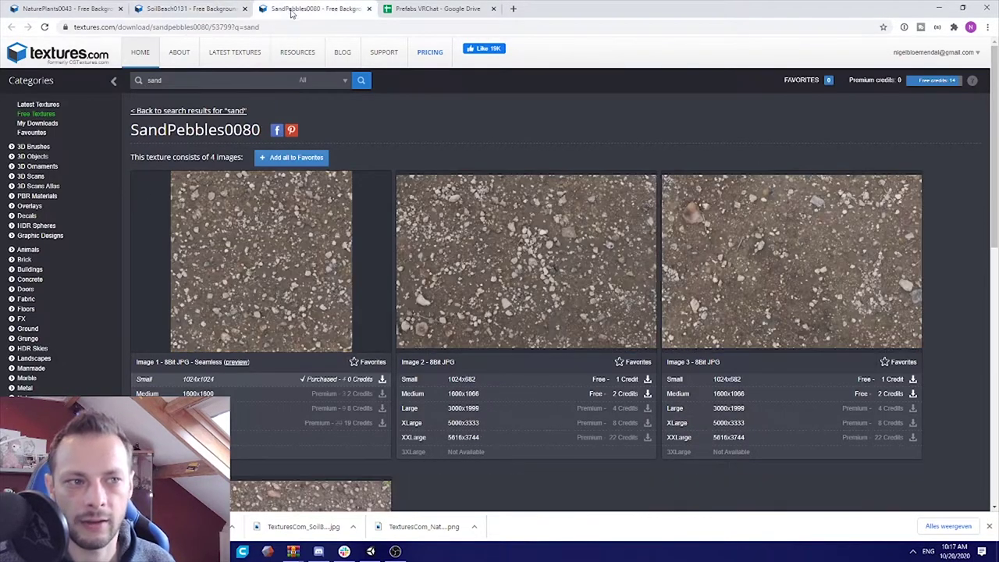
click(199, 10)
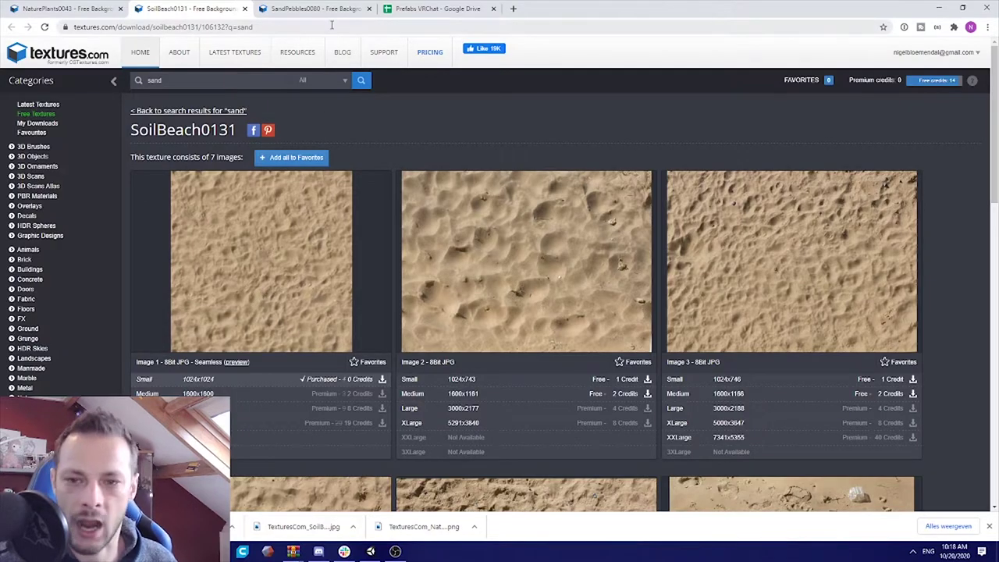
click(304, 9)
click(187, 9)
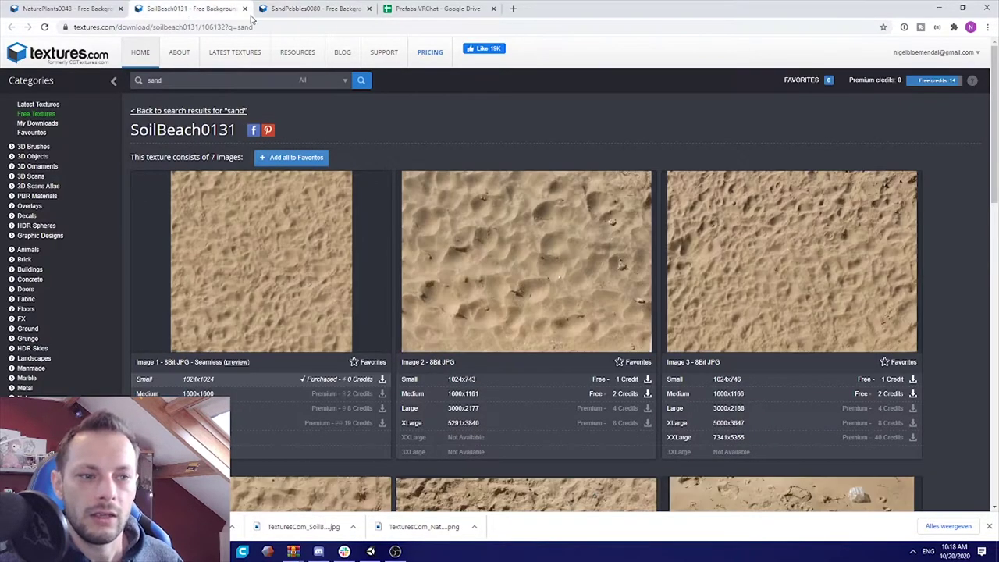
click(297, 10)
click(187, 9)
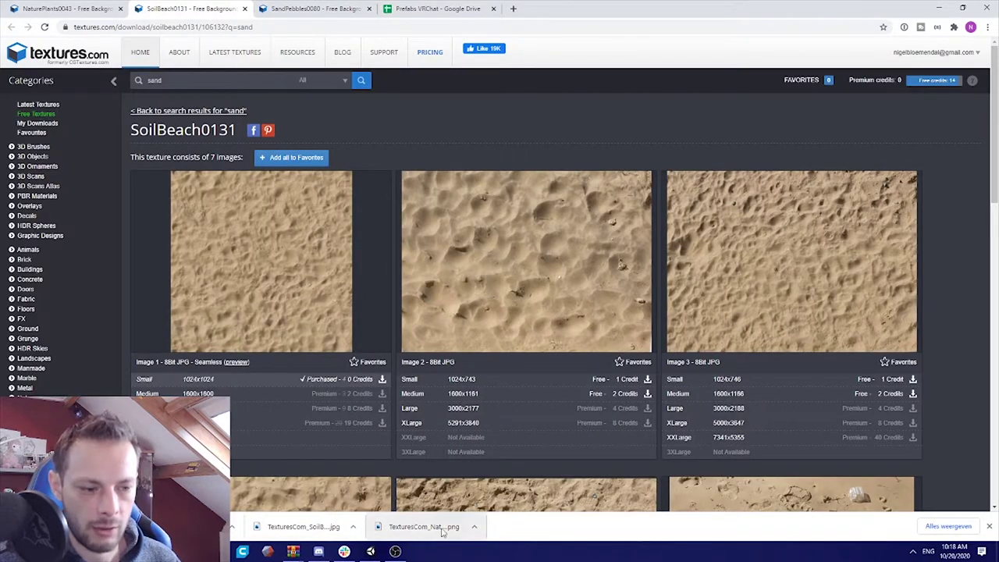
click(988, 527)
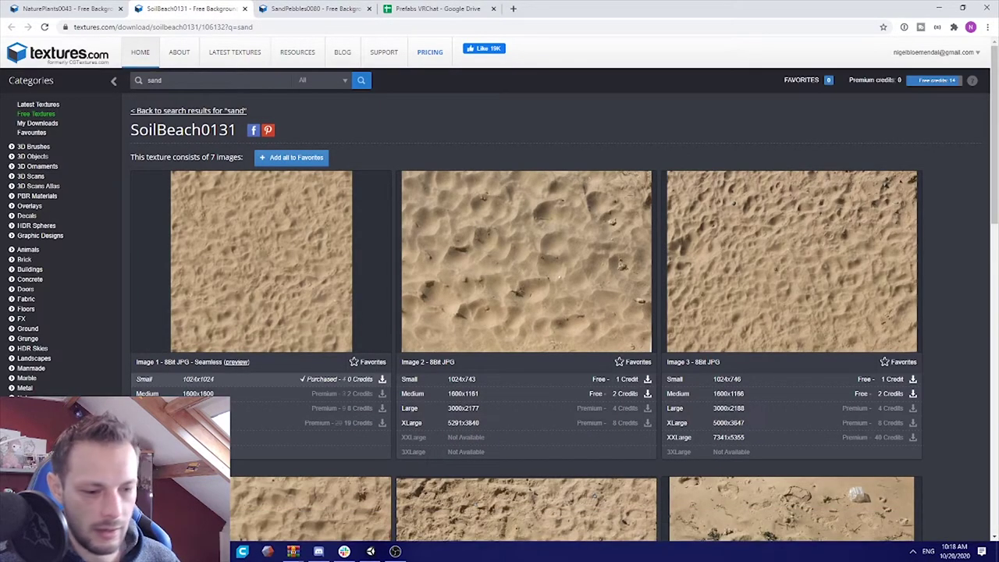
Return to Unity and create a new material named Sand in the Materials folder
click(370, 551)
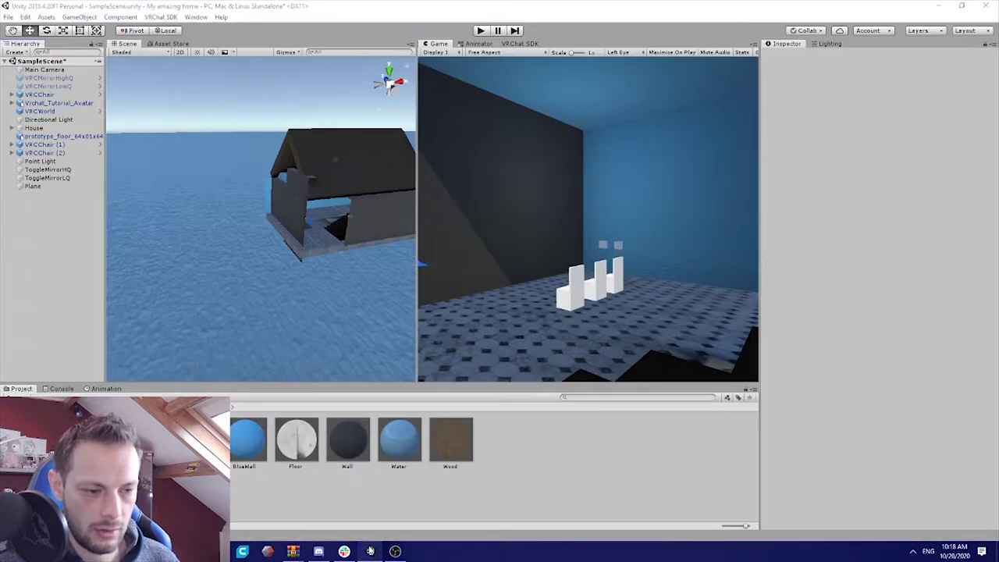
right_click(530, 449)
mouse_move(601, 201)
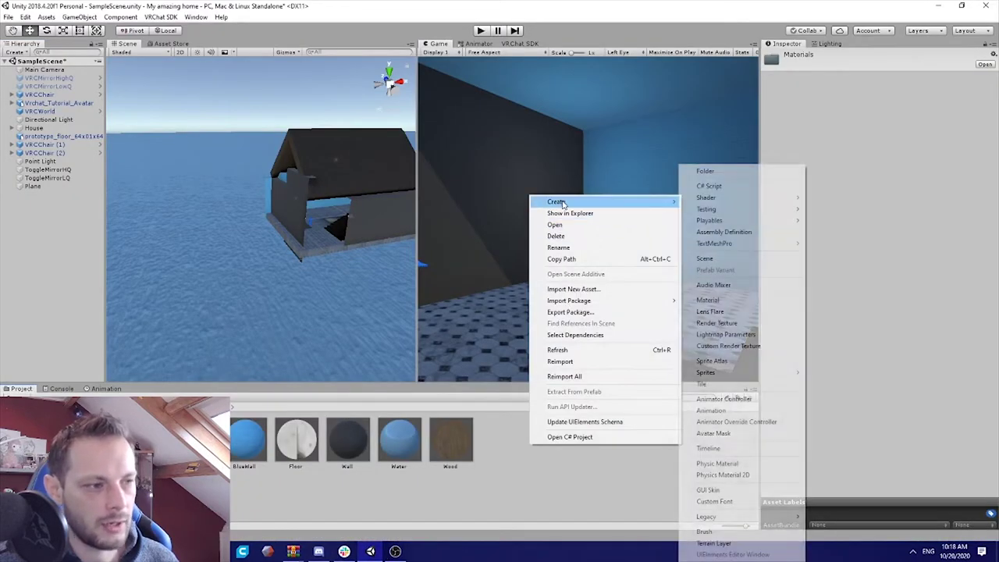
click(722, 300)
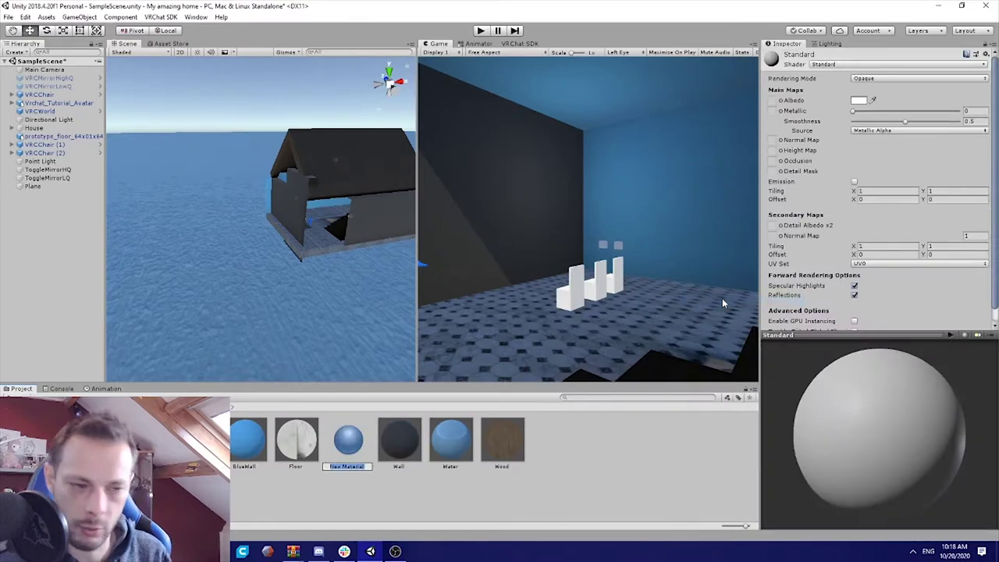
text(Sand)
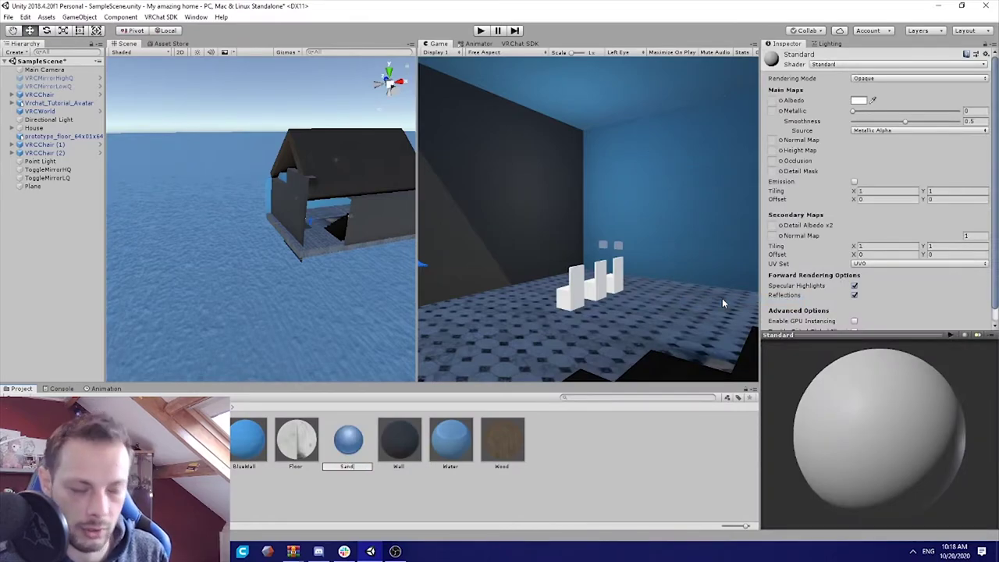
key(Return)
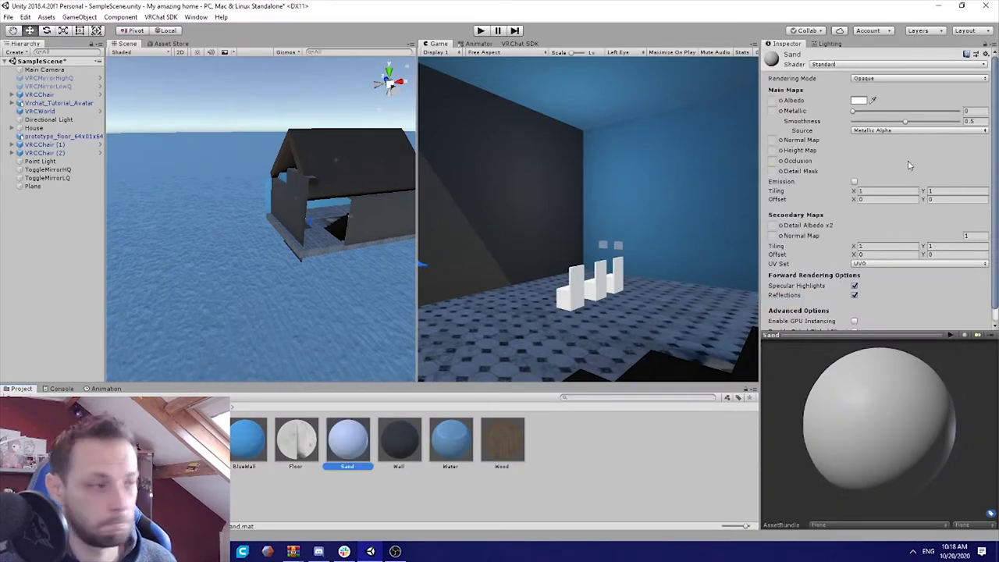
Assign the beach sand texture as the Sand material's Albedo and turn off its specular highlights
click(776, 100)
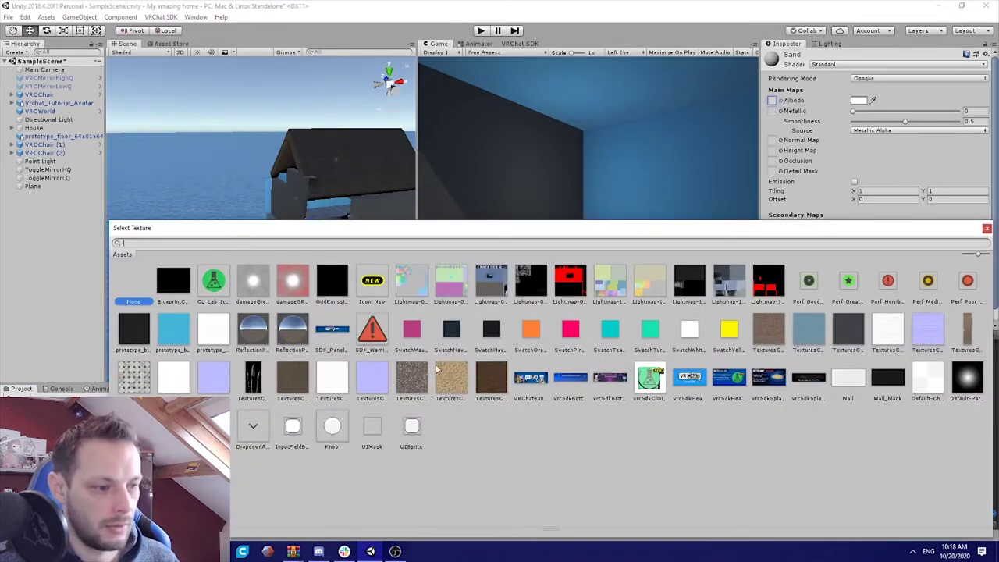
double_click(466, 380)
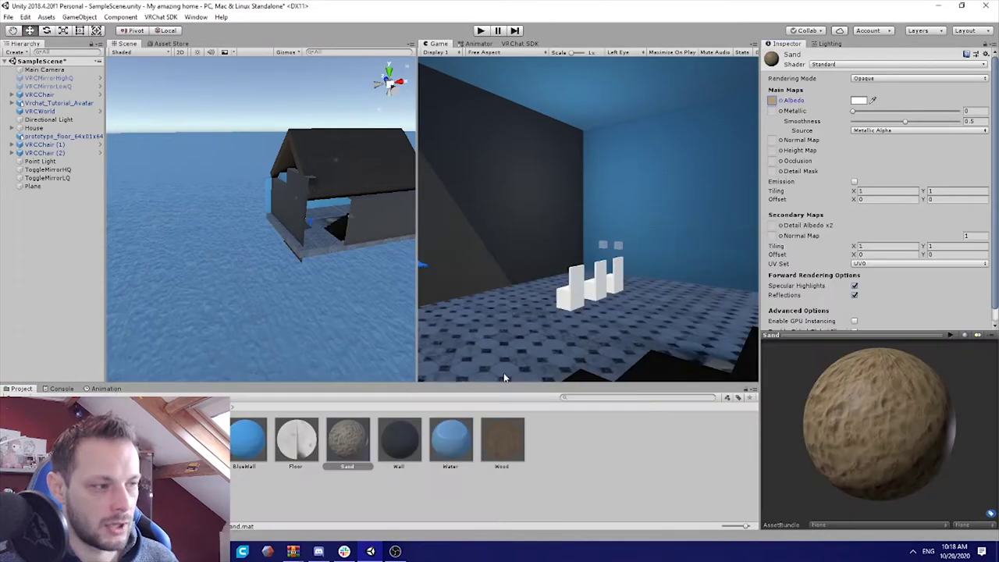
click(854, 285)
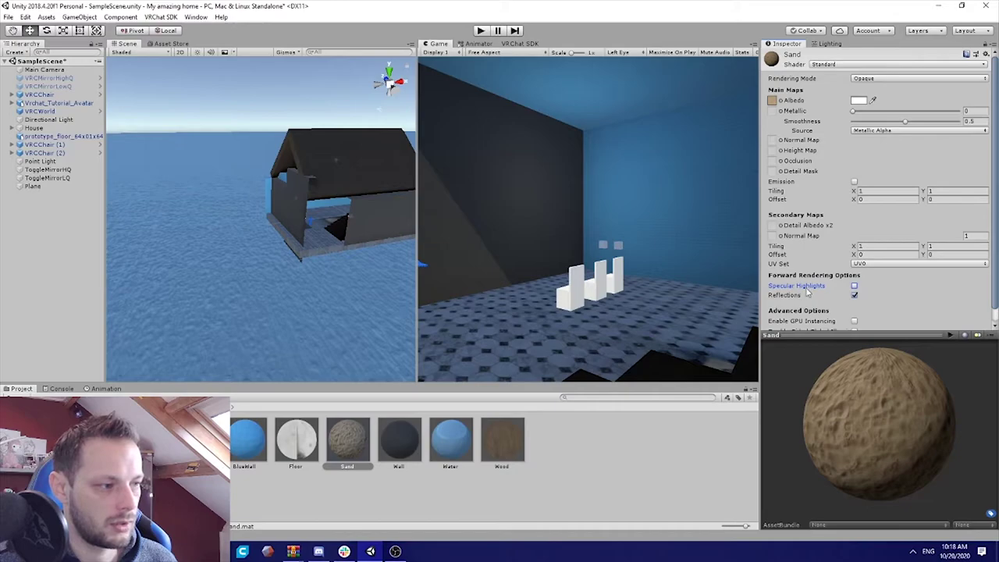
drag(804, 331, 804, 371)
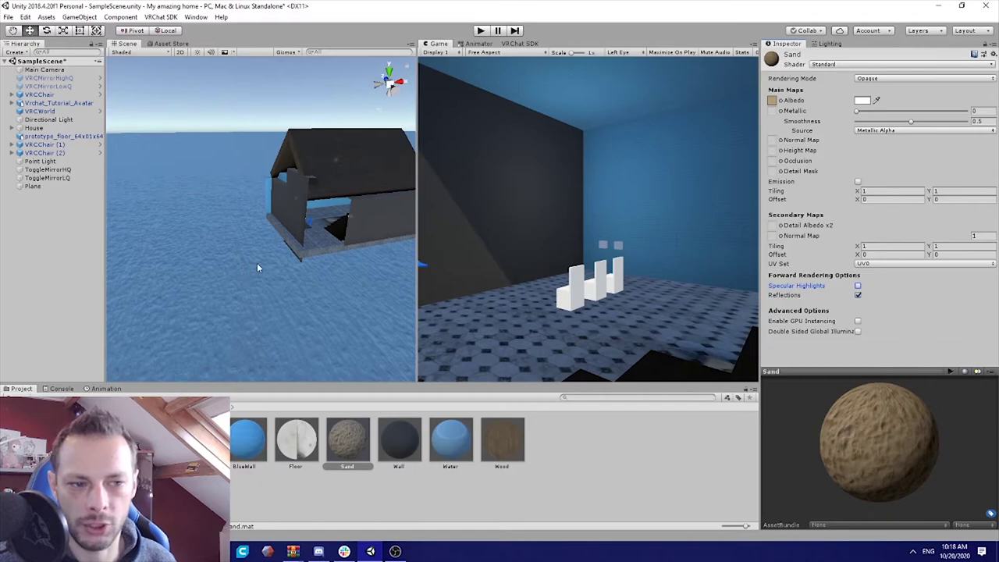
Create another new material in the Materials folder for the pebble ground
alt+drag(359, 258, 437, 276)
right_drag(437, 275, 535, 477)
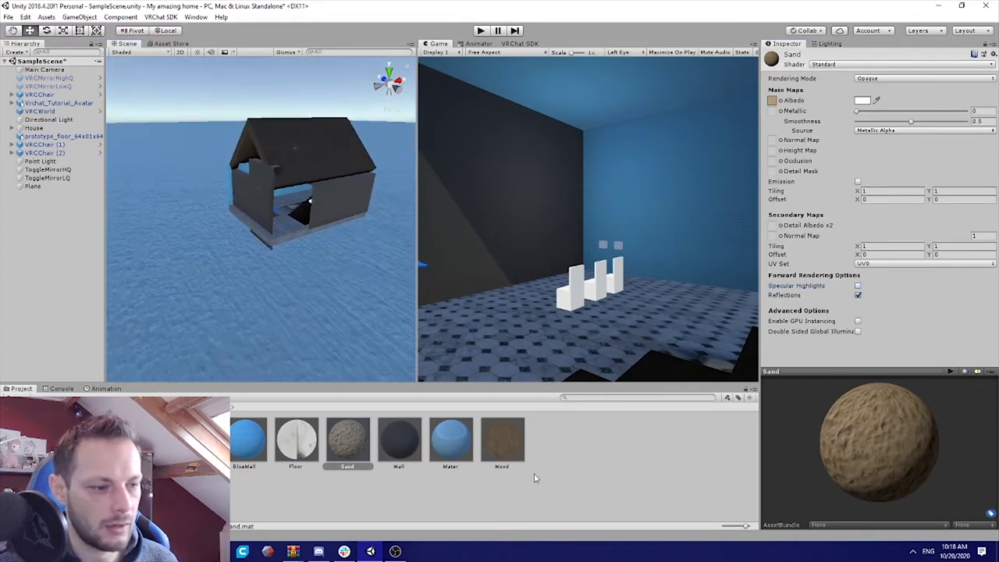
right_click(580, 448)
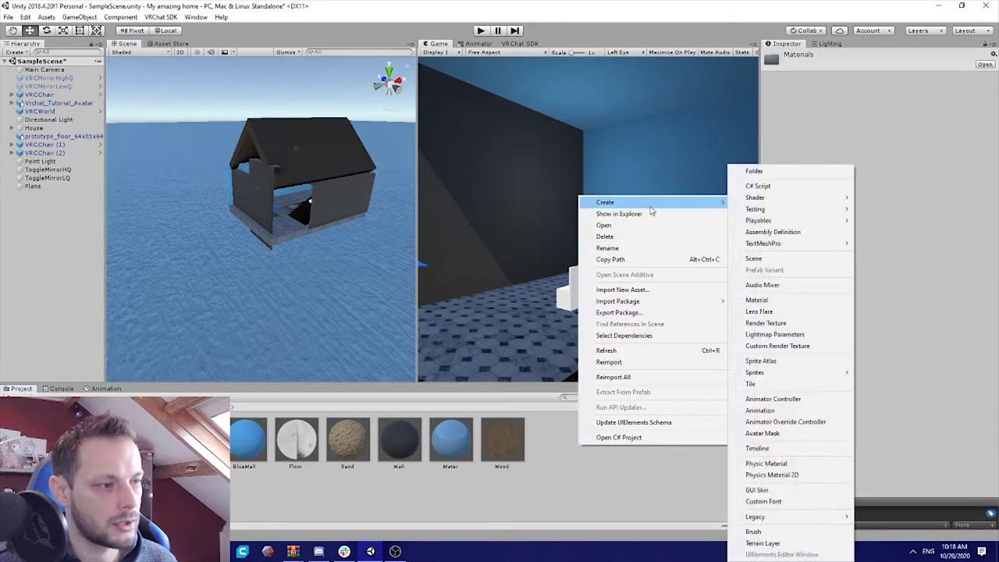
mouse_move(713, 207)
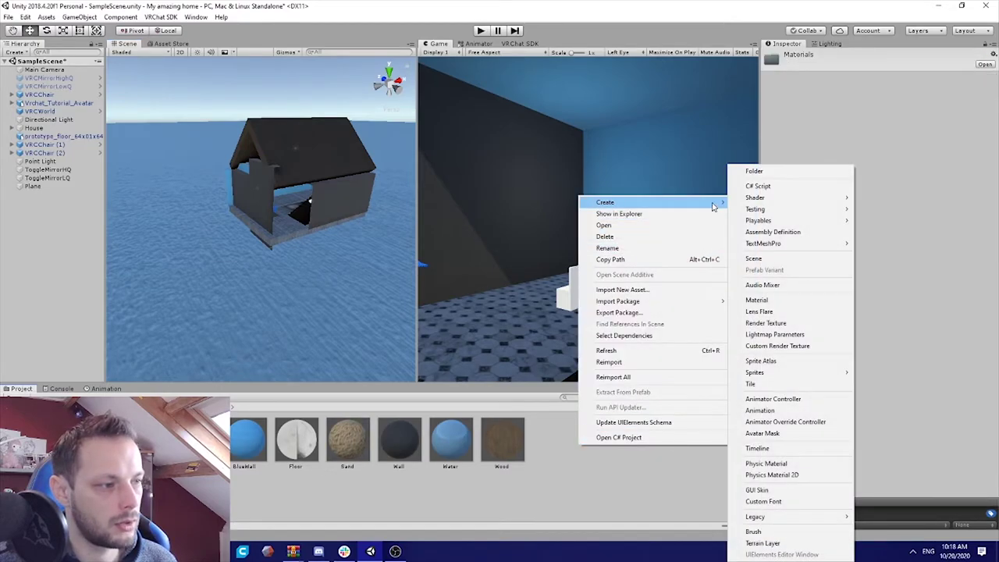
click(756, 300)
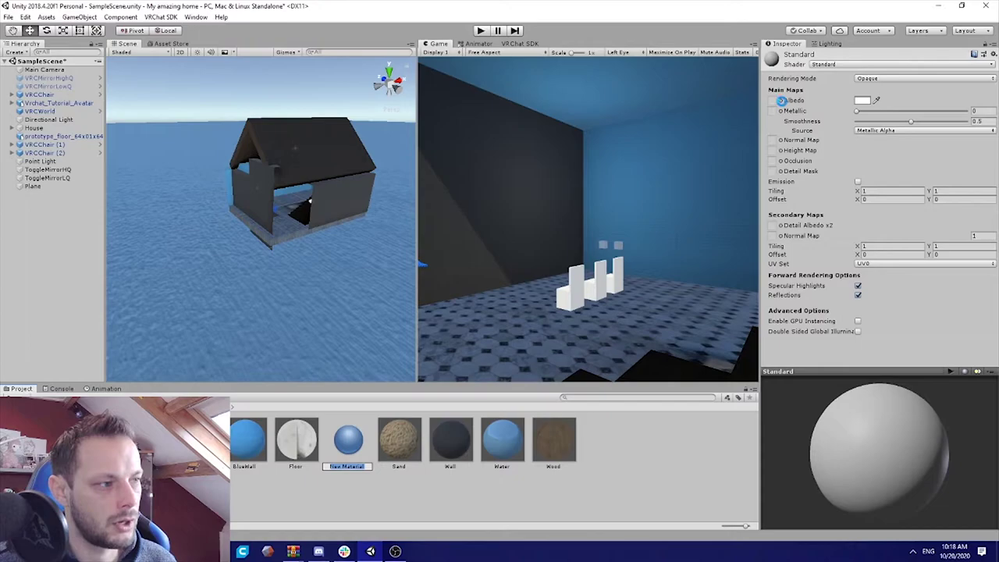
Assign the grey pebble texture as the new material's Albedo and turn off its specular highlights
click(782, 101)
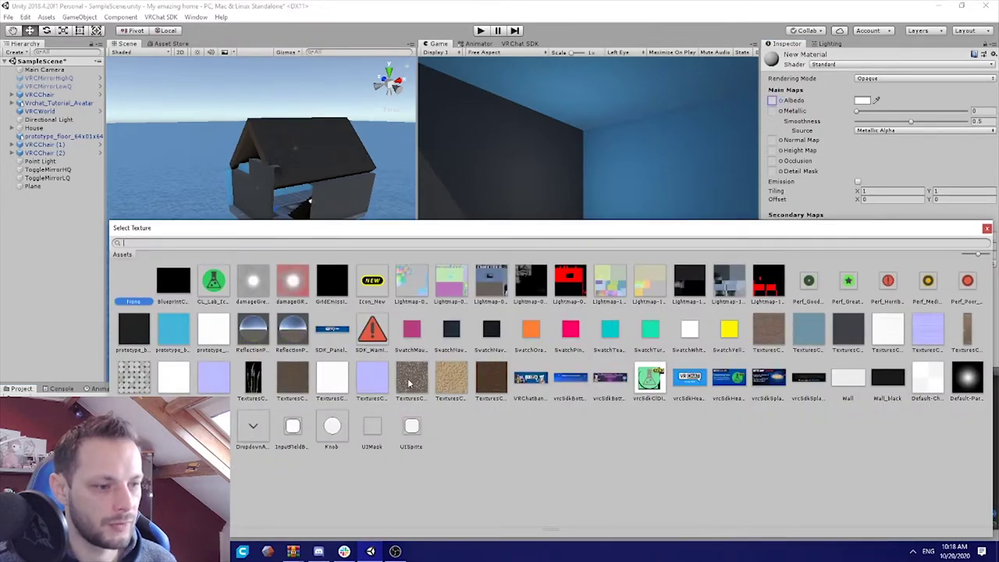
click(409, 377)
double_click(414, 378)
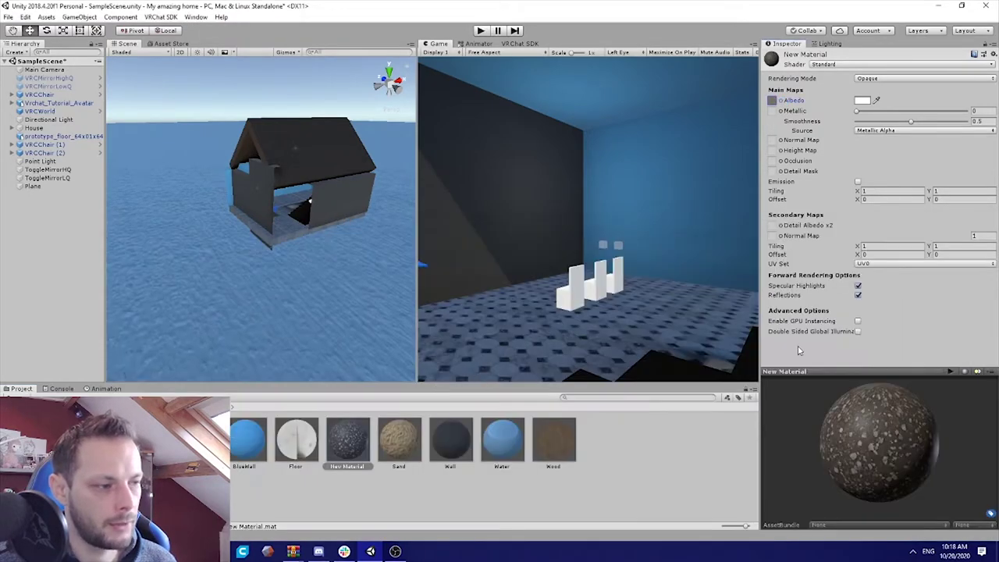
click(857, 287)
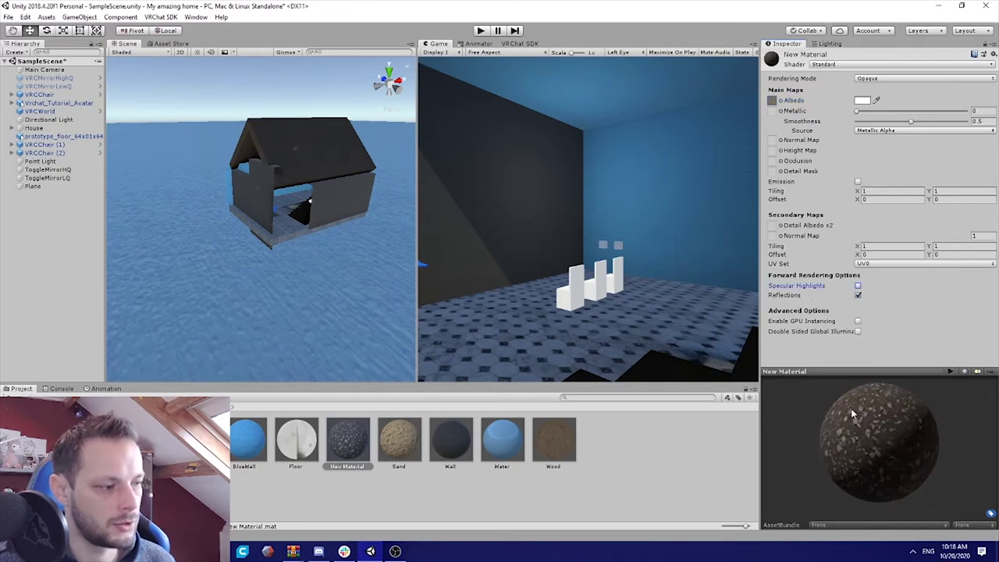
drag(854, 414, 879, 422)
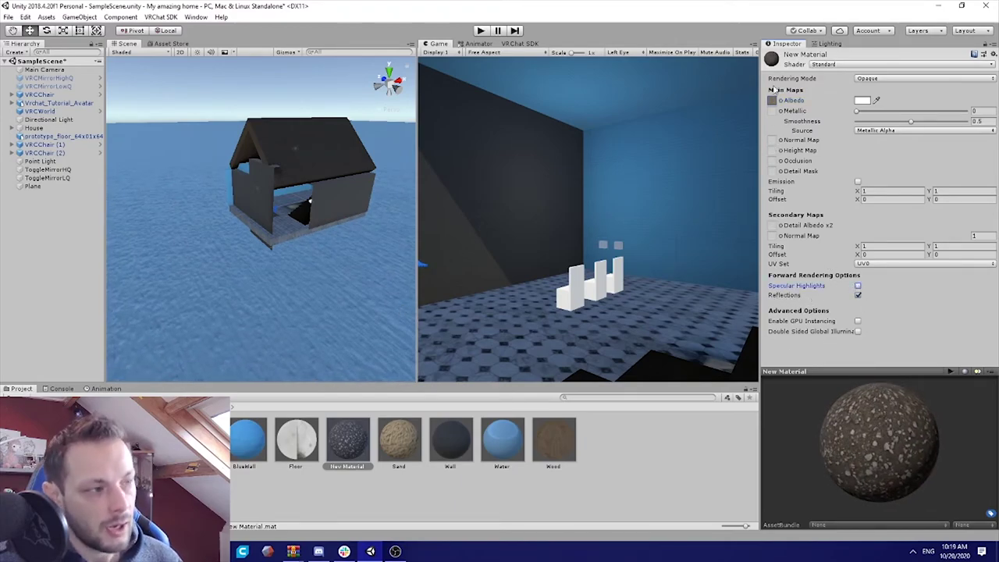
Change the pebble material's shader to VRChat/Mobile/Lightmapped
click(847, 65)
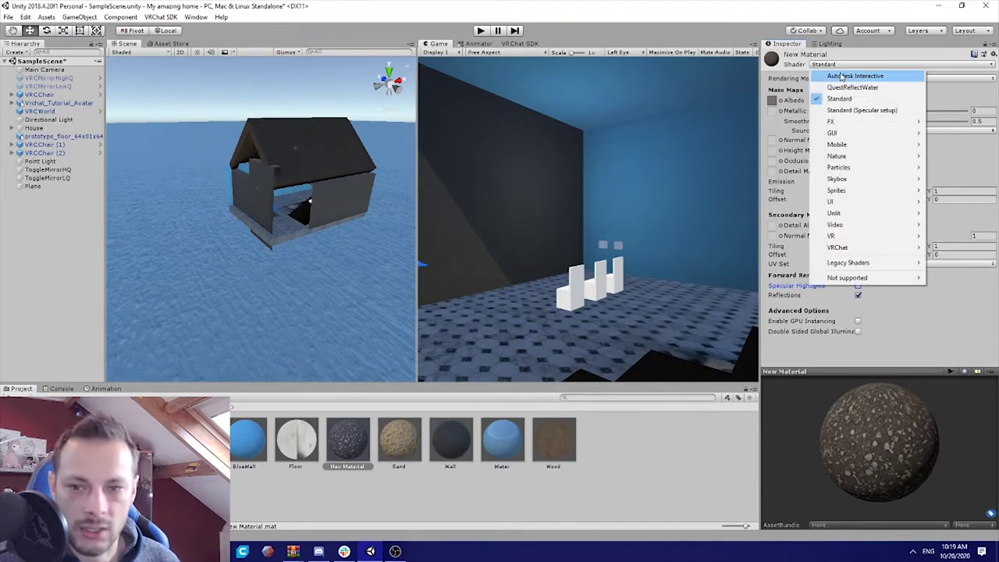
mouse_move(837, 247)
mouse_move(761, 249)
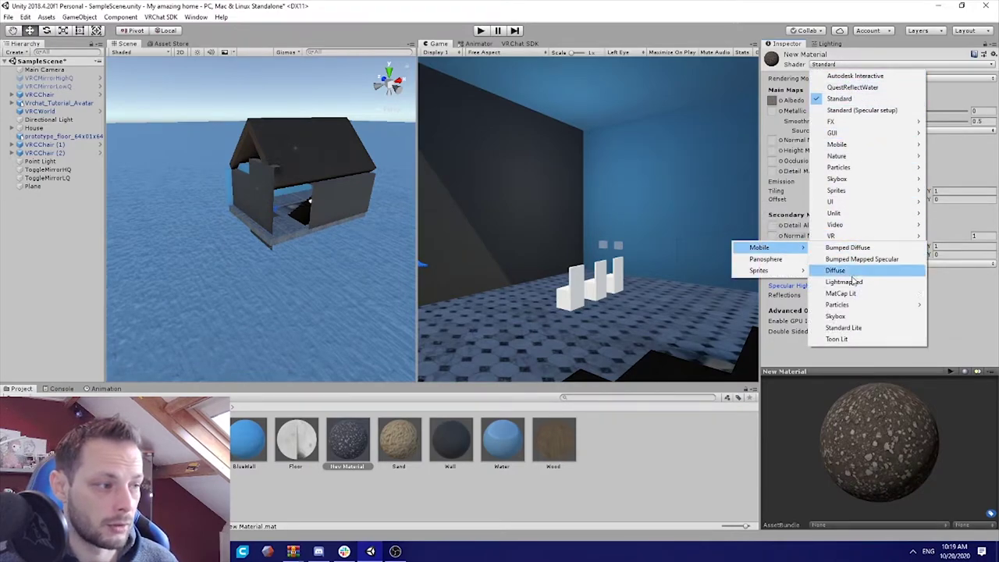
click(844, 281)
Change the Sand material's shader to VRChat/Mobile/Lightmapped
click(396, 444)
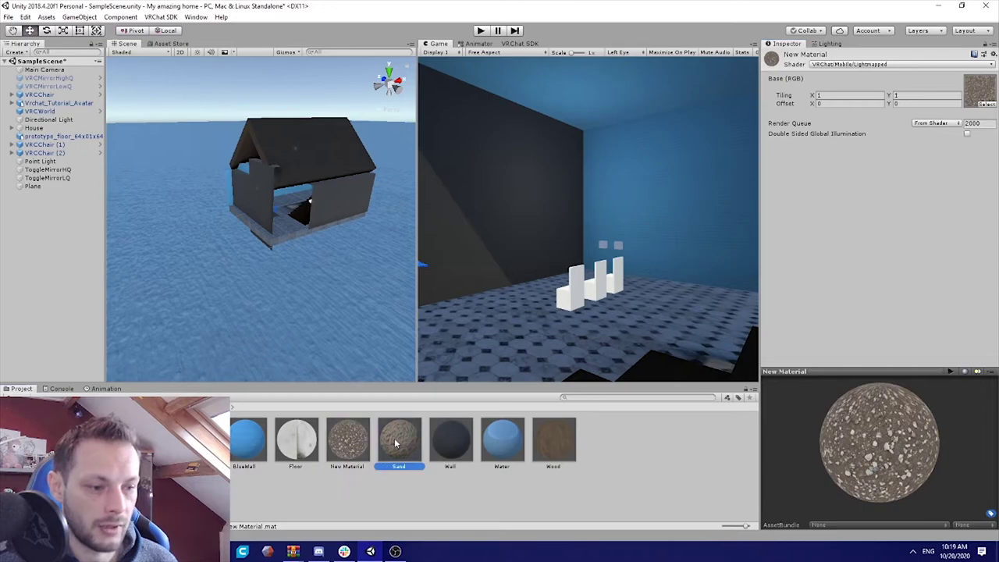
click(847, 64)
mouse_move(866, 190)
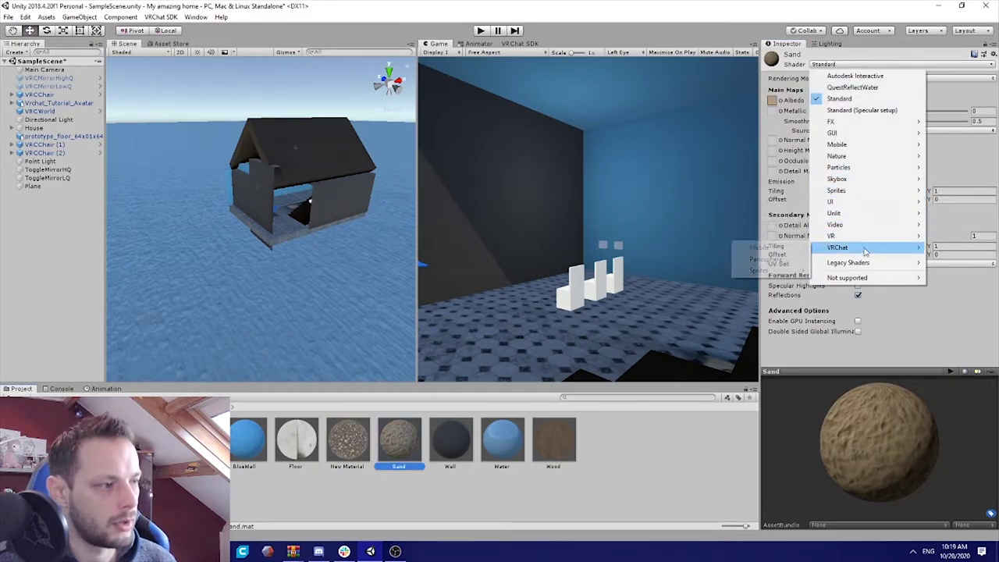
mouse_move(838, 247)
mouse_move(761, 248)
click(820, 281)
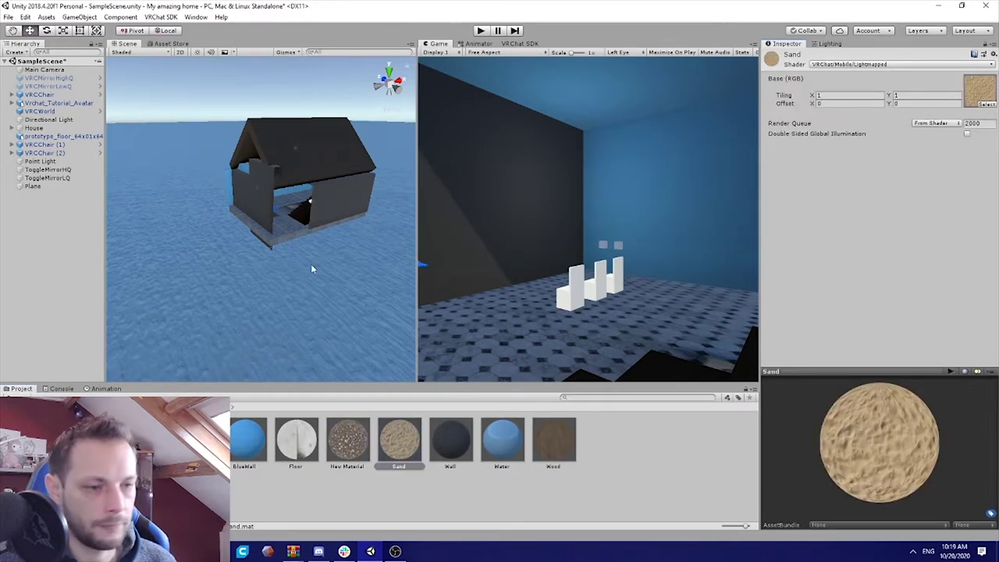
Rename the pebble material in the Materials folder as Mud
mouse_move(311, 264)
right_down()
mouse_move(206, 250)
mouse_move(290, 239)
mouse_move(305, 251)
right_up()
key(s)
key(w)
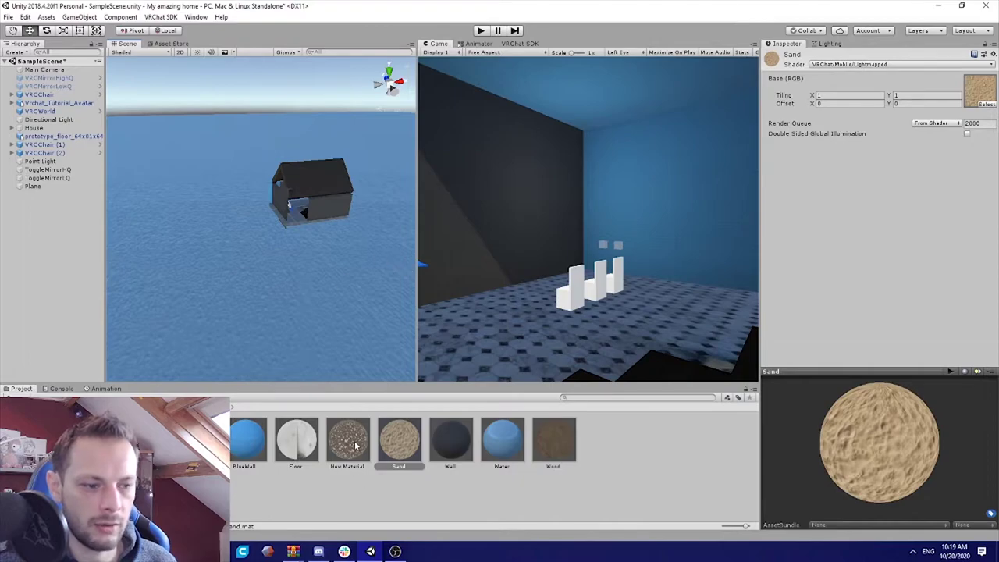
click(351, 445)
click(395, 444)
click(352, 444)
key(F2)
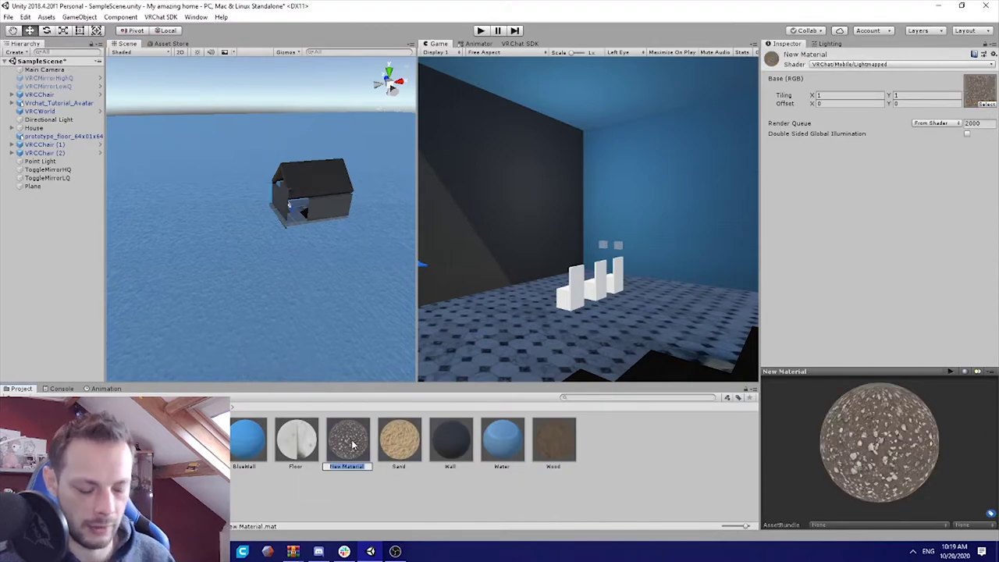
text(Mud)
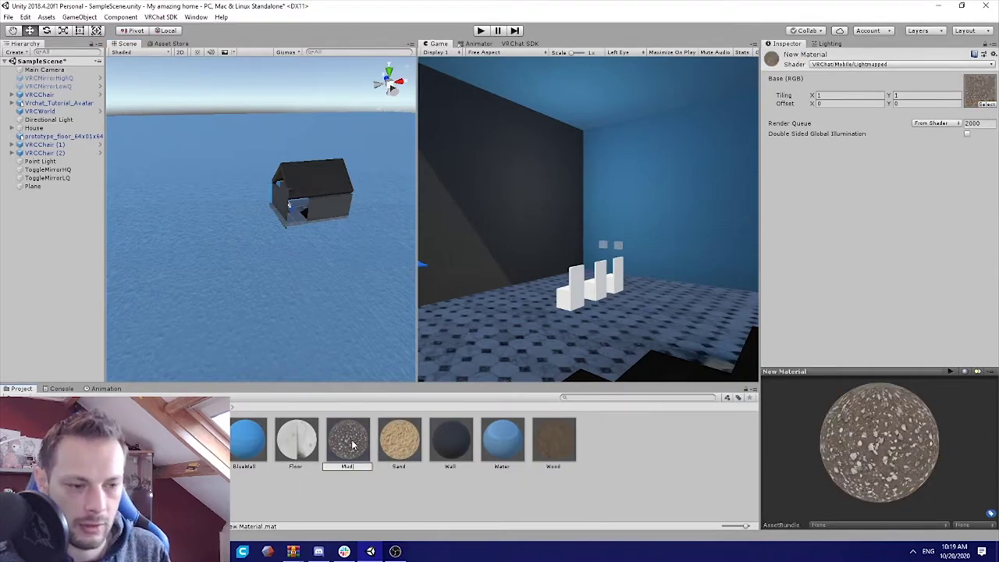
key(Return)
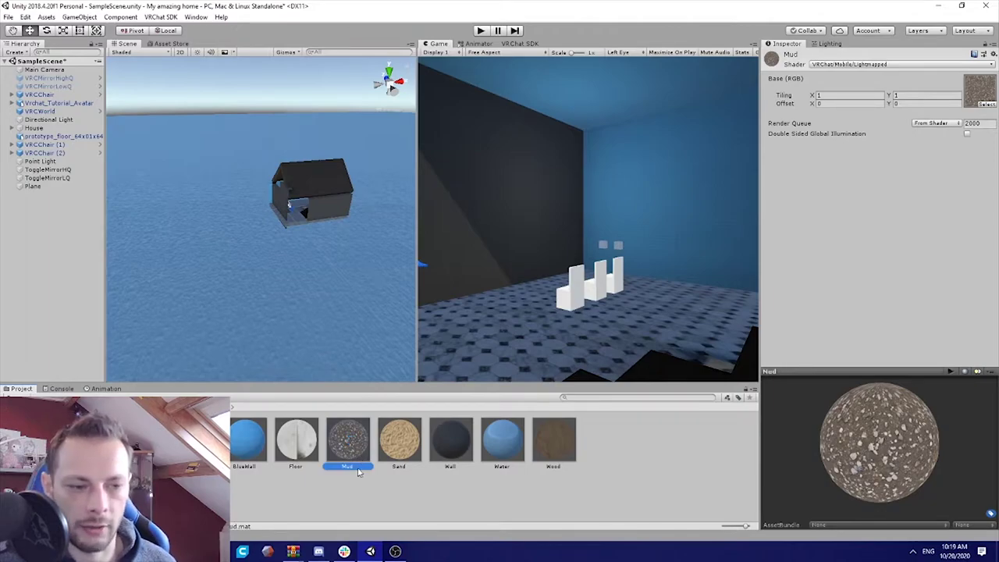
Add a Terrain object to the scene
right_drag(280, 242, 299, 230)
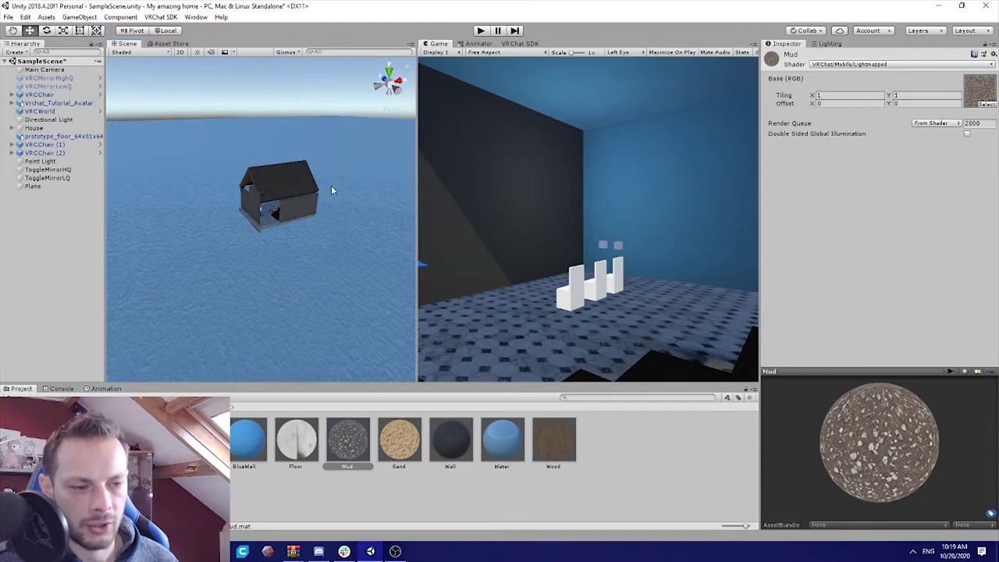
right_drag(331, 190, 331, 242)
right_click(55, 221)
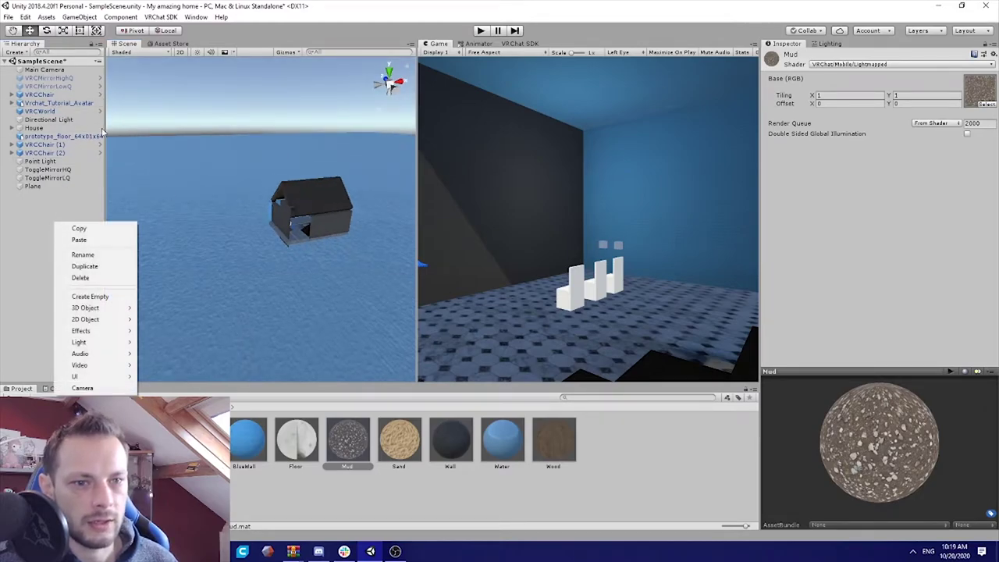
click(39, 219)
click(15, 52)
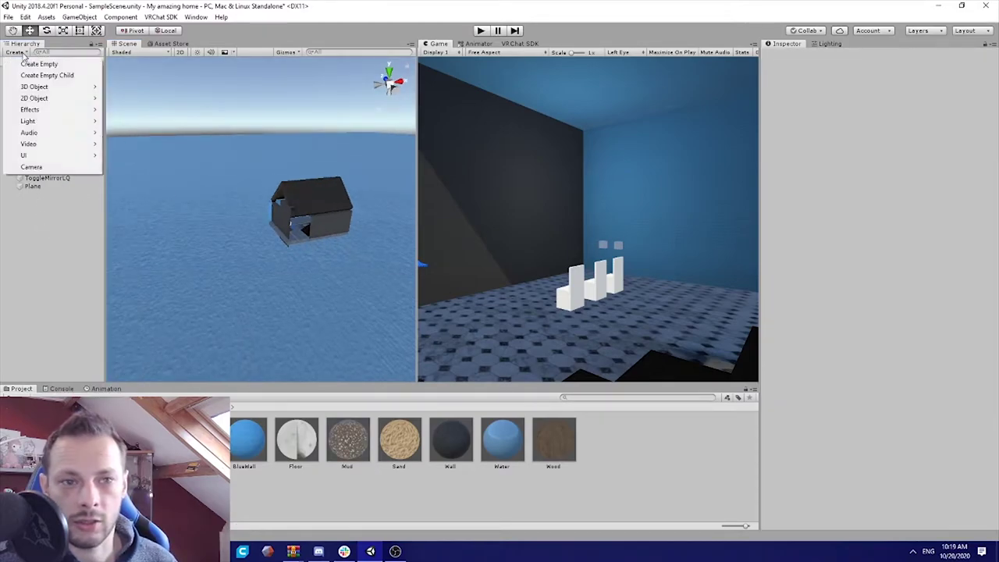
mouse_move(39, 87)
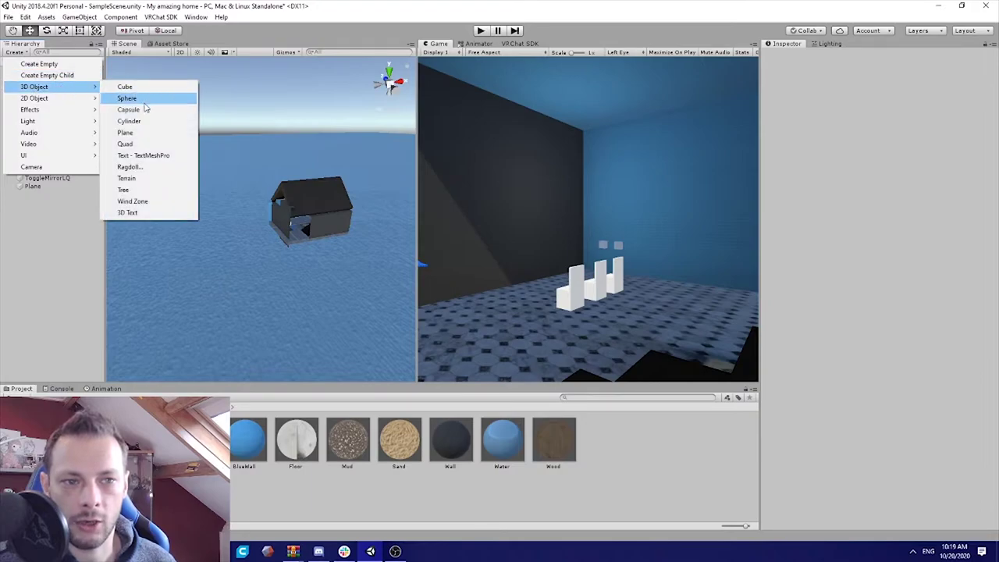
click(145, 179)
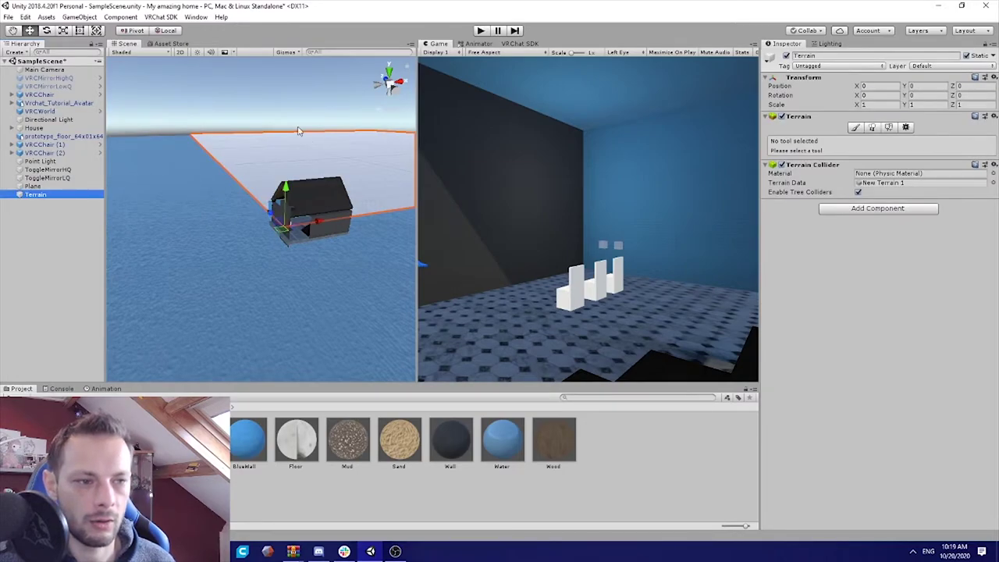
Move the terrain horizontally to about X -203.7 and Z -213 so it surrounds the house on all sides
alt+drag(282, 226, 386, 165)
key(s)
right_drag(387, 163, 339, 243)
key(e)
drag(288, 214, 325, 461)
right_drag(304, 290, 362, 296)
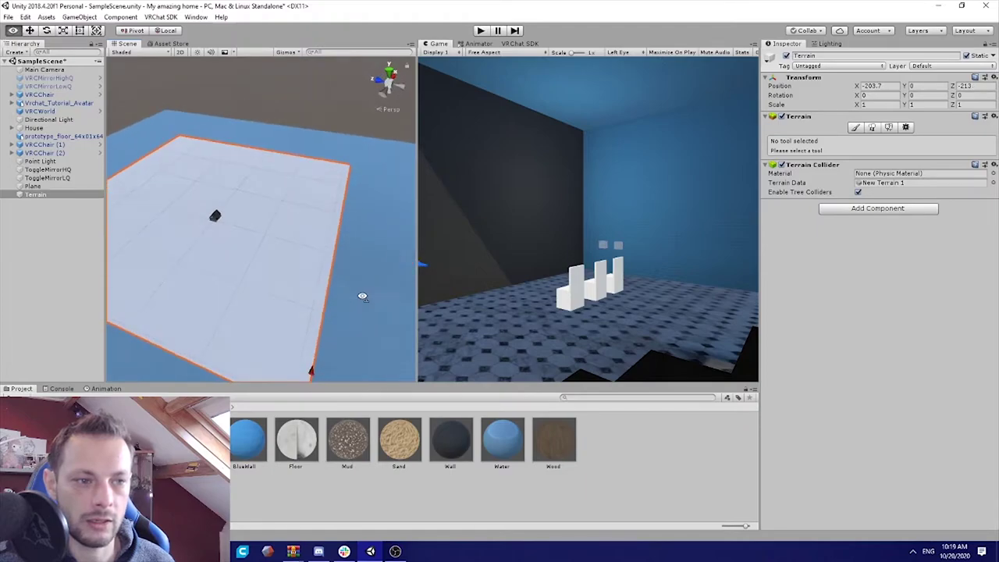
Lower the terrain beneath the water plane by setting its Y position to -25
alt+drag(362, 297, 260, 224)
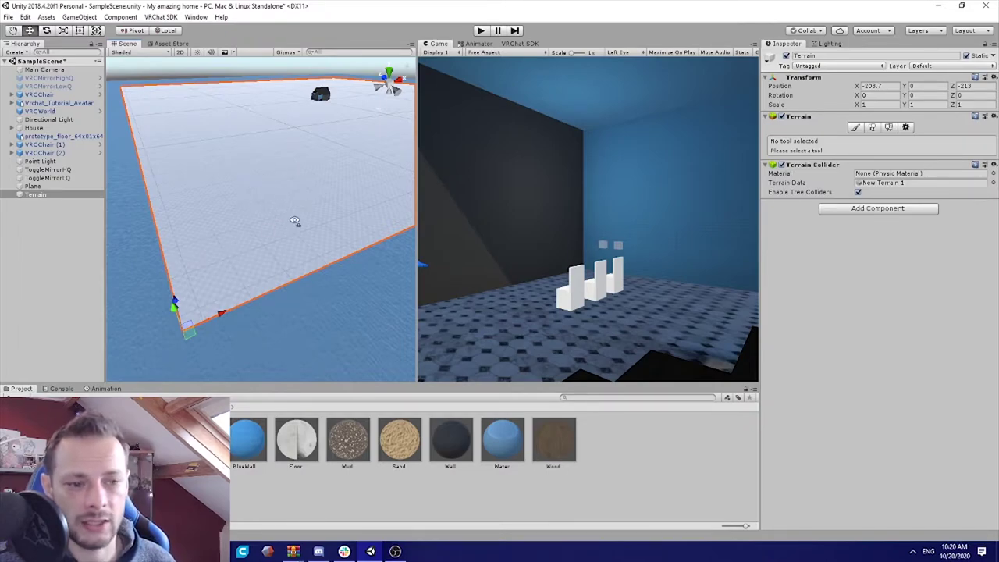
alt+drag(297, 221, 274, 228)
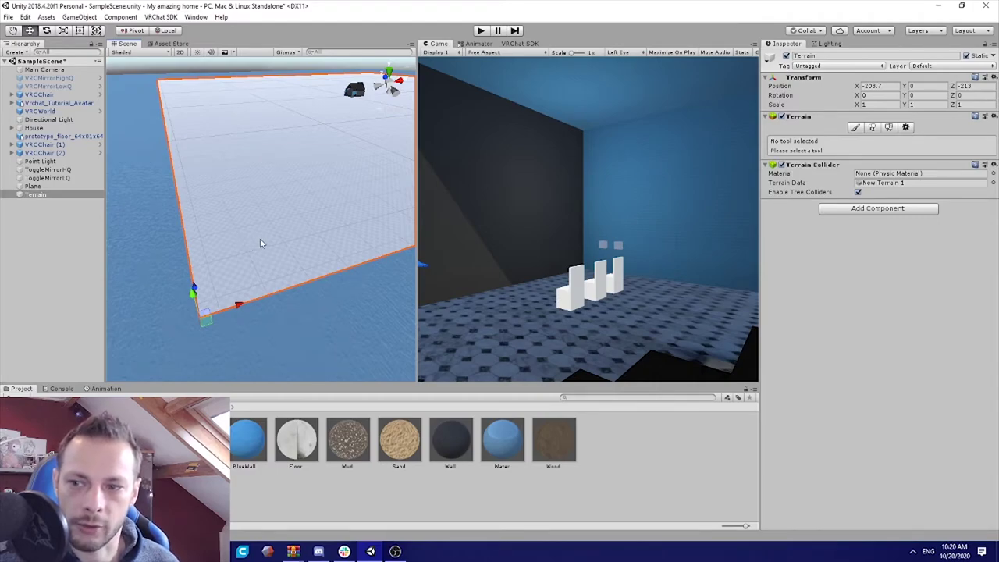
alt+drag(260, 244, 205, 203)
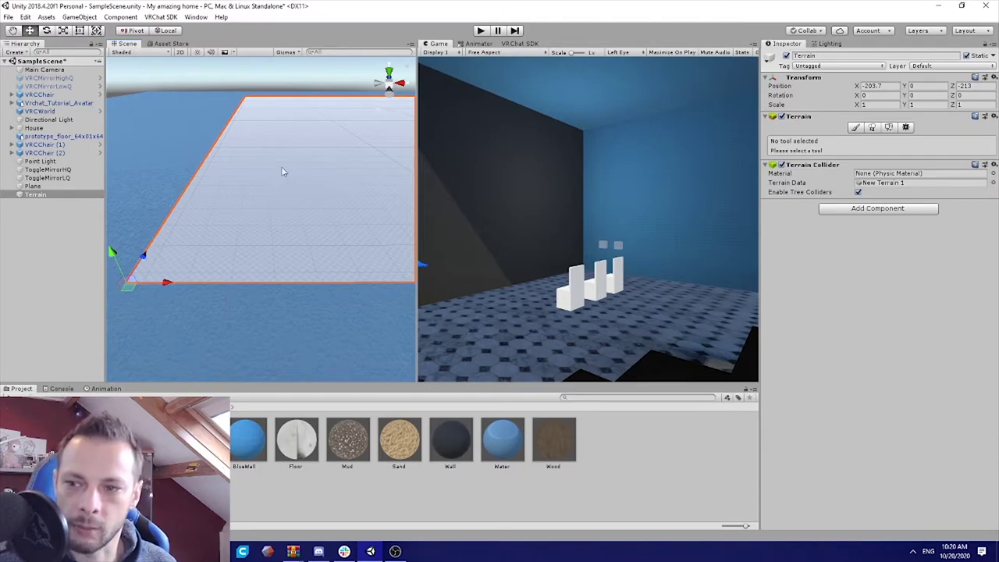
alt+drag(279, 245, 271, 168)
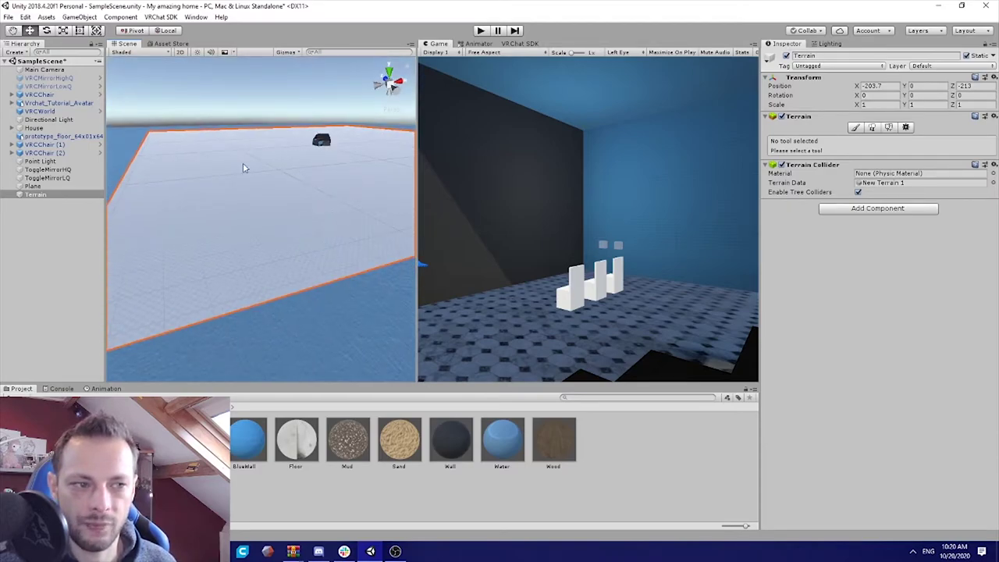
right_drag(311, 182, 228, 185)
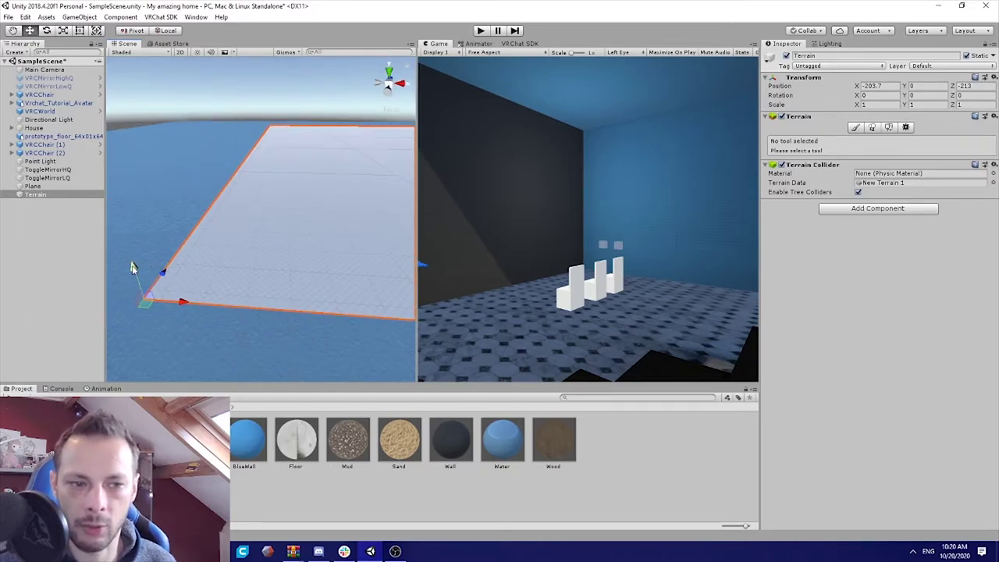
drag(134, 268, 154, 335)
click(919, 86)
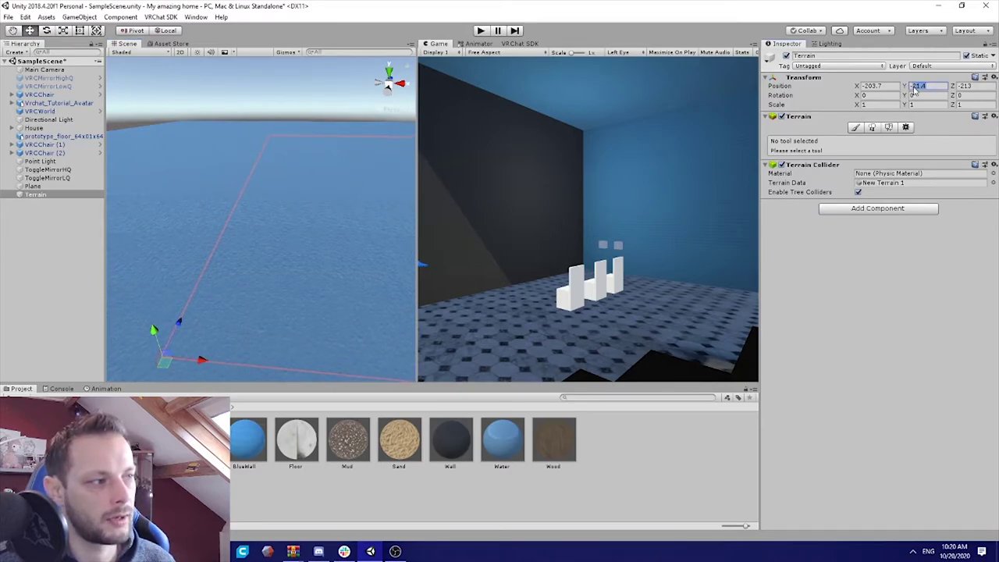
text(-25)
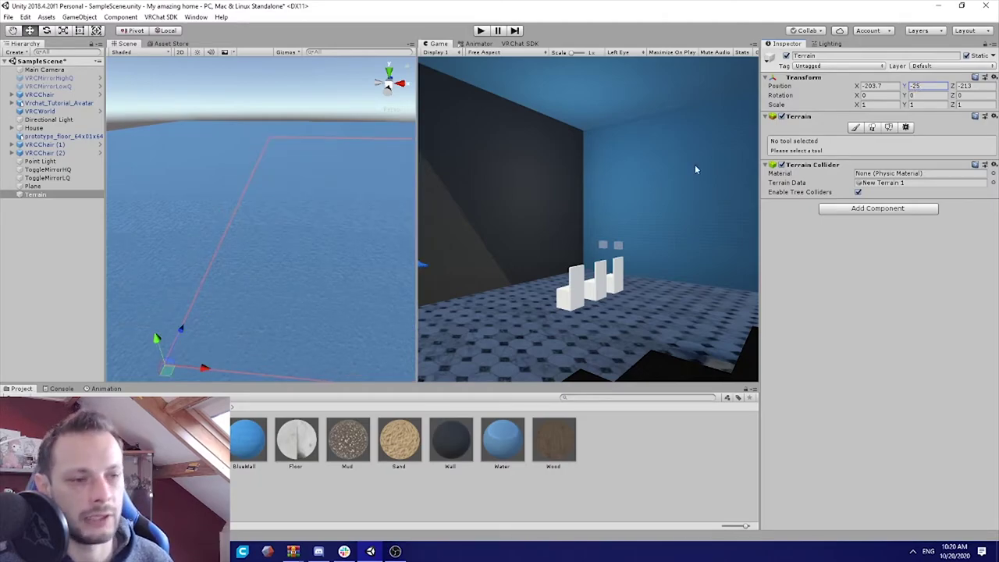
Deactivate the water plane object and rename it as Water
right_drag(275, 167, 709, 121)
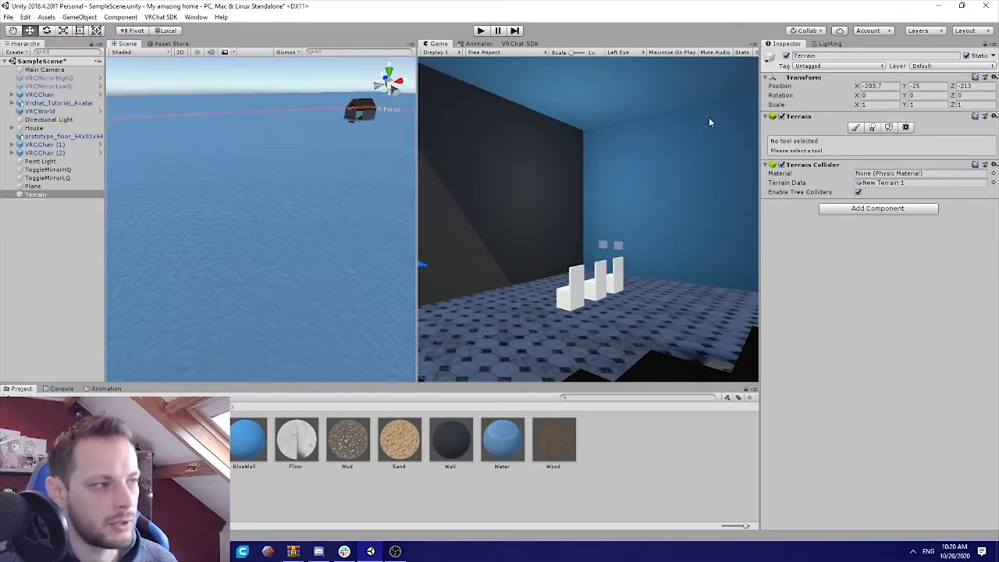
click(137, 126)
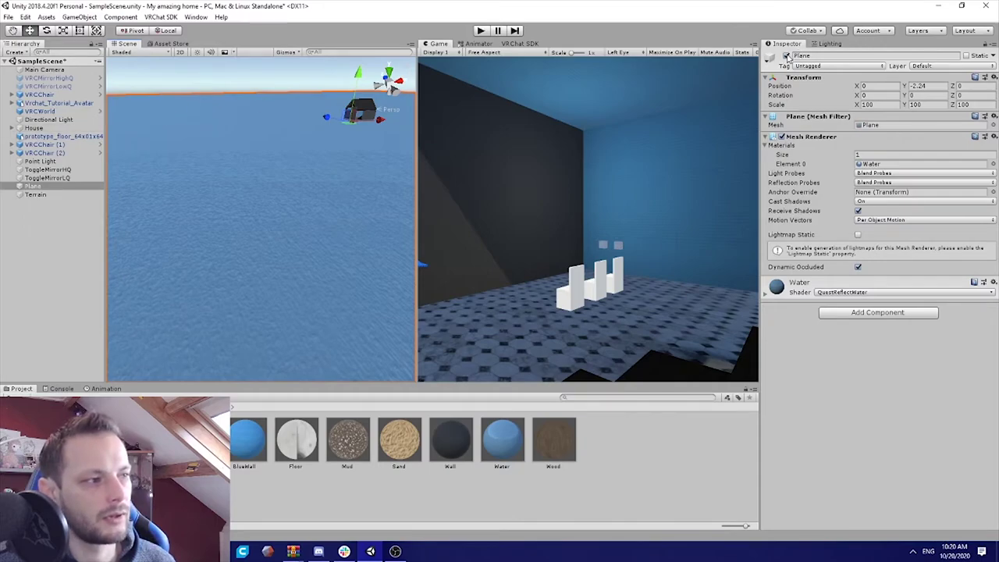
click(786, 56)
right_drag(311, 133, 370, 132)
click(35, 188)
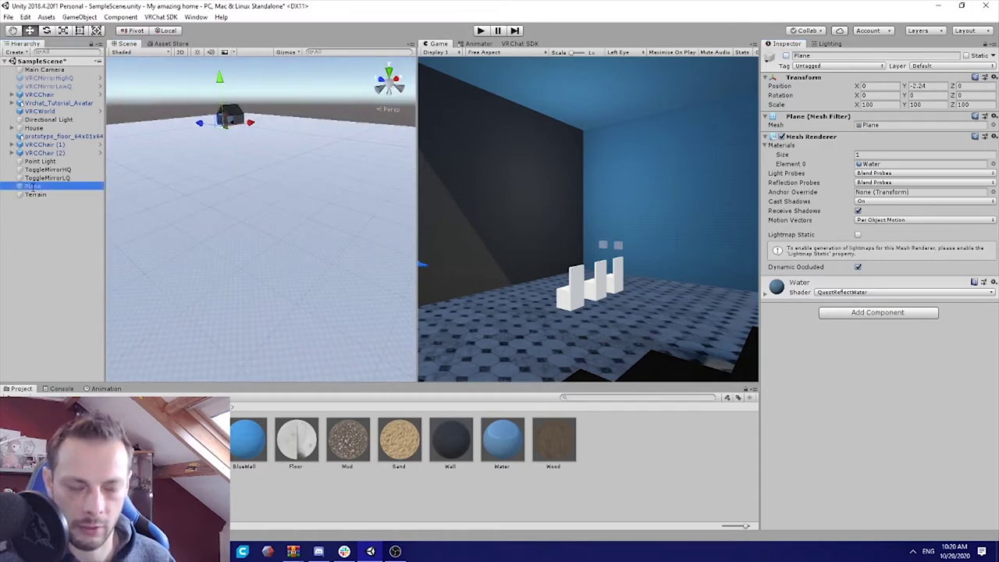
key(F2)
text(Water)
key(Return)
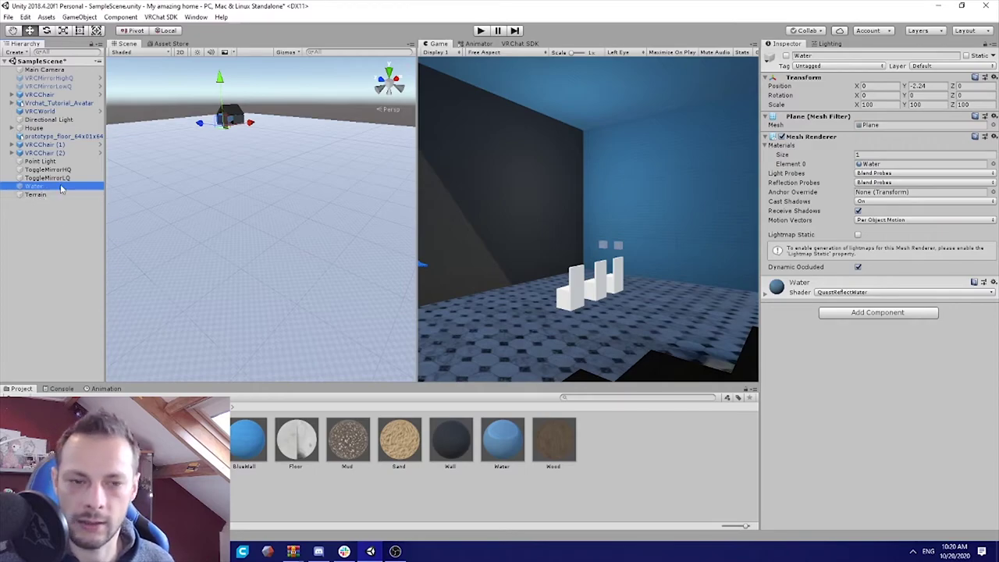
Select the terrain and activate its Paint Terrain tool in Paint Texture mode
click(35, 195)
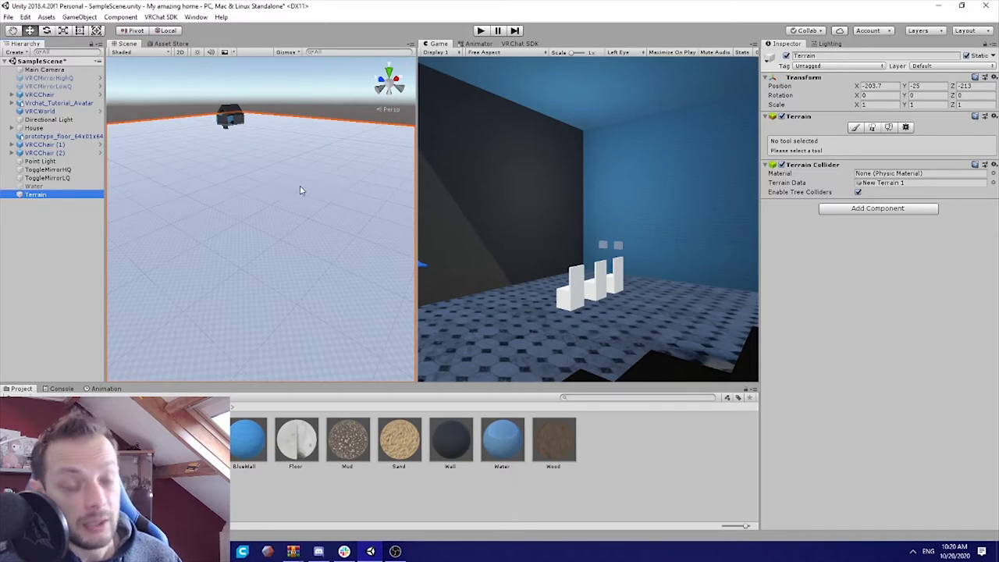
right_drag(303, 189, 167, 241)
click(856, 126)
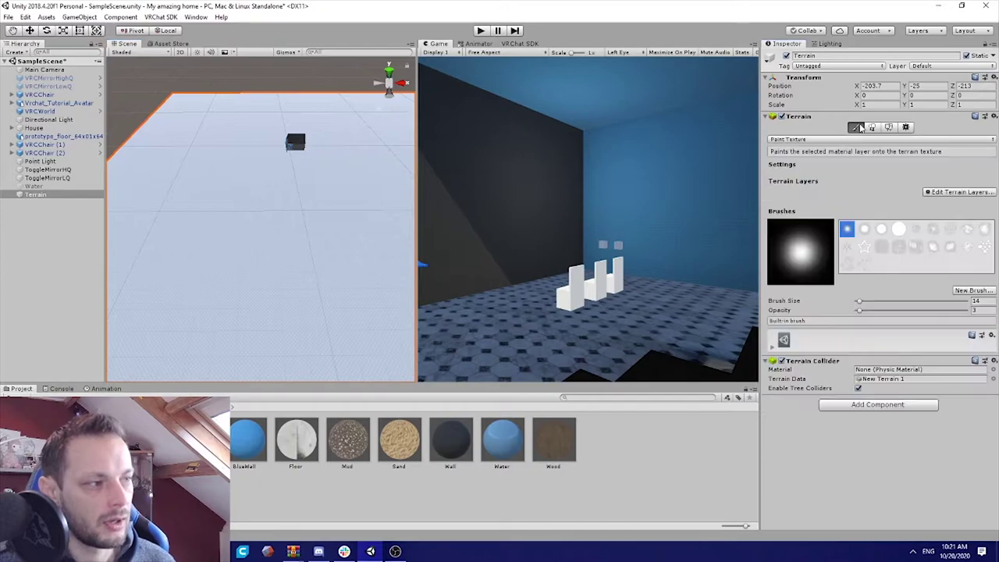
click(835, 139)
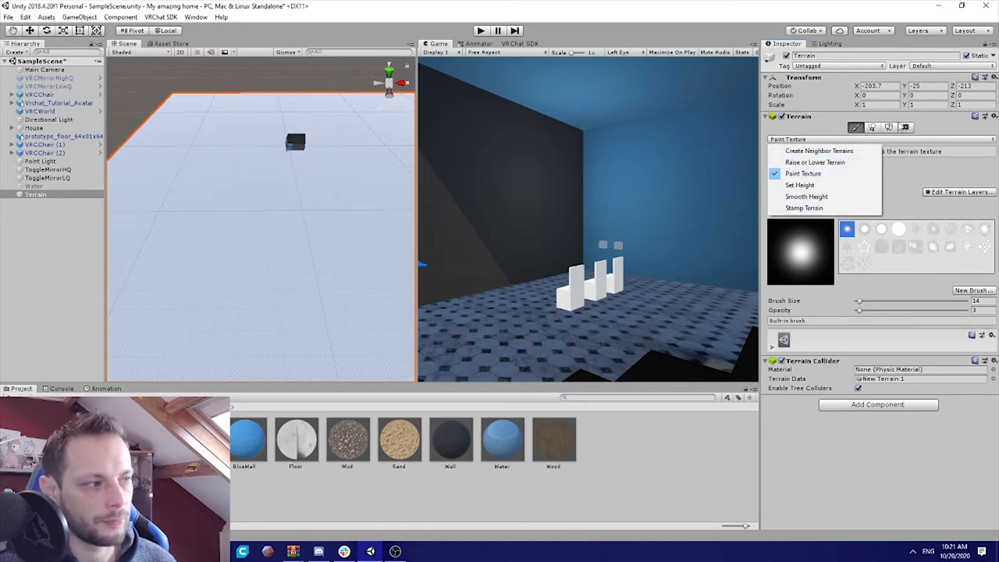
click(914, 167)
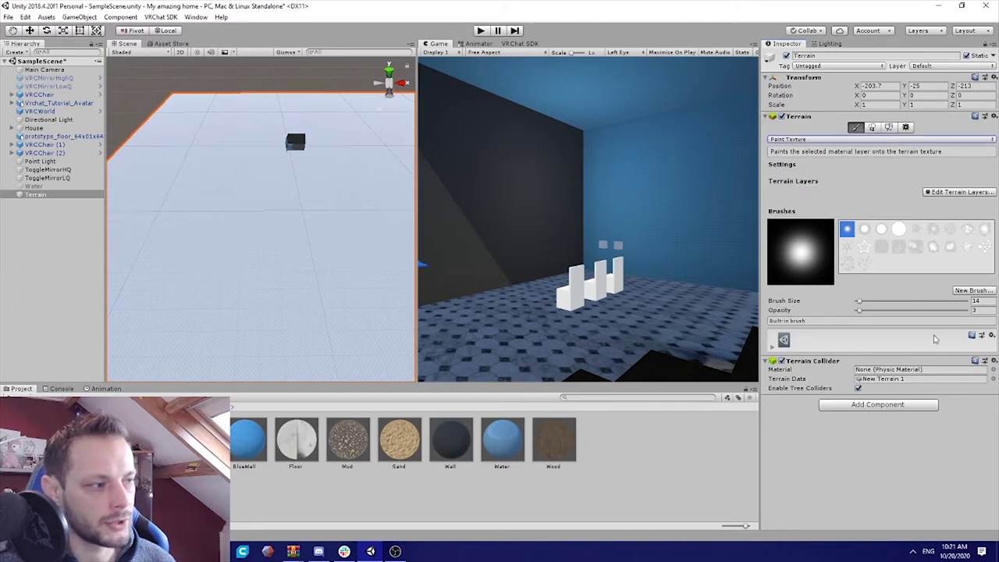
click(961, 194)
click(953, 193)
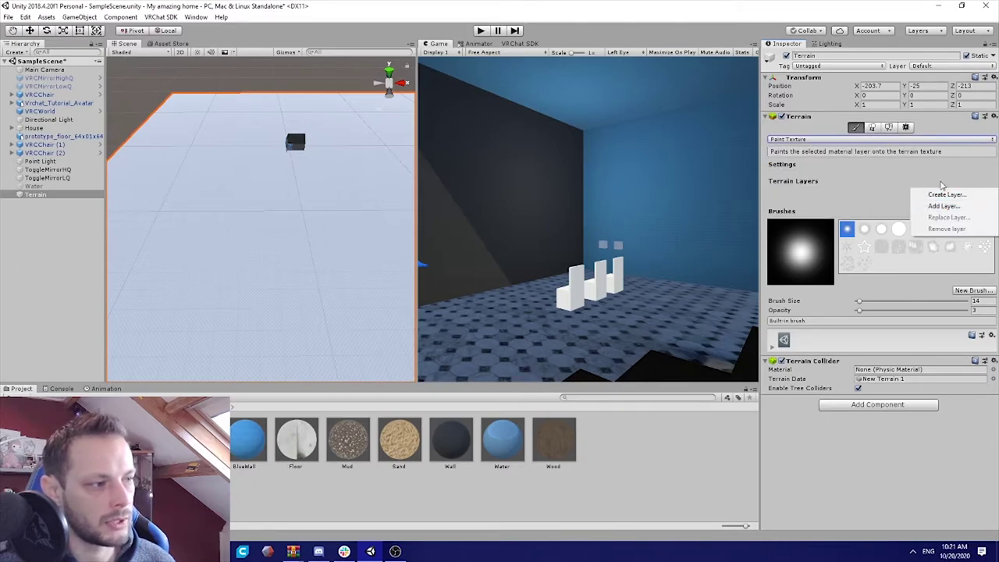
click(877, 187)
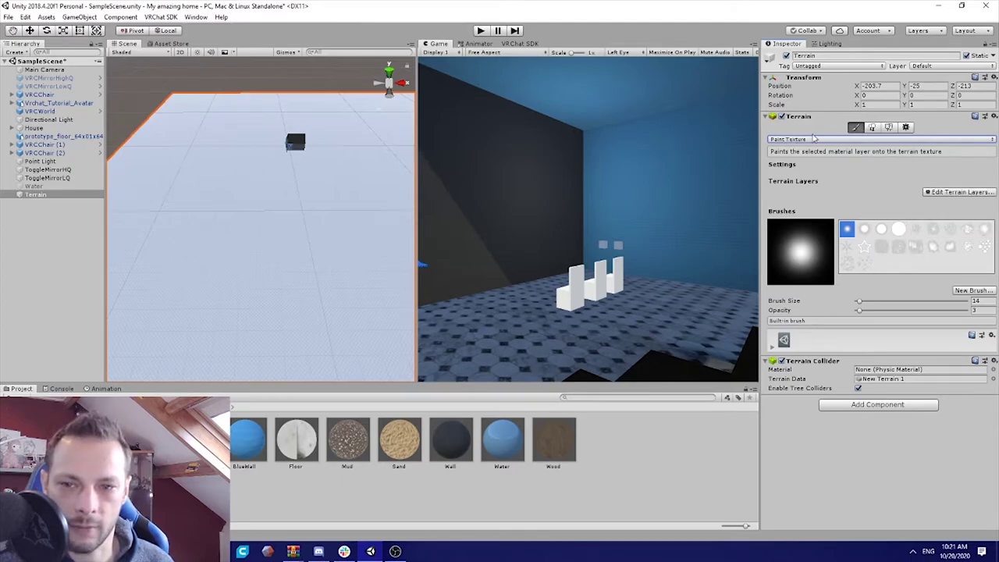
click(815, 138)
click(948, 163)
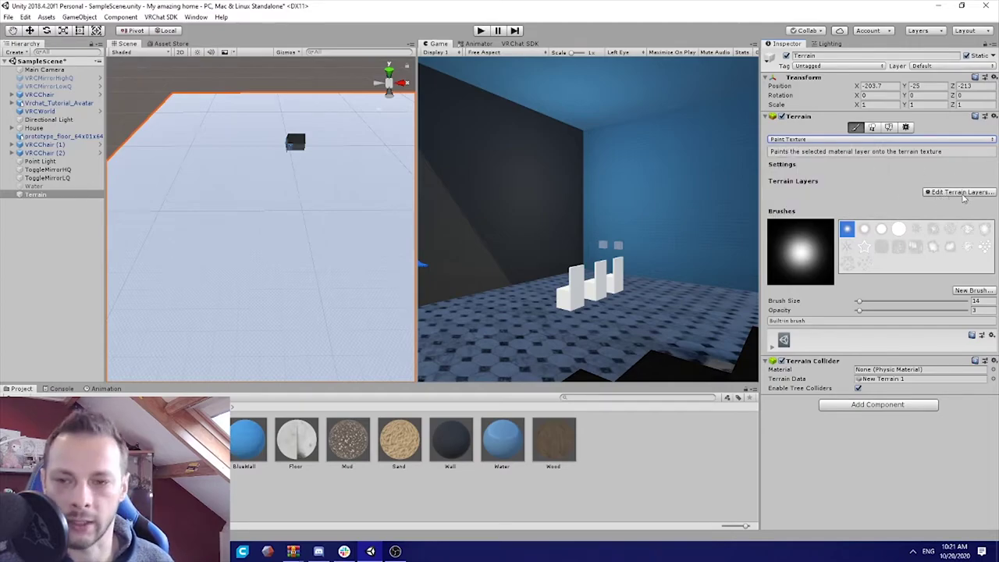
Create a first terrain layer from the sand texture
click(951, 192)
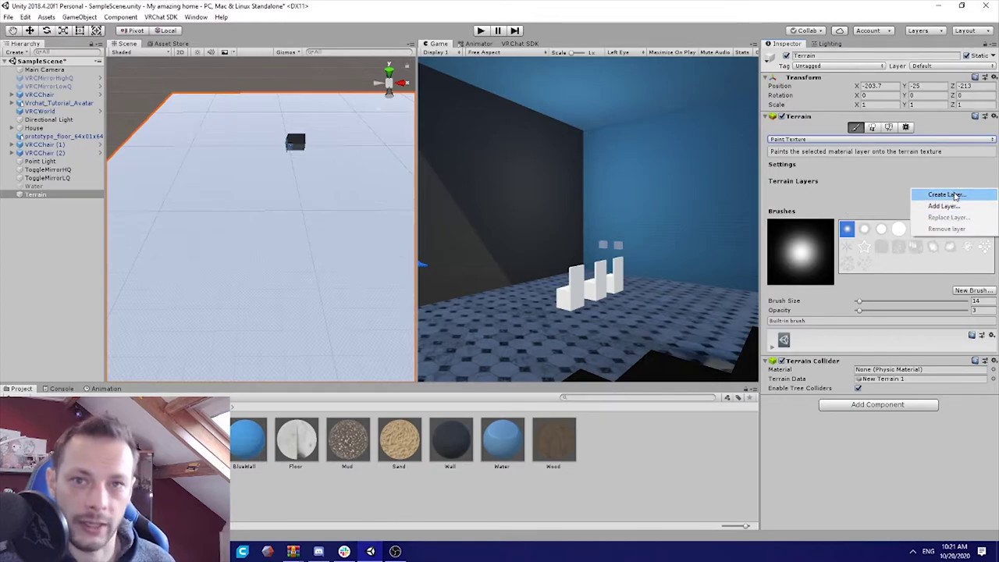
click(946, 195)
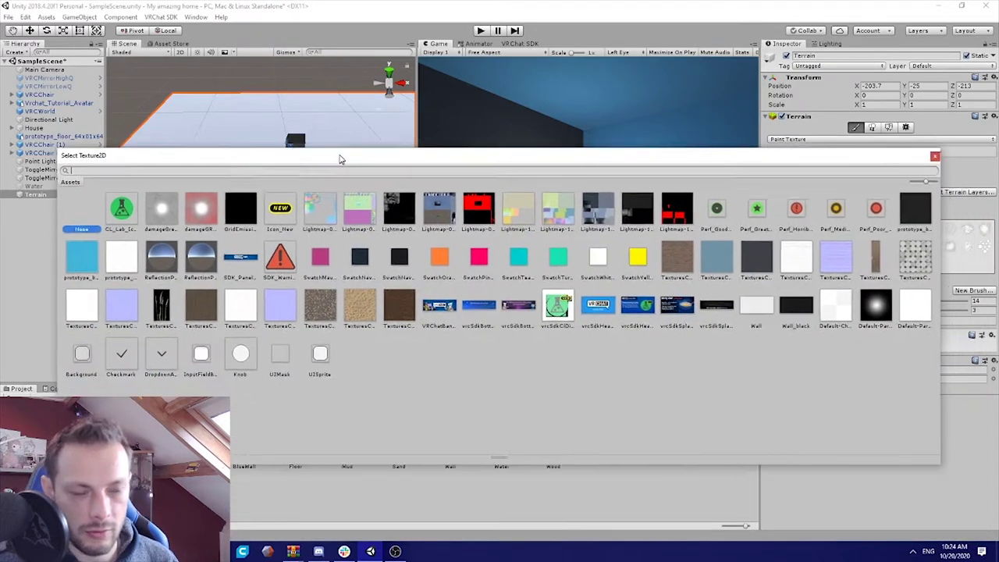
drag(340, 159, 320, 148)
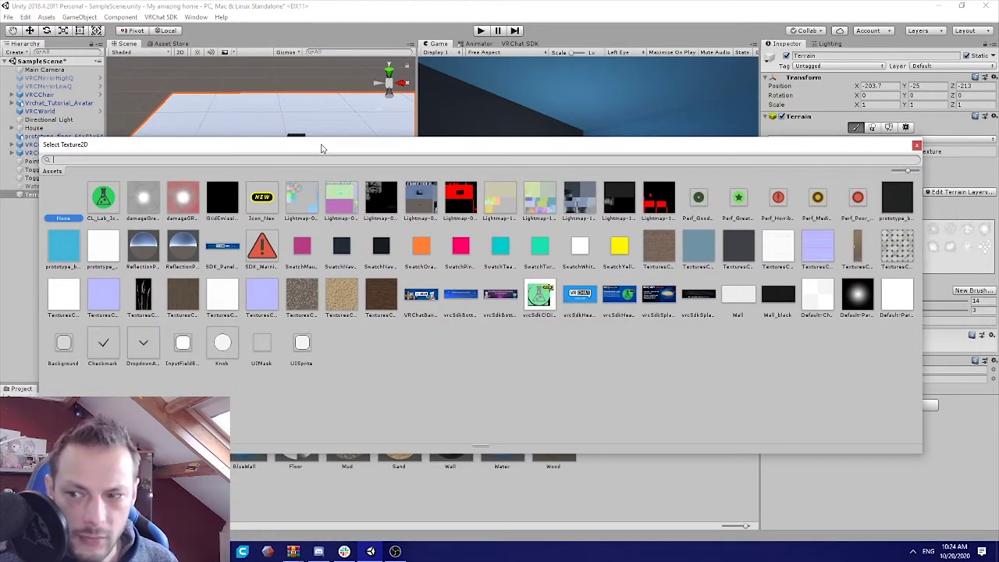
drag(123, 150, 123, 127)
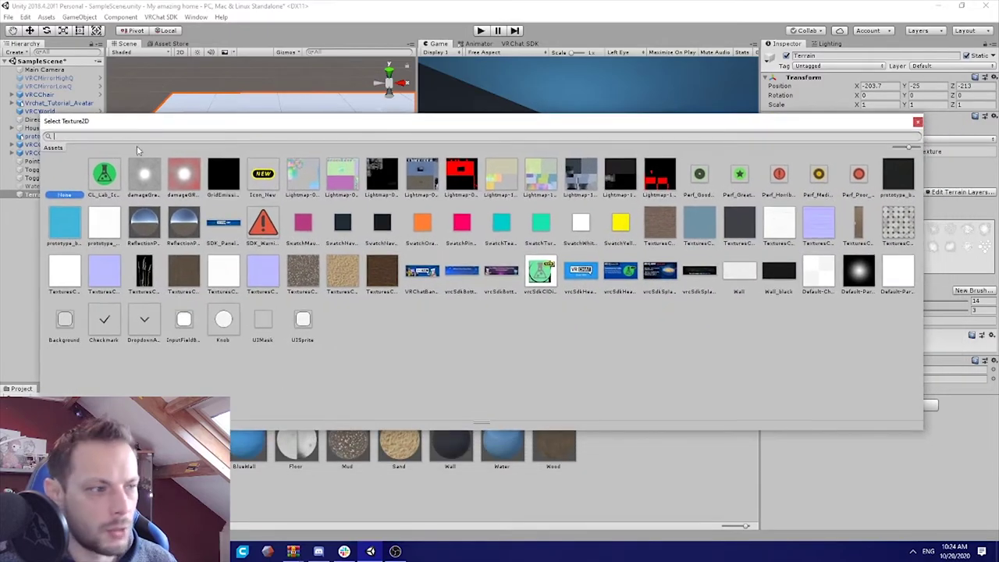
click(303, 274)
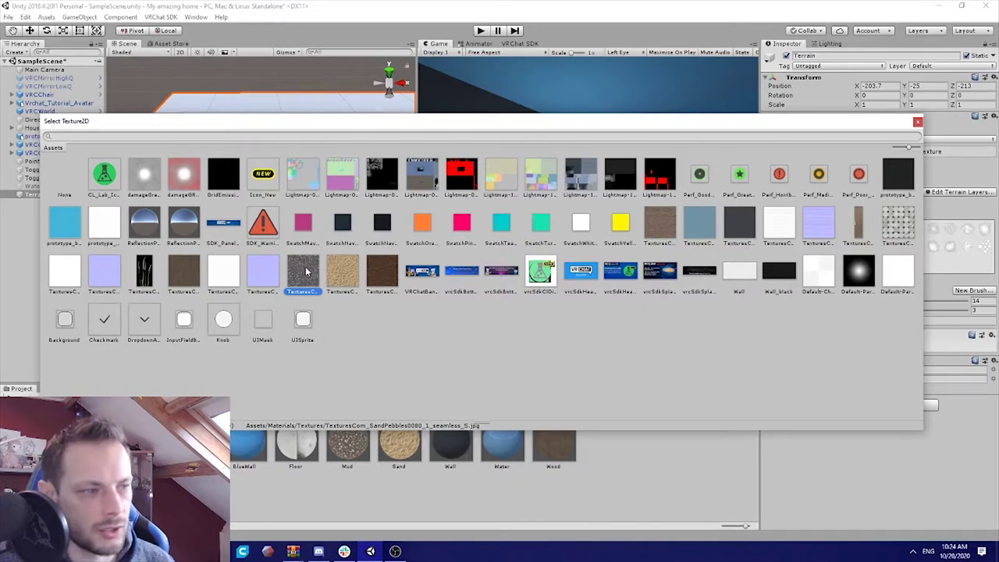
click(345, 278)
double_click(358, 278)
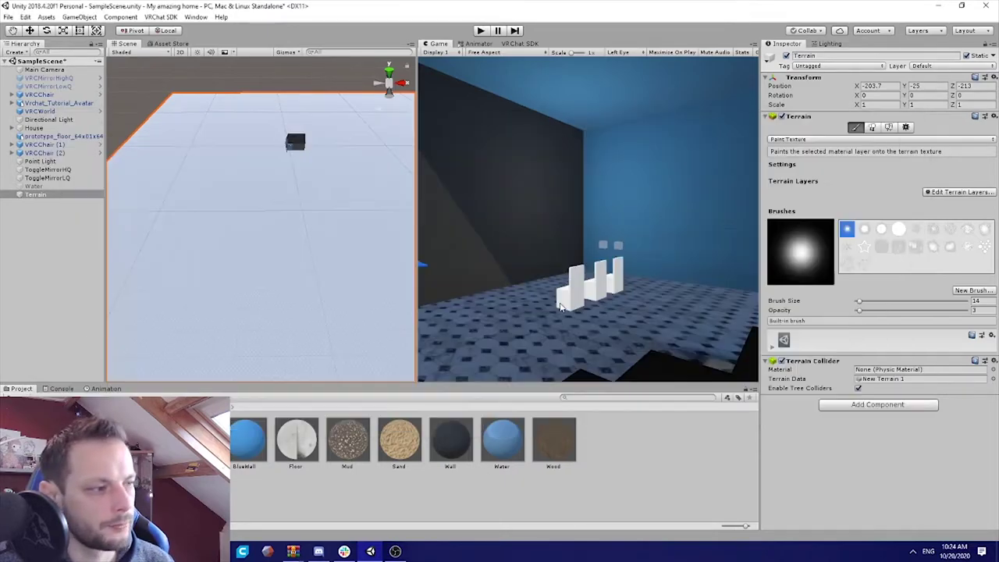
Create a second terrain layer from the brown pebble texture
click(933, 258)
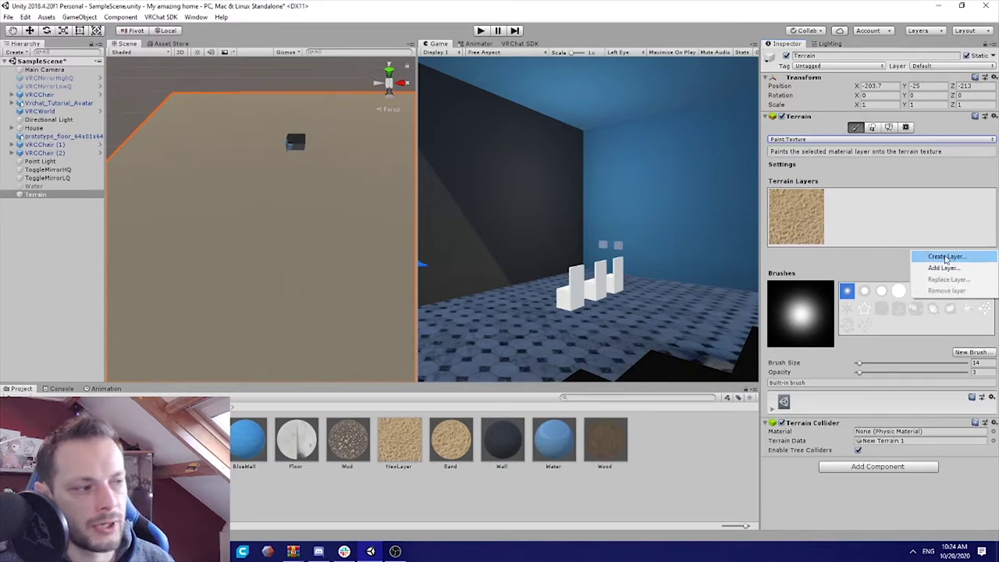
click(947, 257)
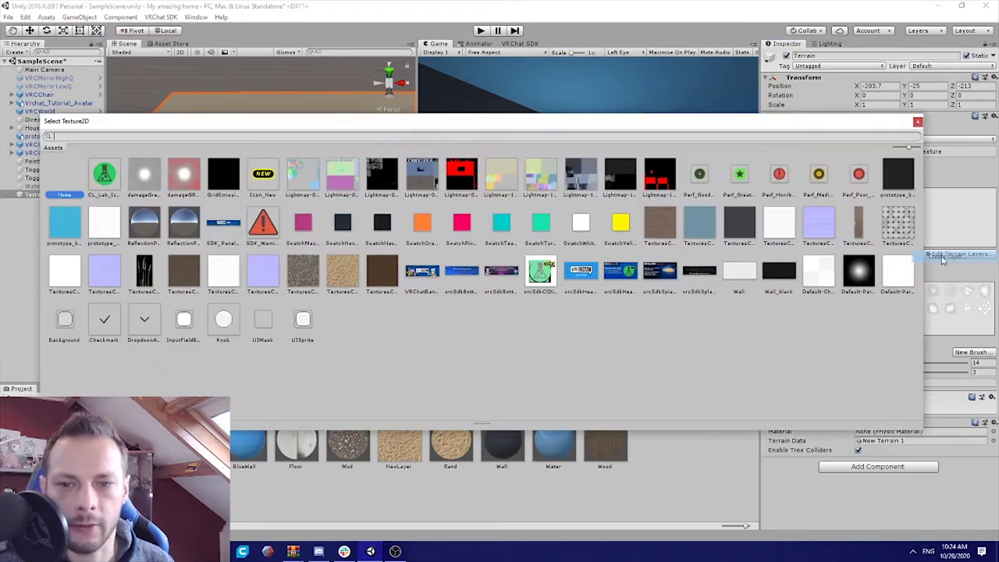
click(304, 272)
double_click(313, 266)
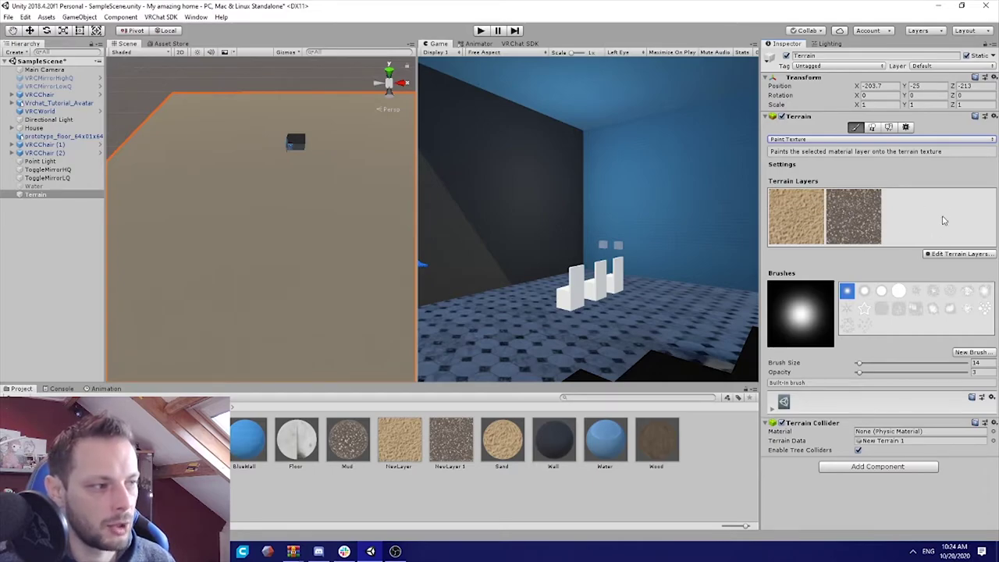
Select the sand terrain layer and expand its texture and tiling settings
mouse_move(266, 223)
right_down()
mouse_move(227, 245)
mouse_move(169, 248)
mouse_move(228, 259)
mouse_move(245, 220)
mouse_move(284, 205)
mouse_move(219, 243)
mouse_move(304, 300)
mouse_move(309, 294)
mouse_move(346, 104)
mouse_move(316, 74)
mouse_move(369, 295)
mouse_move(385, 299)
mouse_move(377, 288)
right_up()
key(w)
key(s)
key(w)
key(w)
key(s)
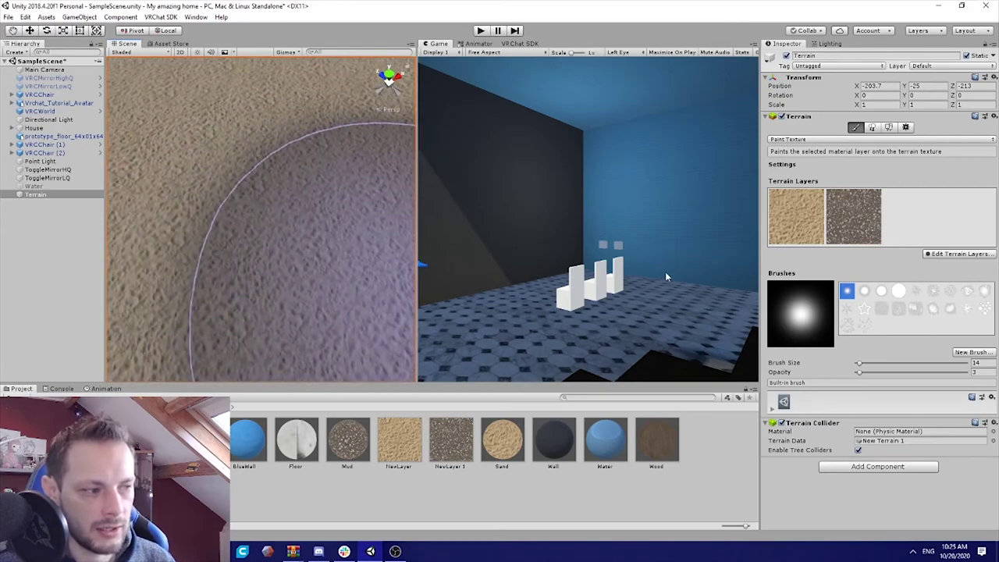
click(797, 214)
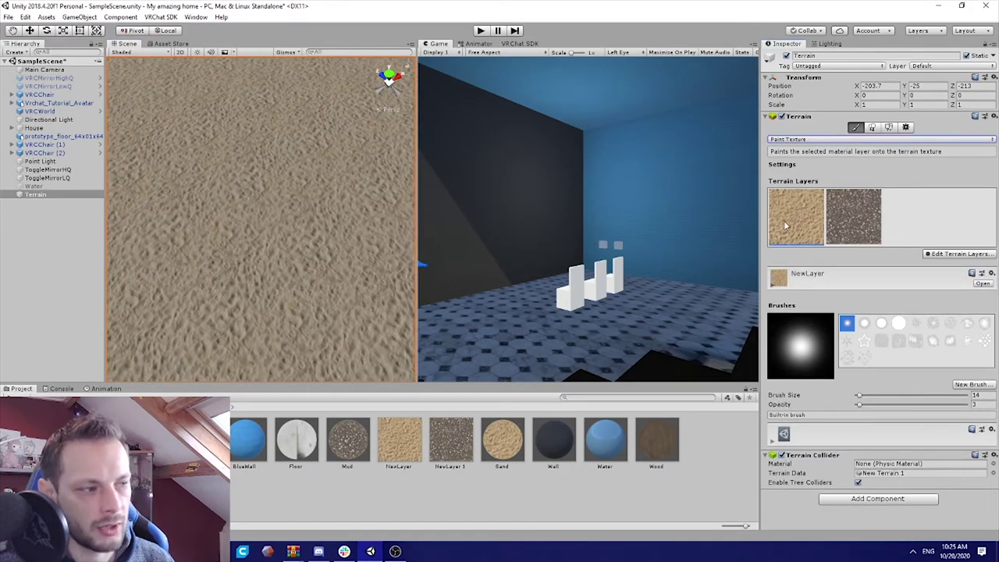
click(773, 287)
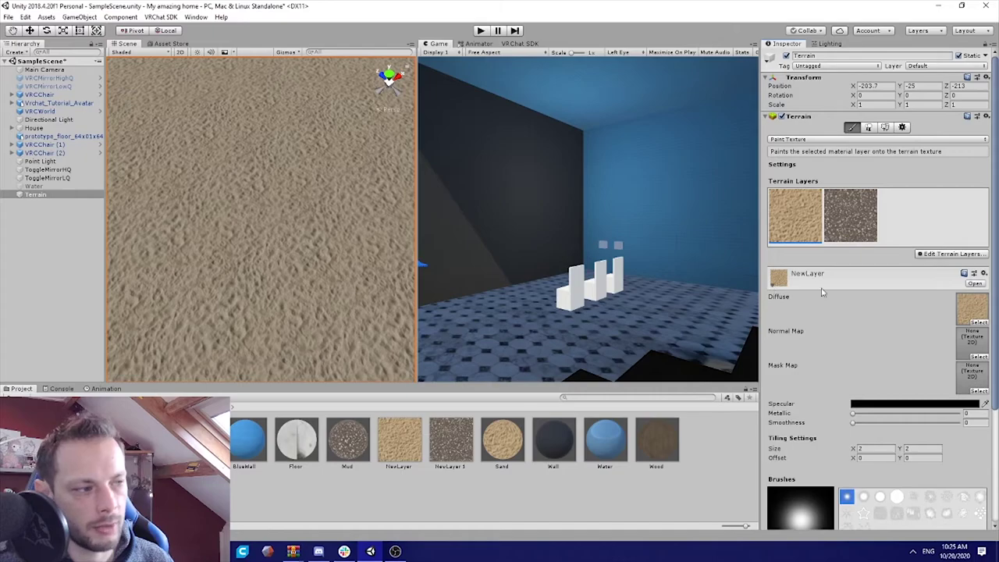
scroll(826, 330, down, 2)
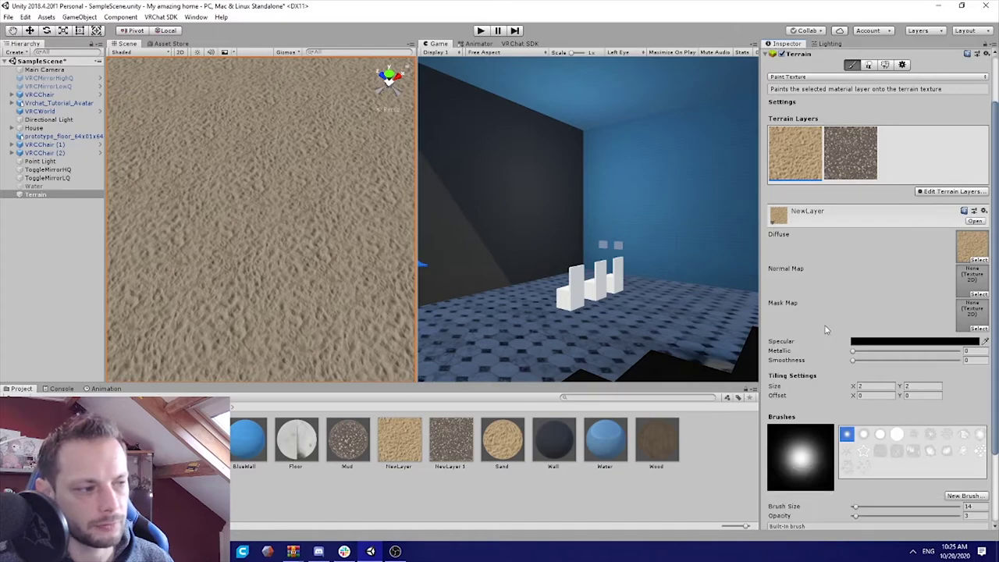
Try a tiling size of 1 by 1 on the sand layer
click(873, 387)
text(1)
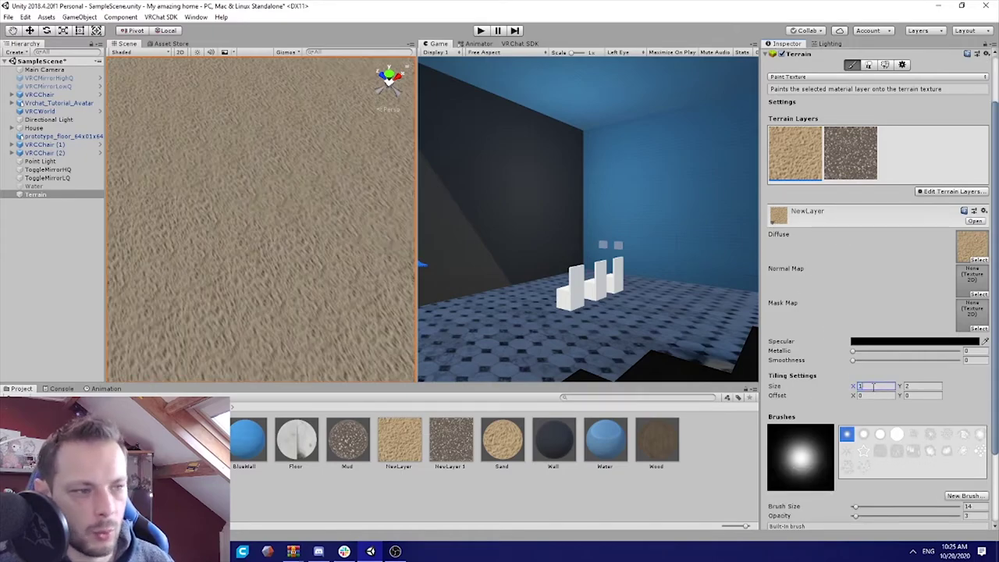
key(Tab)
text(1)
Set the sand layer's tiling size to 10 in both X and Y
click(874, 388)
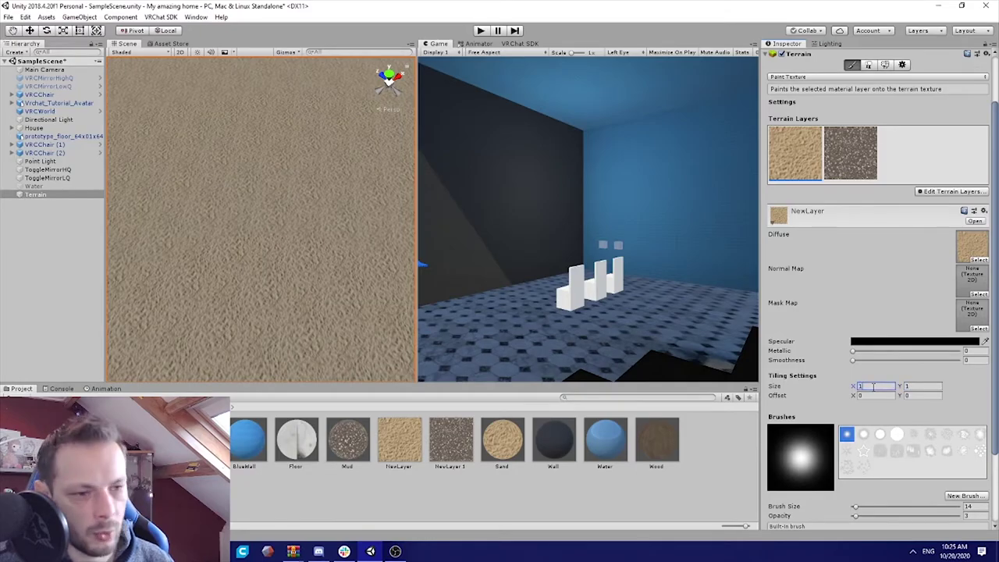
text(10)
key(Tab)
text(10)
scroll(308, 235, down, 10)
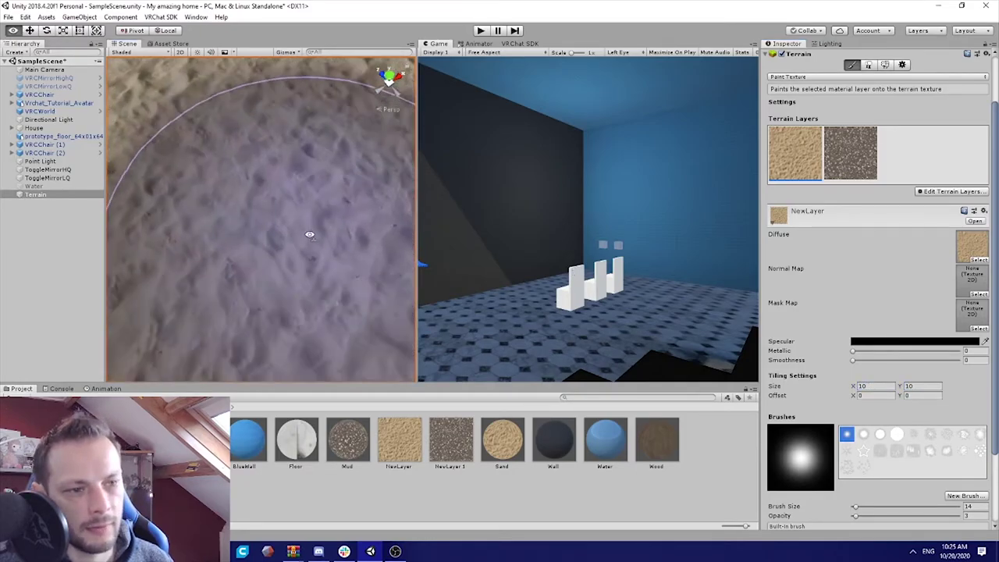
key(w)
mouse_move(295, 212)
right_down()
mouse_move(314, 234)
mouse_move(339, 227)
mouse_move(303, 228)
mouse_move(225, 202)
right_up()
key(s)
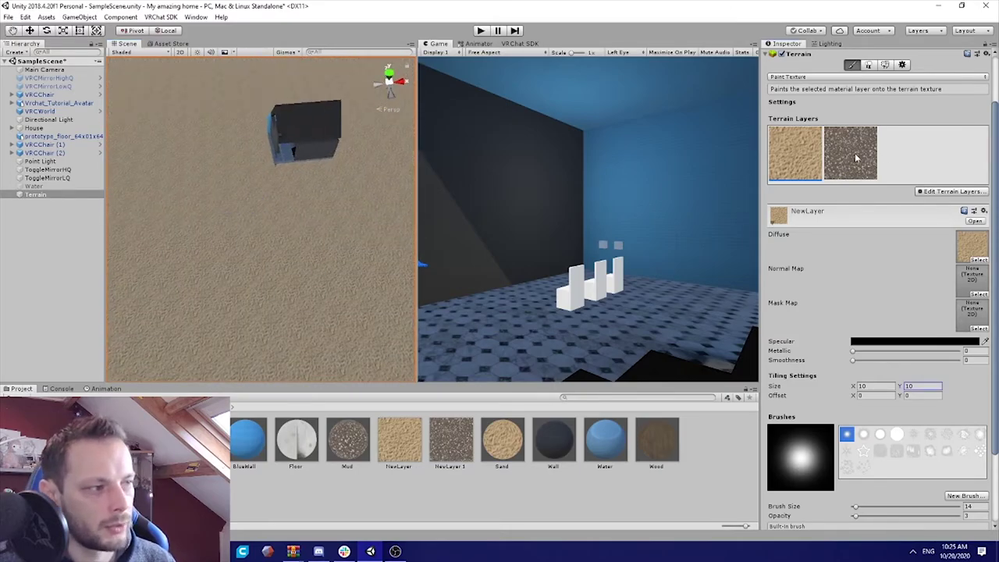
Select the pebble layer and set its tiling size to 10 in both X and Y
click(841, 169)
click(875, 386)
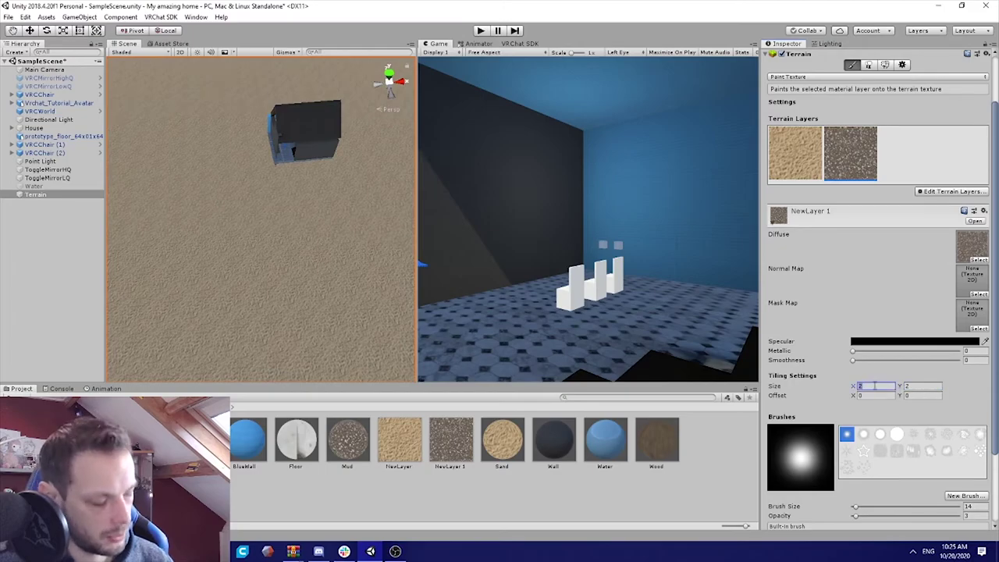
text(10)
key(Tab)
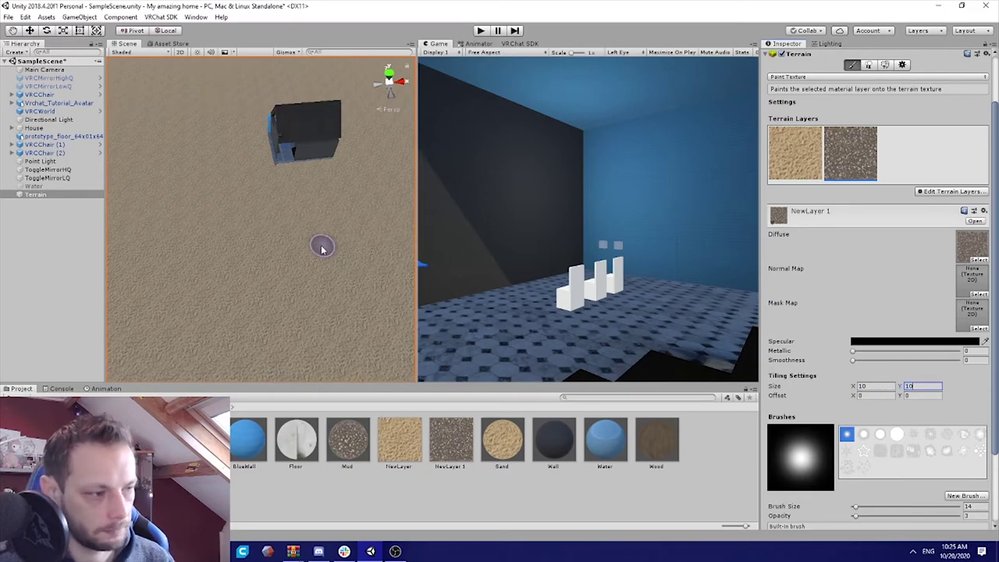
mouse_move(348, 231)
right_down()
mouse_move(359, 227)
mouse_move(339, 261)
mouse_move(338, 233)
right_up()
alt+drag(338, 232, 418, 199)
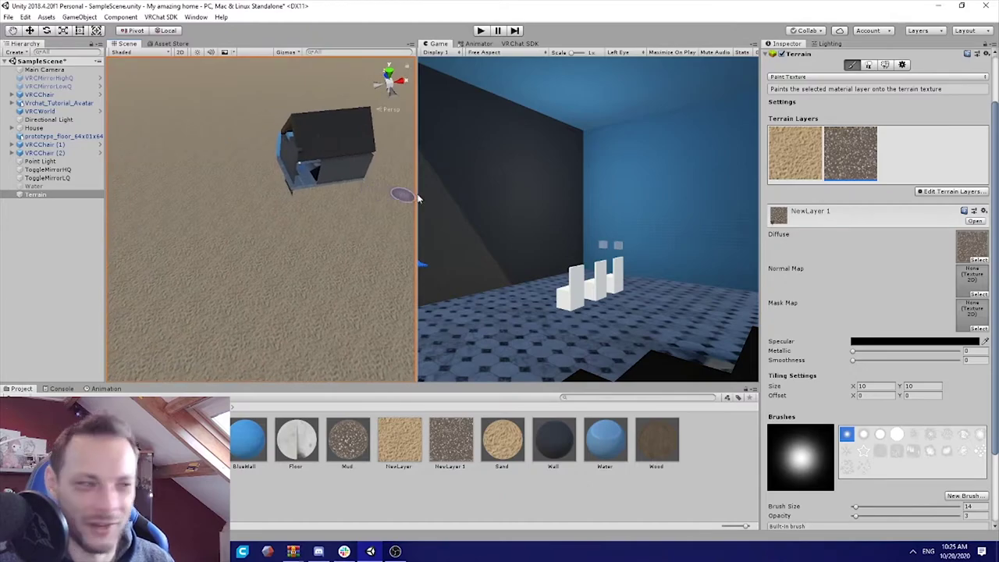
alt+drag(331, 207, 234, 221)
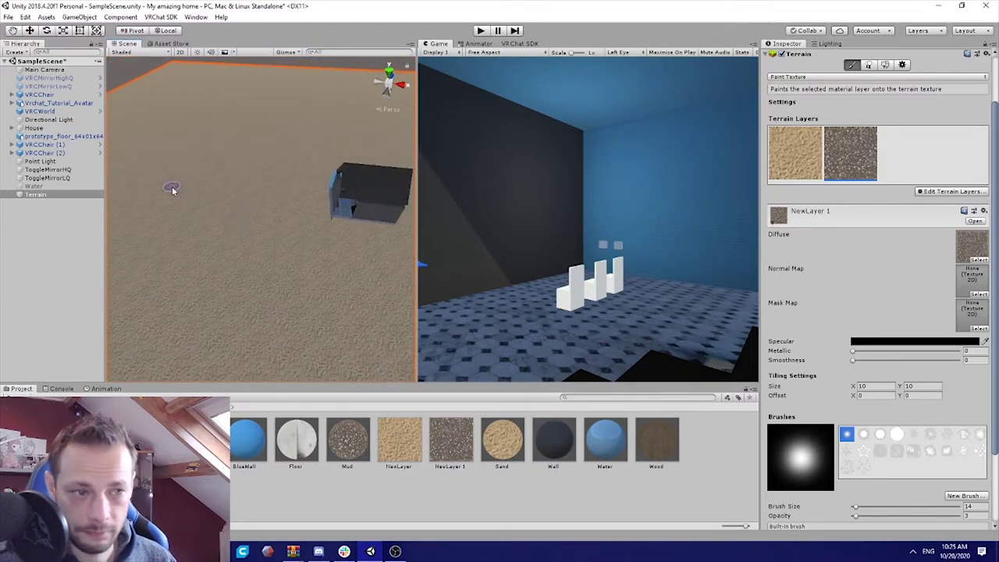
Switch the terrain tool to Raise or Lower Terrain and widen the Scene view
click(803, 77)
click(784, 77)
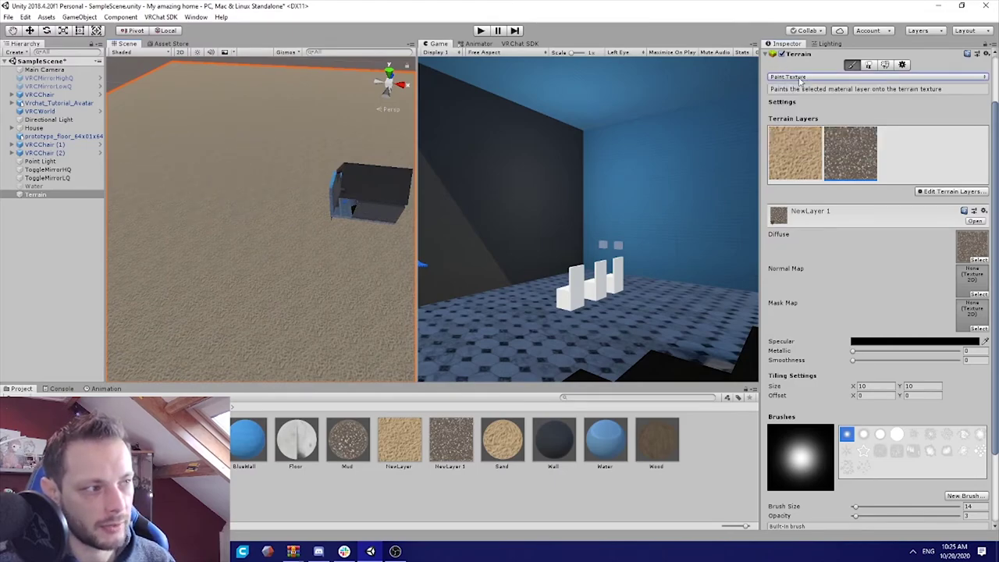
scroll(786, 109, up, 3)
click(788, 140)
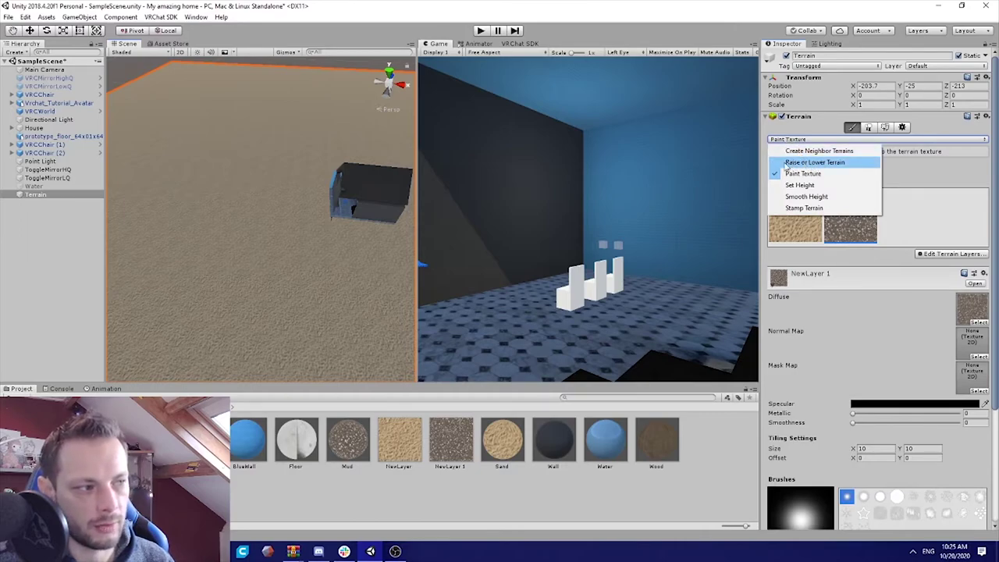
click(845, 163)
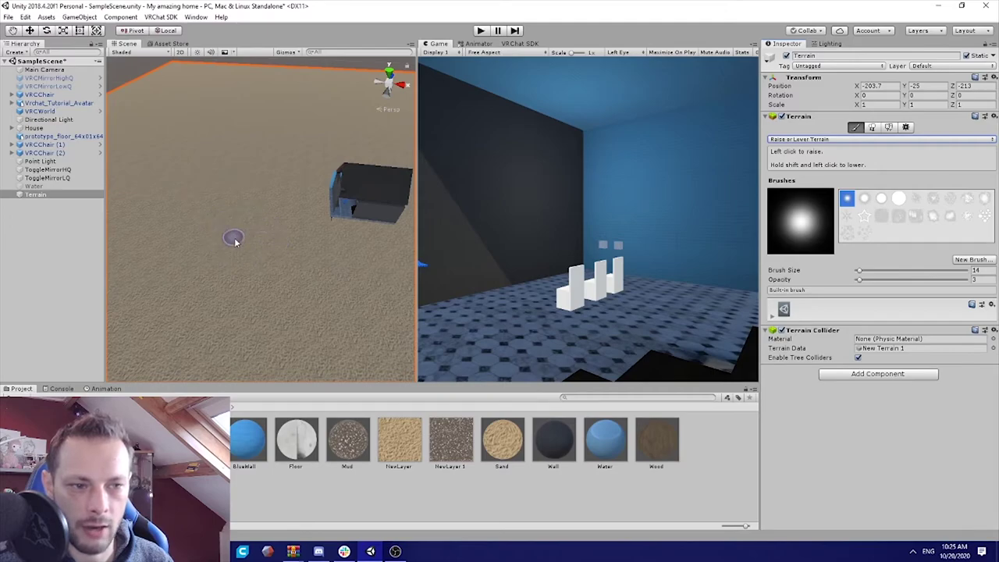
drag(418, 207, 653, 207)
mouse_move(439, 232)
right_down()
mouse_move(523, 183)
mouse_move(499, 217)
mouse_move(596, 218)
right_up()
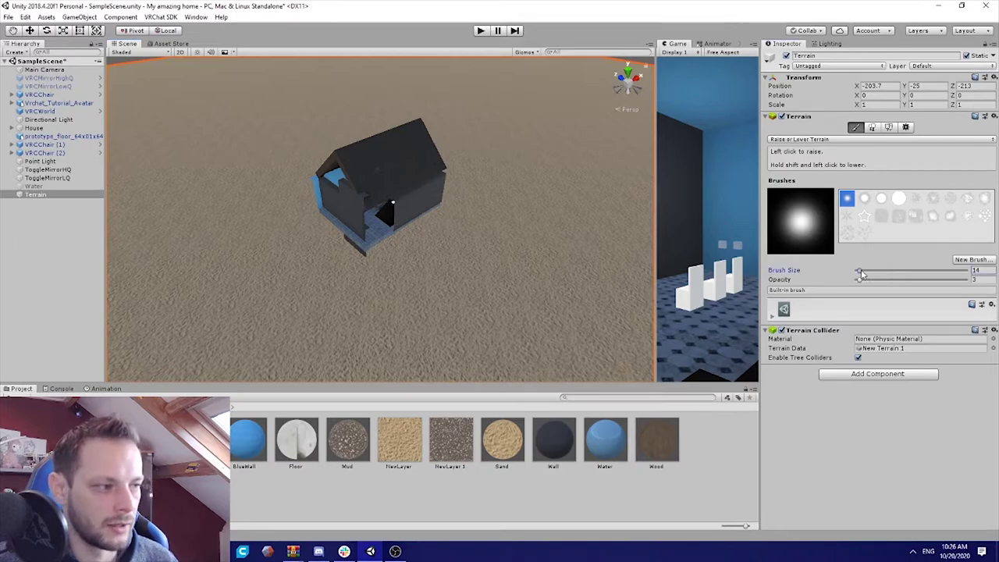
Set the brush size to 312 and raise the terrain into a broad mound around the house
mouse_move(861, 274)
mouse_down()
mouse_move(894, 273)
mouse_move(882, 274)
mouse_up()
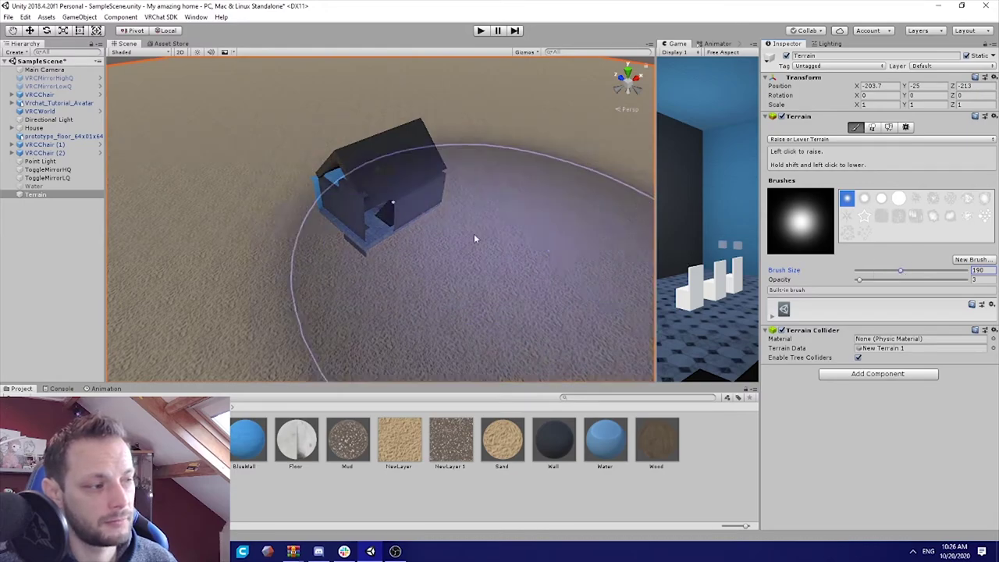
drag(933, 273, 929, 273)
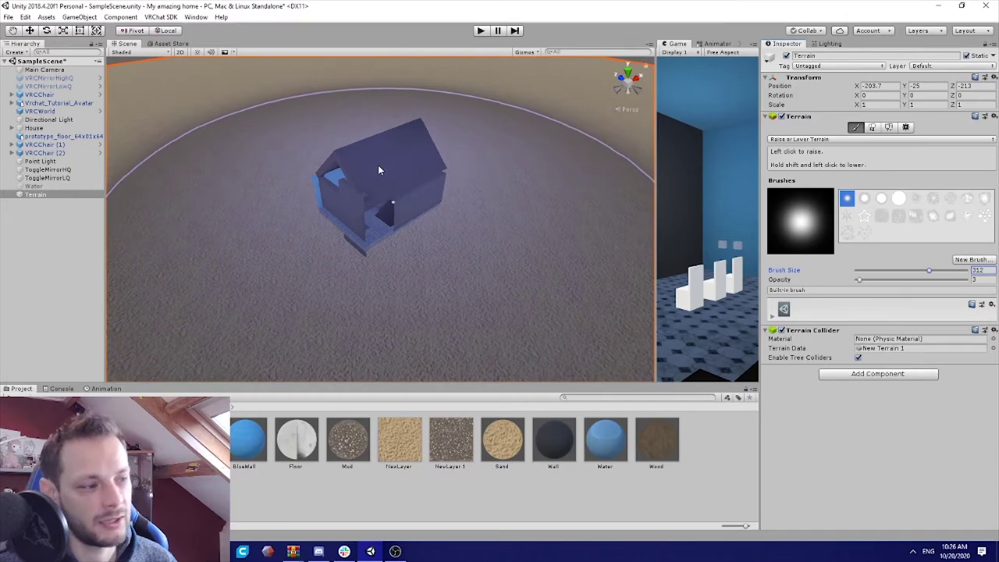
mouse_move(378, 165)
alt+mouse_down()
mouse_move(413, 156)
mouse_move(417, 184)
alt+mouse_up()
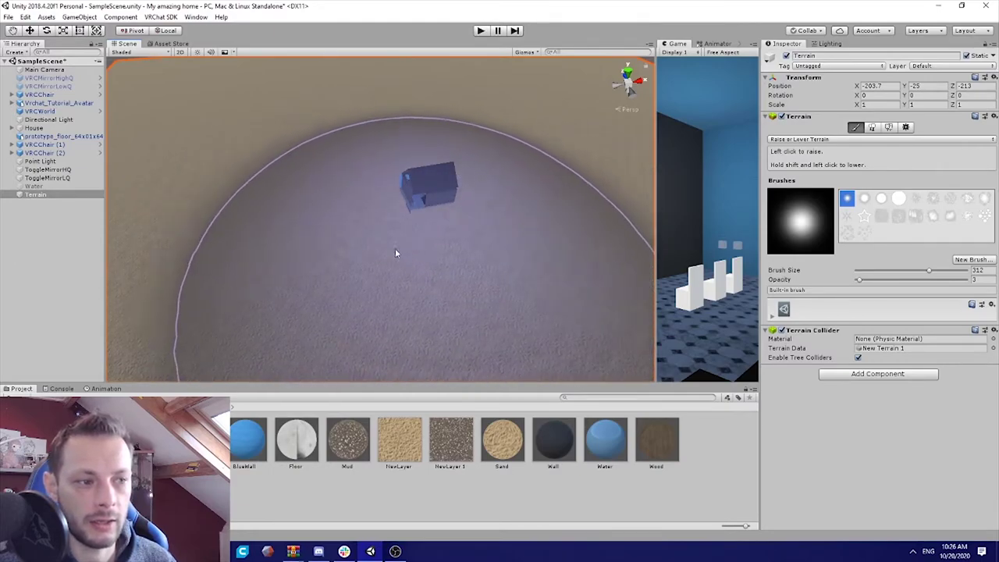
mouse_move(419, 219)
right_down()
mouse_move(299, 196)
mouse_move(343, 200)
mouse_move(538, 138)
mouse_move(310, 143)
mouse_move(581, 155)
mouse_move(538, 122)
mouse_move(406, 140)
mouse_move(258, 138)
mouse_move(360, 135)
mouse_move(346, 138)
mouse_move(401, 207)
mouse_move(392, 199)
right_up()
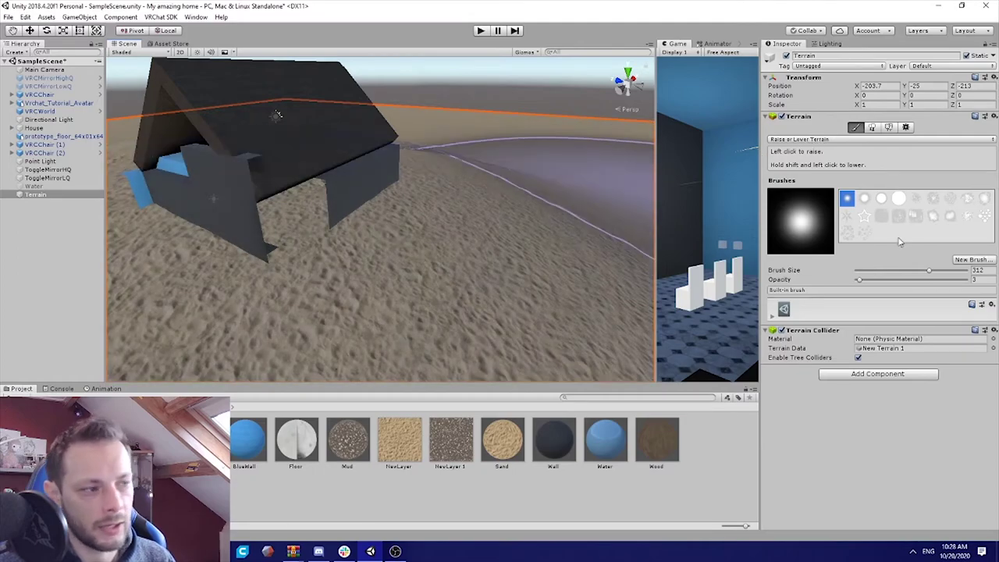
Reduce the brush size to 94 and lower the terrain beneath the house to uncover its floor
drag(913, 270, 892, 270)
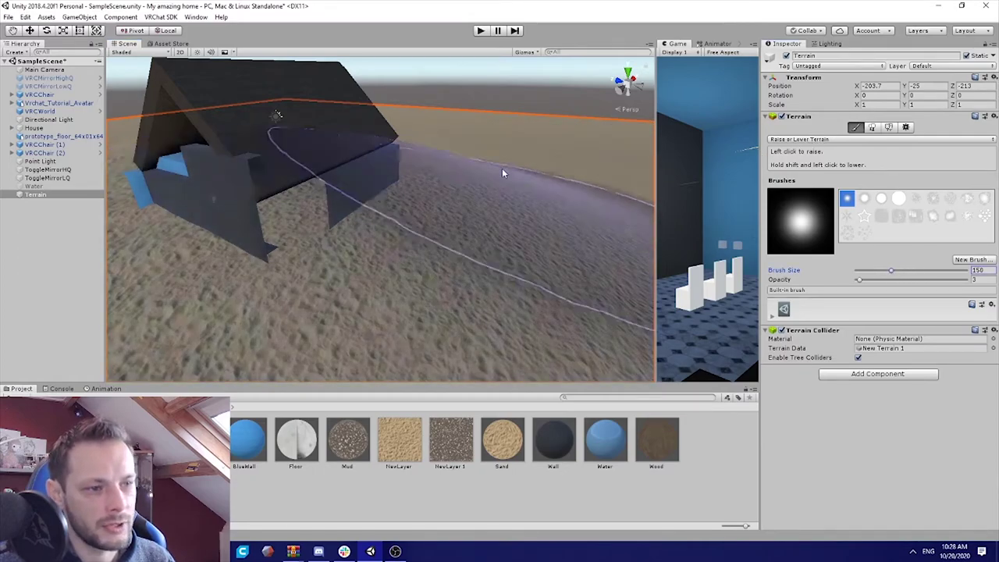
scroll(502, 168, down, 3)
right_drag(502, 167, 420, 205)
scroll(420, 205, down, 4)
drag(888, 271, 876, 273)
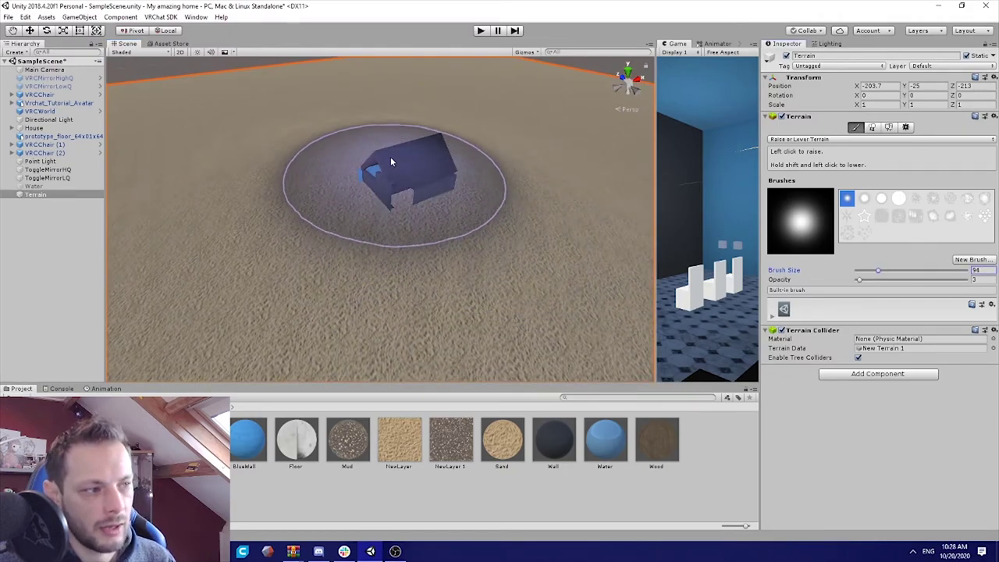
mouse_move(391, 161)
mouse_down()
mouse_move(395, 173)
mouse_move(356, 152)
mouse_move(394, 151)
mouse_up()
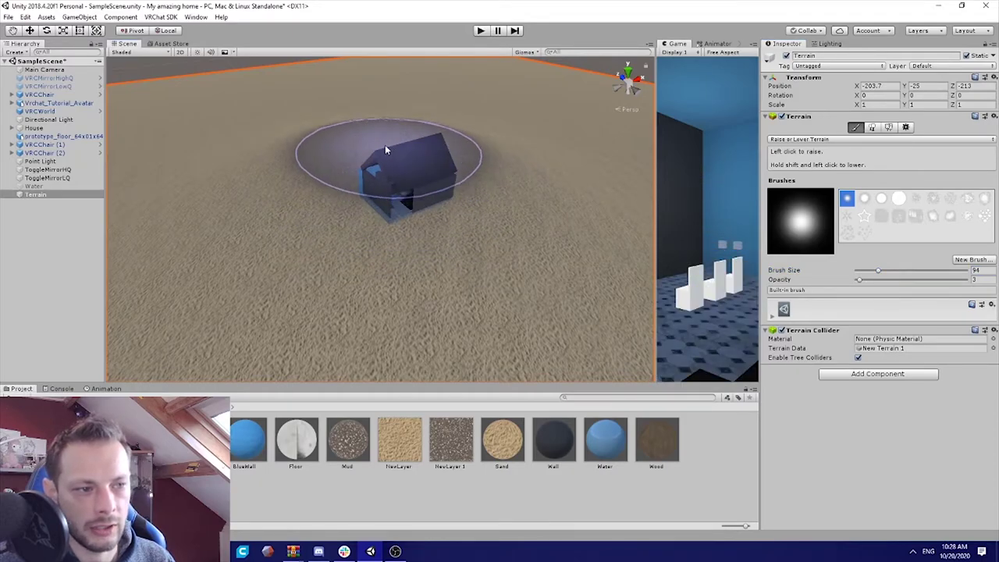
Switch the terrain tool to Set Height and work over the ground around the house with its brush
mouse_move(398, 194)
right_down()
mouse_move(517, 208)
mouse_move(489, 140)
mouse_move(136, 133)
mouse_move(918, 136)
mouse_move(872, 127)
mouse_move(680, 144)
mouse_move(317, 130)
mouse_move(375, 152)
right_up()
key(w)
key(d)
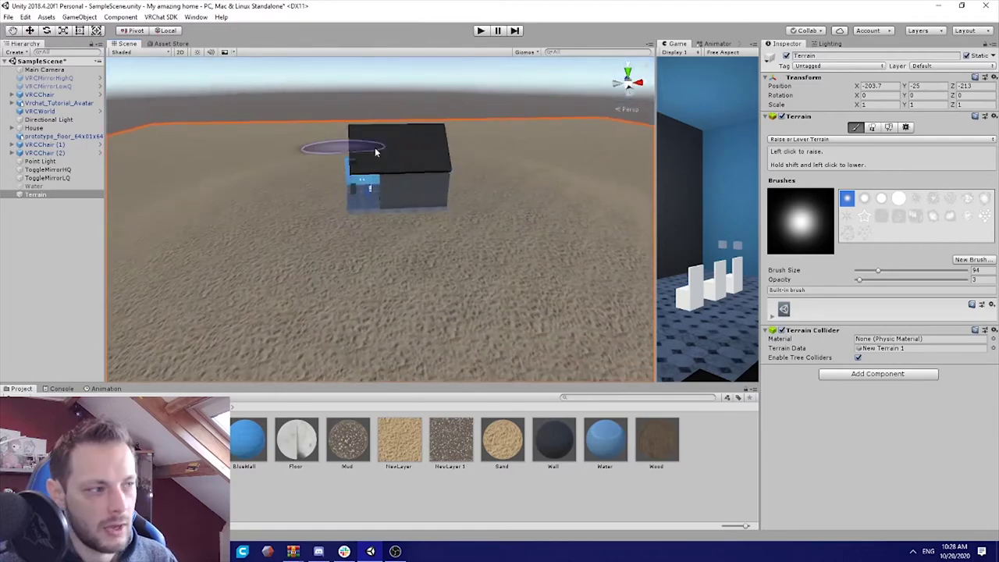
click(791, 140)
click(800, 185)
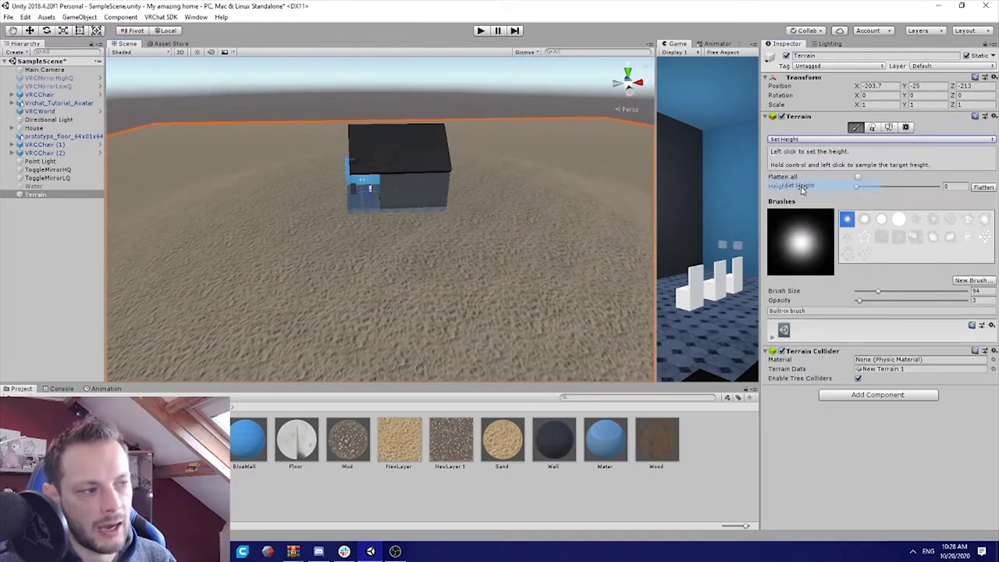
right_drag(444, 198, 339, 213)
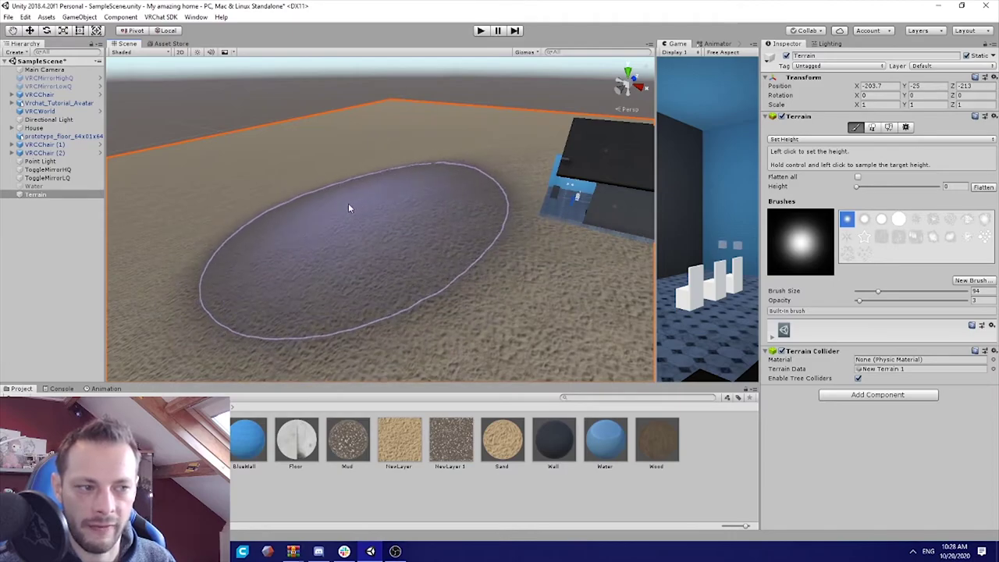
mouse_move(457, 197)
right_down()
mouse_move(486, 187)
mouse_move(419, 169)
mouse_move(390, 192)
mouse_move(584, 138)
mouse_move(740, 159)
mouse_move(445, 194)
right_up()
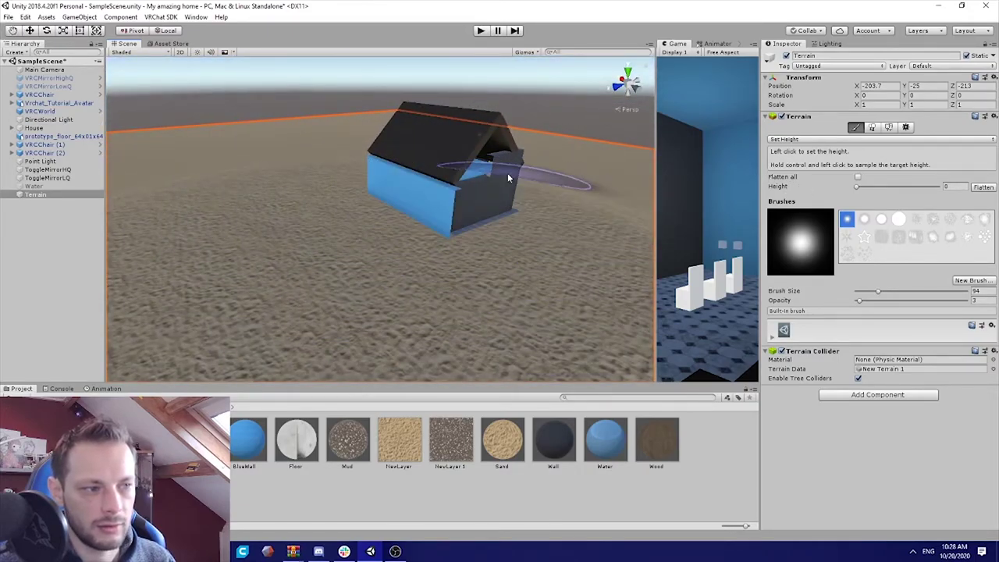
right_drag(507, 173, 379, 197)
key(s)
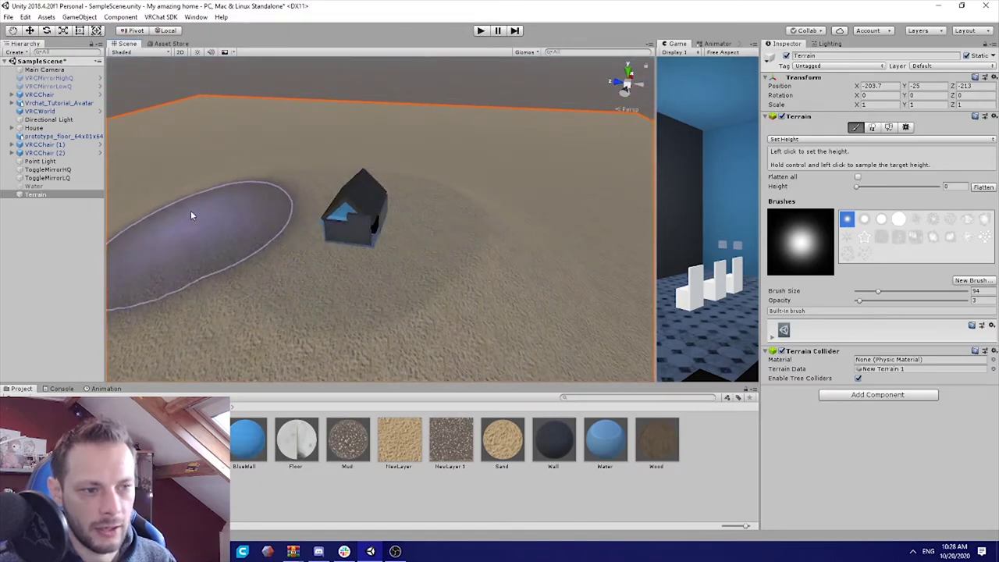
mouse_move(464, 201)
mouse_down()
mouse_move(361, 299)
mouse_move(245, 252)
mouse_move(486, 258)
mouse_move(358, 177)
mouse_up()
mouse_move(358, 176)
right_down()
mouse_move(502, 174)
mouse_move(396, 196)
mouse_move(412, 178)
mouse_move(576, 139)
mouse_move(287, 139)
mouse_move(602, 174)
mouse_move(509, 183)
right_up()
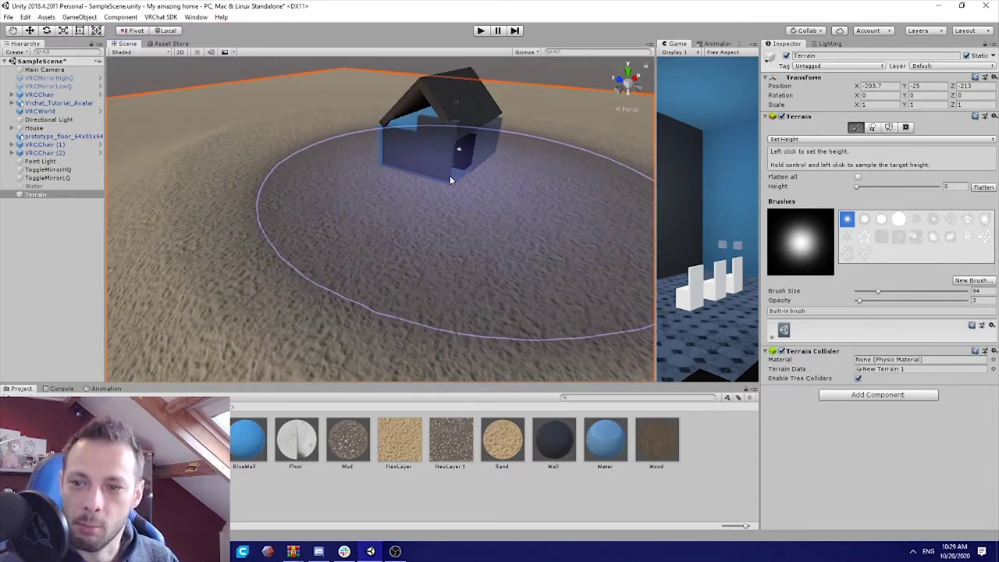
Switch the terrain tool to Paint Texture with the pebble layer NewLayer 1 and set the brush size to 50
click(811, 139)
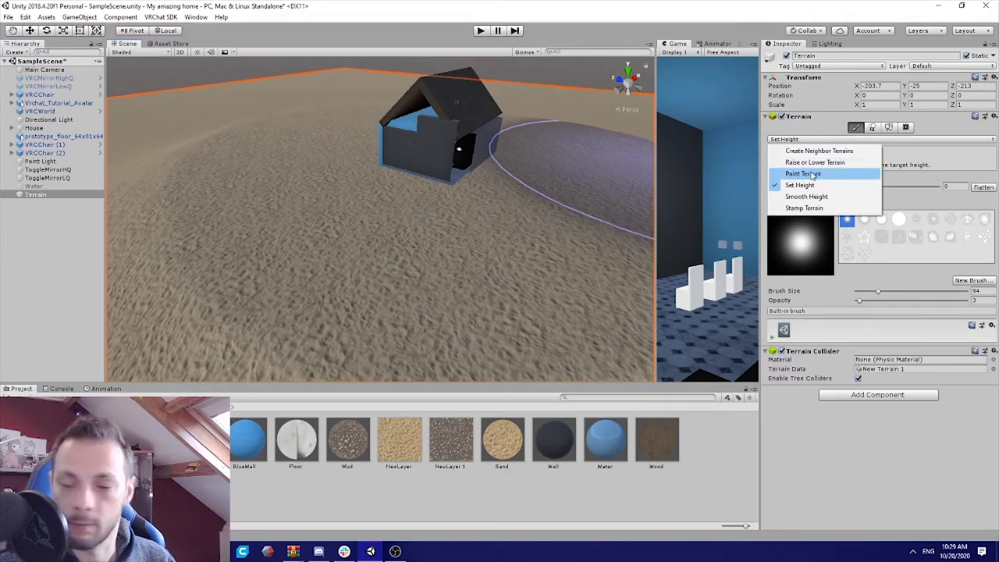
click(829, 173)
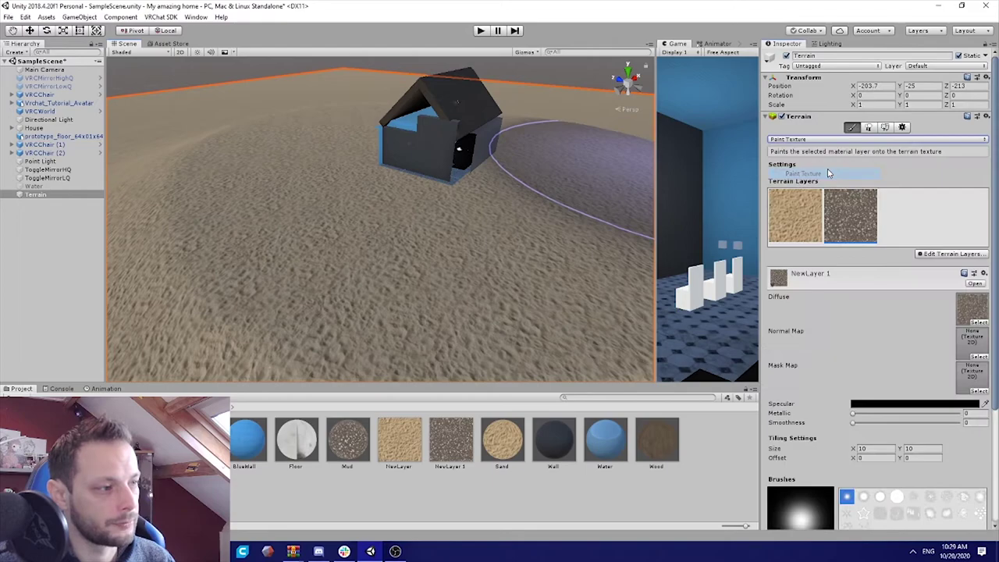
click(854, 214)
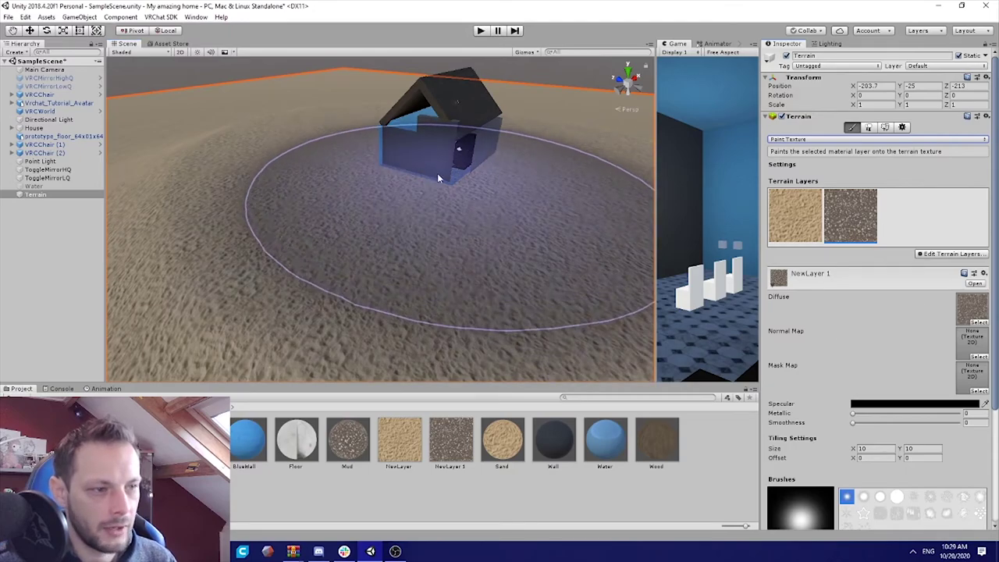
scroll(831, 351, down, 5)
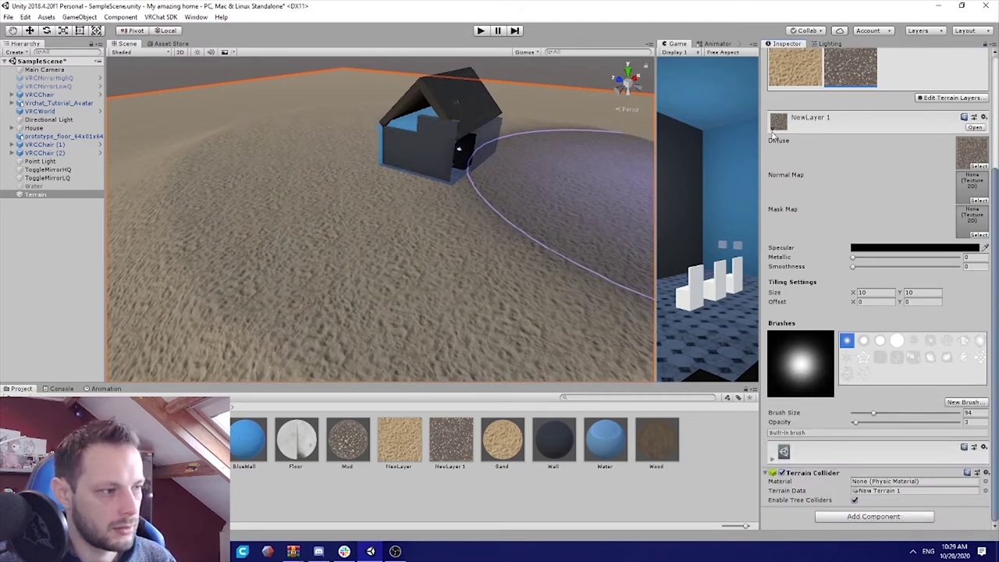
click(774, 135)
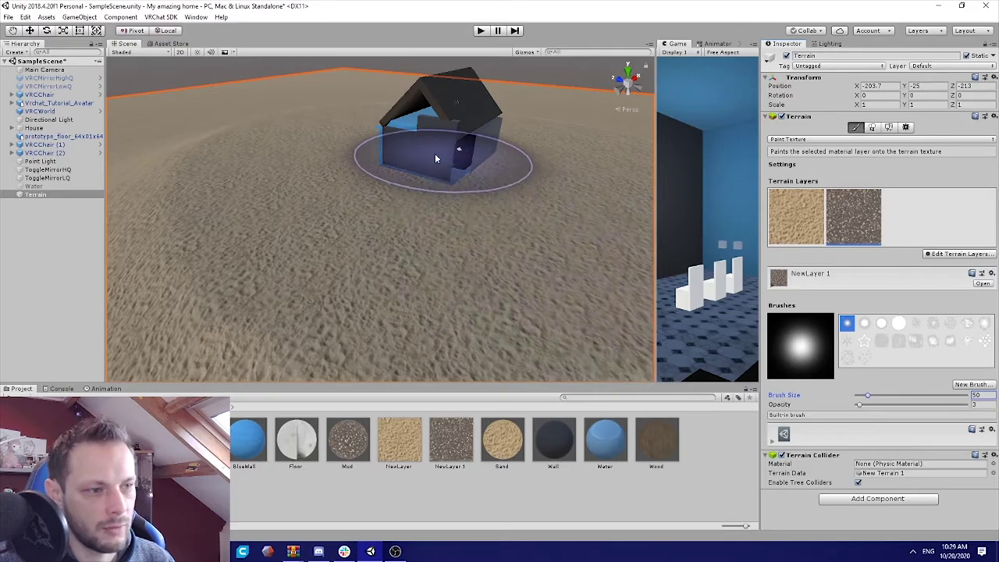
Paint the pebble layer onto the ground all around the house
mouse_move(446, 167)
right_down()
mouse_move(383, 149)
mouse_move(368, 167)
mouse_move(361, 234)
mouse_move(368, 207)
mouse_move(318, 191)
right_up()
mouse_move(318, 191)
mouse_down()
mouse_move(345, 185)
mouse_move(328, 198)
mouse_move(424, 201)
mouse_move(385, 173)
mouse_up()
right_drag(507, 164, 117, 175)
right_drag(320, 176, 951, 157)
key(d)
key(s)
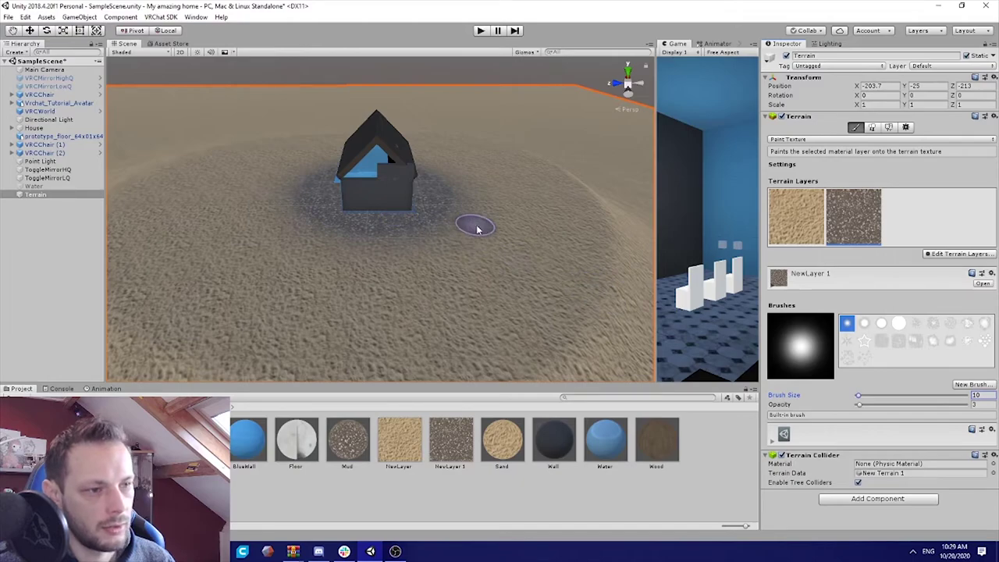
With brush size 10, paint a curving pebble path from the house's doorway, raising the opacity to 12 for its far section
alt+drag(478, 230, 371, 213)
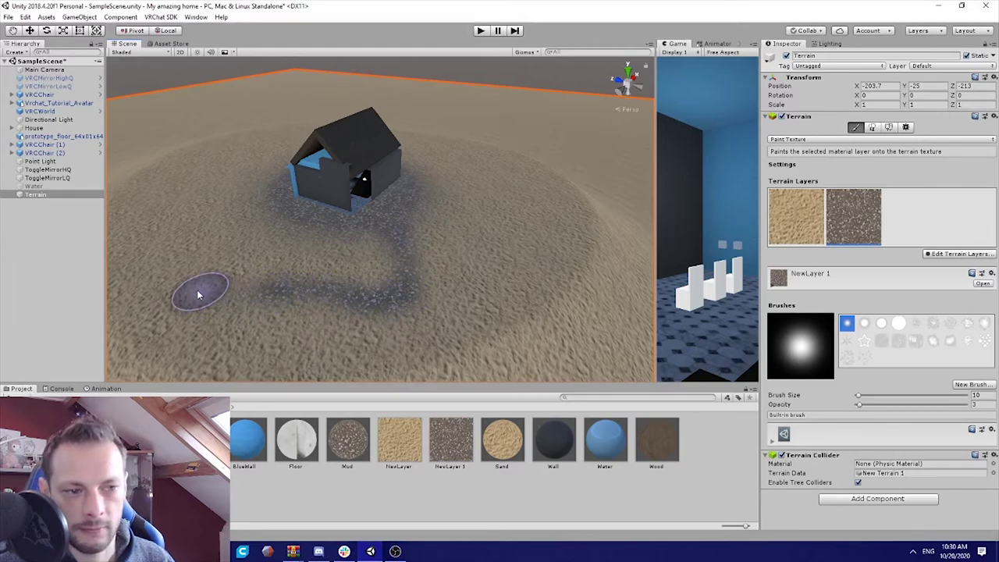
scroll(361, 266, up, 5)
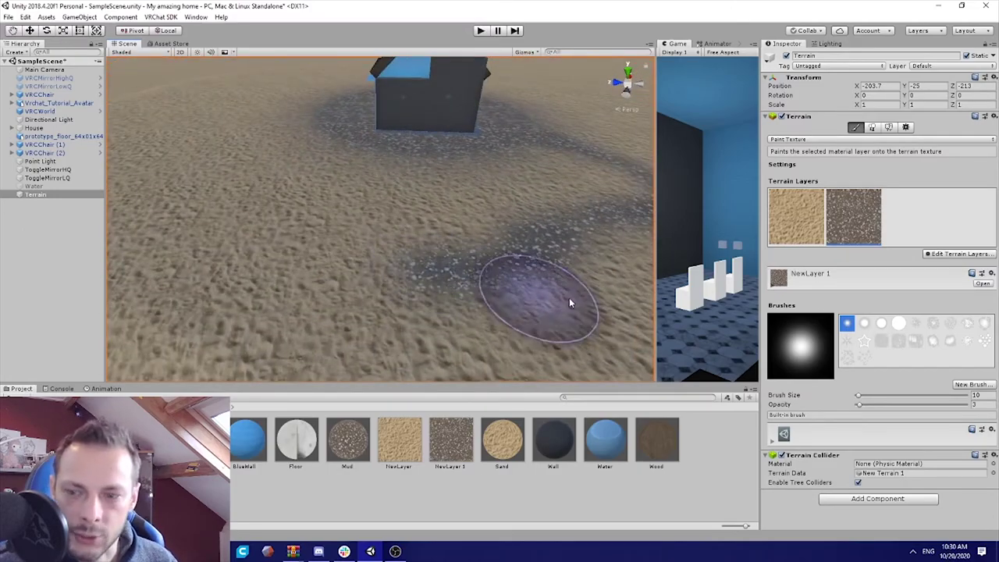
drag(861, 410, 862, 411)
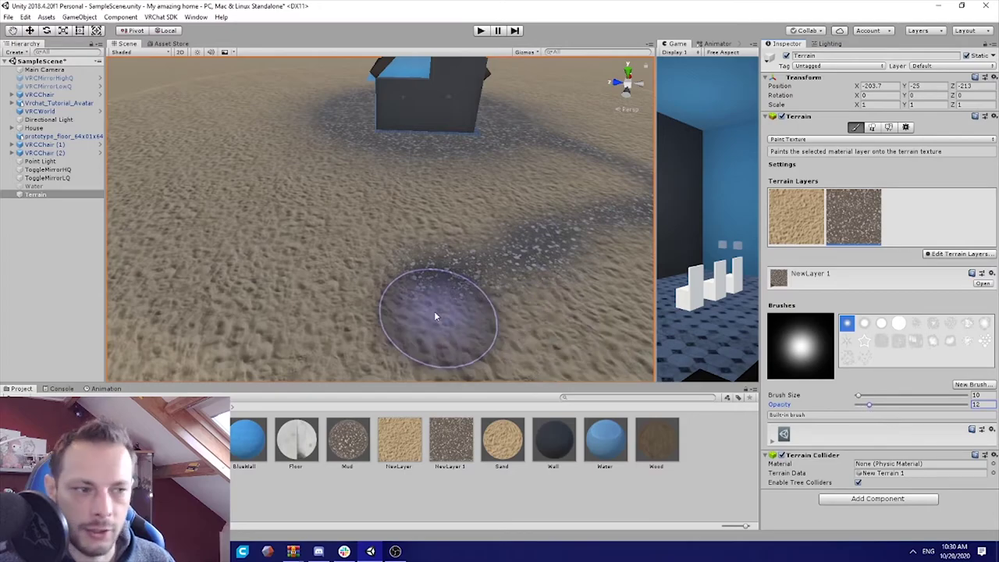
drag(370, 267, 251, 245)
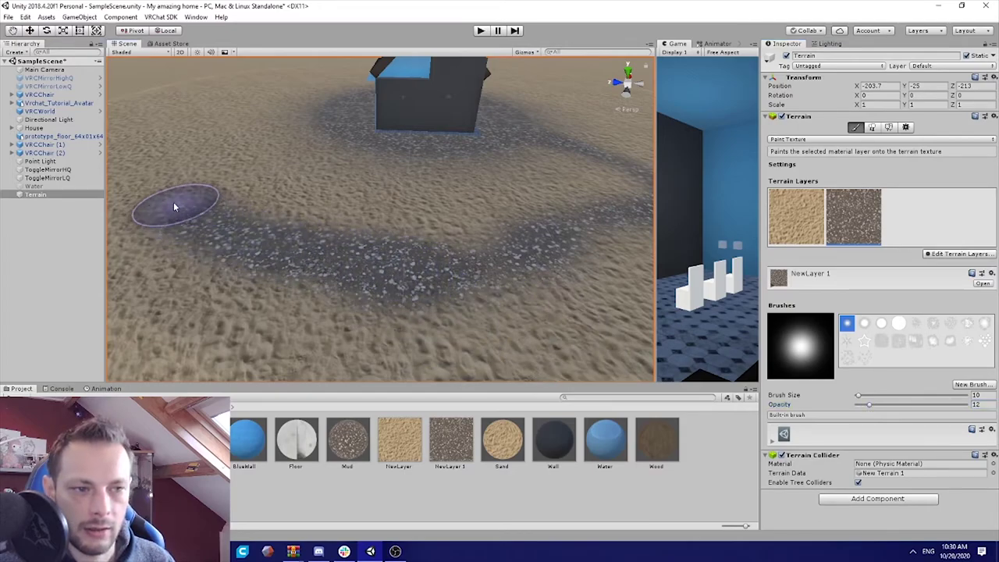
drag(440, 267, 565, 227)
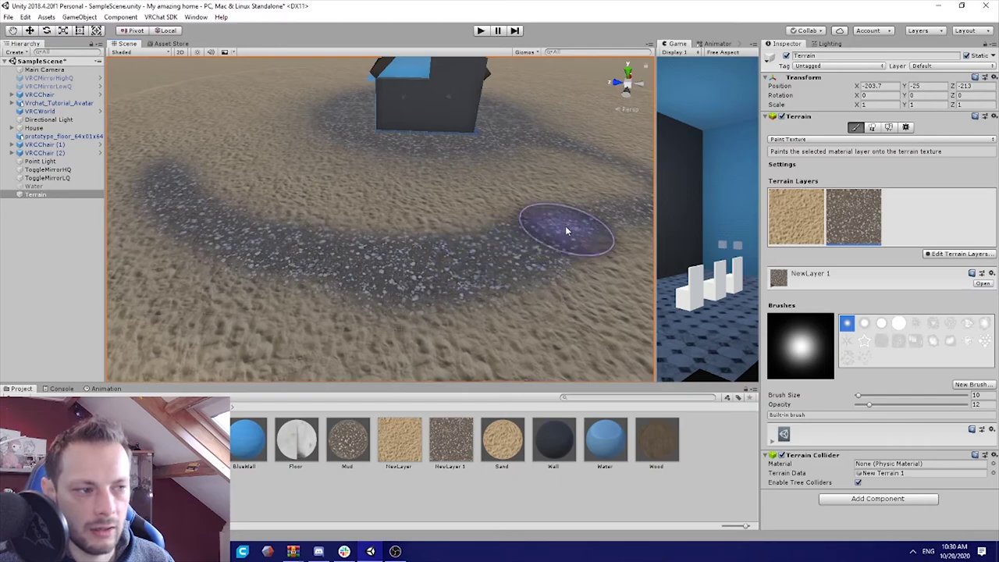
Go over the bend of the path in front of the doorway with more of the pebble layer
mouse_move(581, 223)
right_down()
mouse_move(335, 235)
mouse_move(319, 268)
right_up()
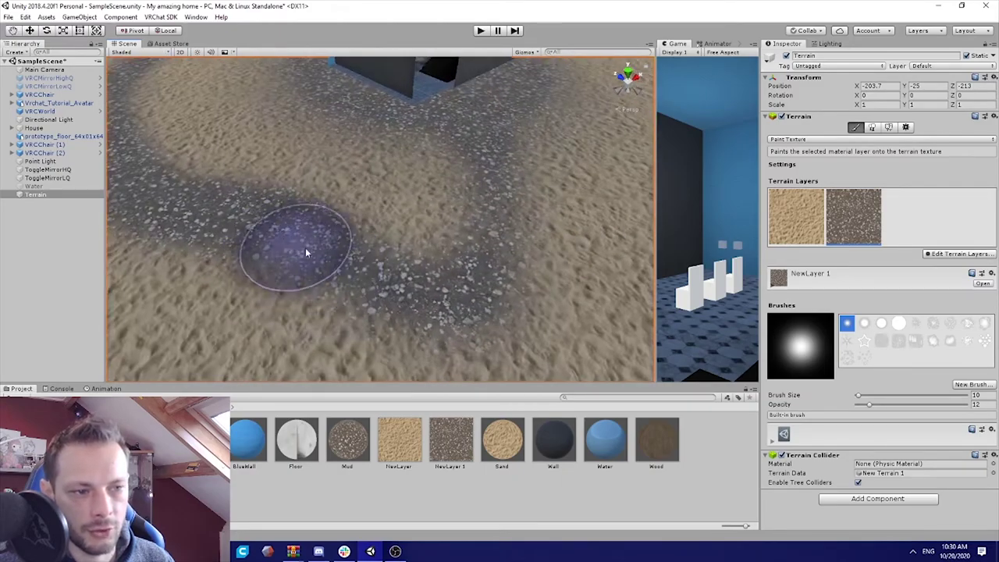
drag(305, 247, 415, 293)
key(w)
mouse_move(566, 279)
right_down()
mouse_move(511, 268)
mouse_move(372, 202)
right_up()
scroll(383, 219, down, 10)
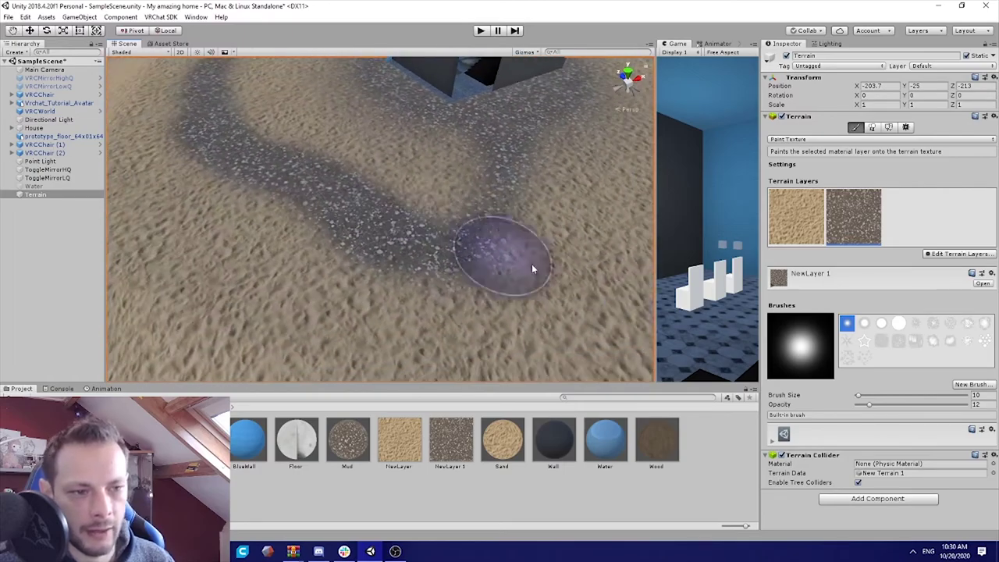
mouse_move(521, 239)
right_down()
mouse_move(335, 149)
mouse_move(347, 144)
right_up()
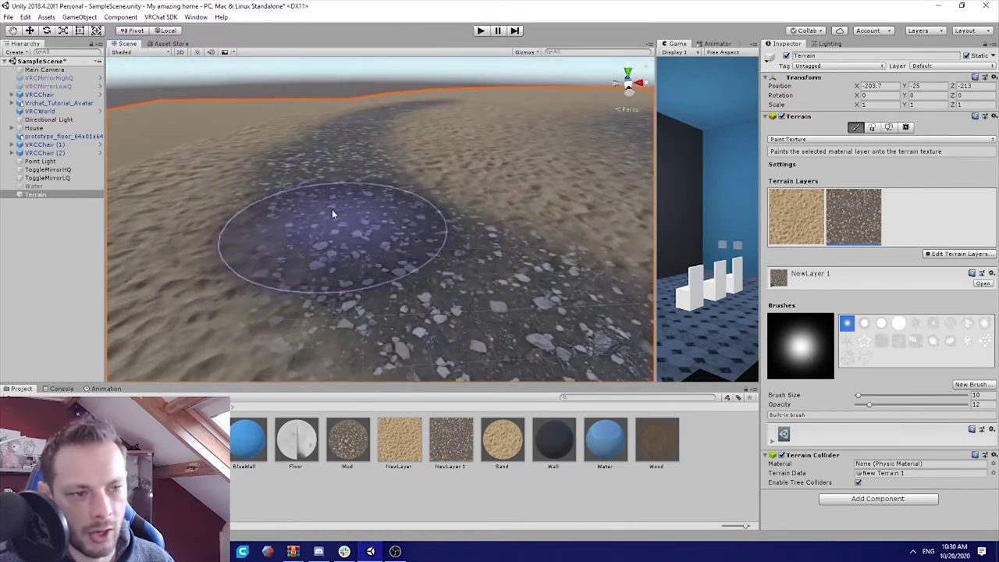
Extend the pebble path around the side of the house to close the loop at its blue wall
right_drag(437, 219, 825, 250)
scroll(425, 264, down, 10)
mouse_move(516, 206)
mouse_down()
mouse_move(341, 217)
mouse_move(357, 179)
mouse_up()
mouse_move(357, 179)
right_down()
mouse_move(457, 138)
mouse_move(338, 248)
right_up()
mouse_move(337, 249)
mouse_down()
mouse_move(279, 272)
mouse_move(268, 153)
mouse_move(223, 229)
mouse_move(357, 224)
mouse_up()
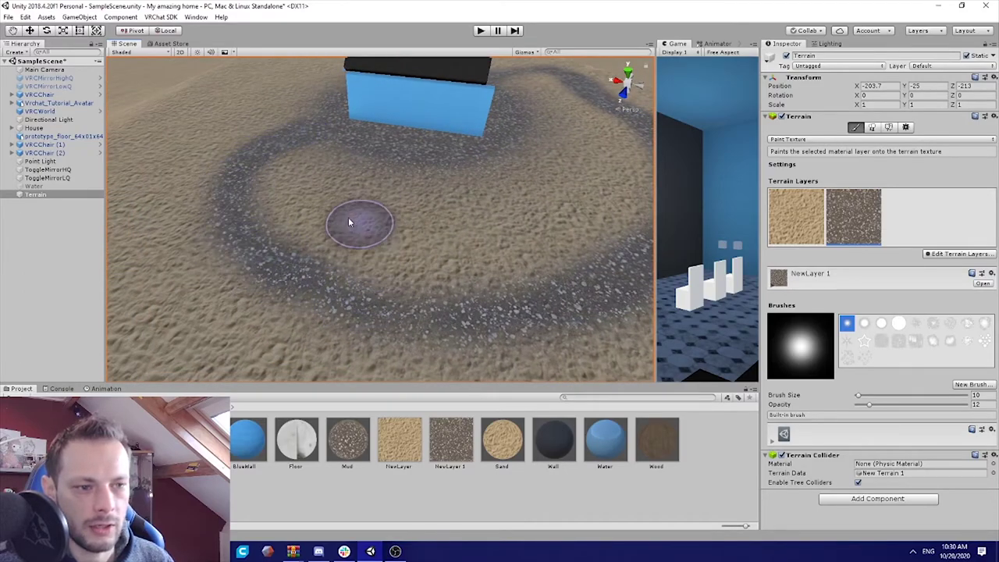
mouse_move(356, 223)
right_down()
mouse_move(402, 194)
mouse_move(179, 193)
mouse_move(6, 213)
right_up()
scroll(177, 193, down, 10)
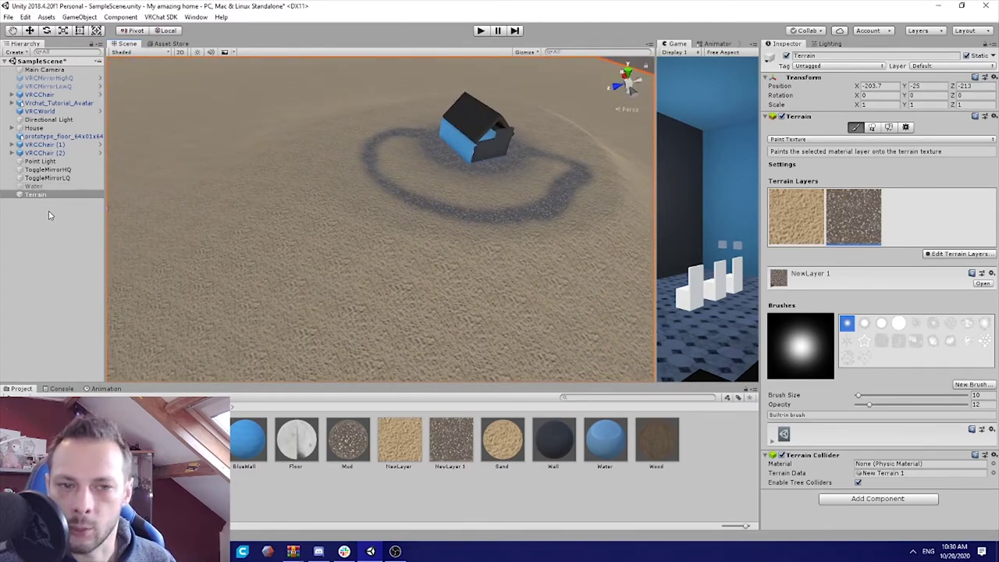
Activate the Water object and view the island around the house
click(35, 187)
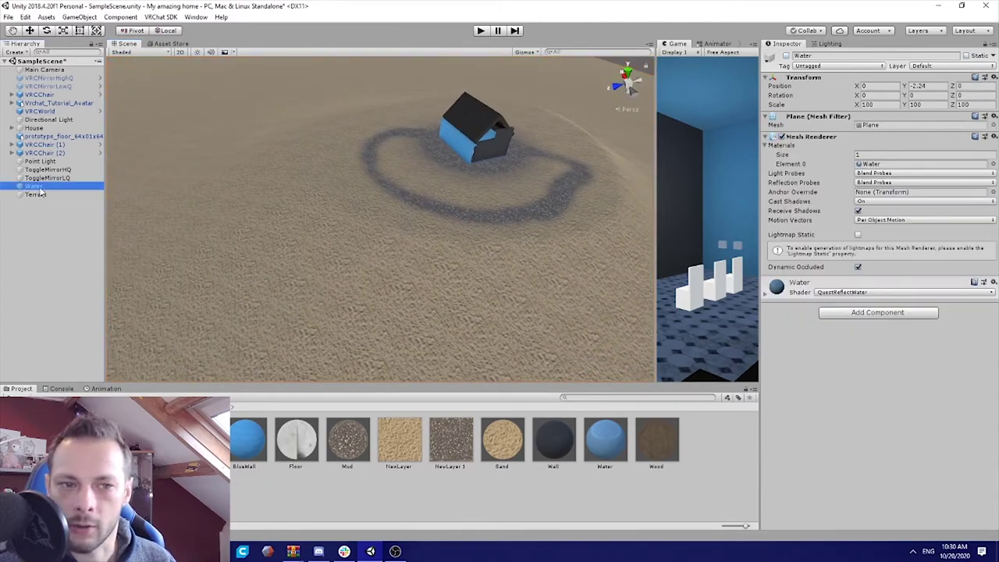
click(786, 56)
alt+drag(394, 208, 304, 180)
right_drag(304, 179, 223, 196)
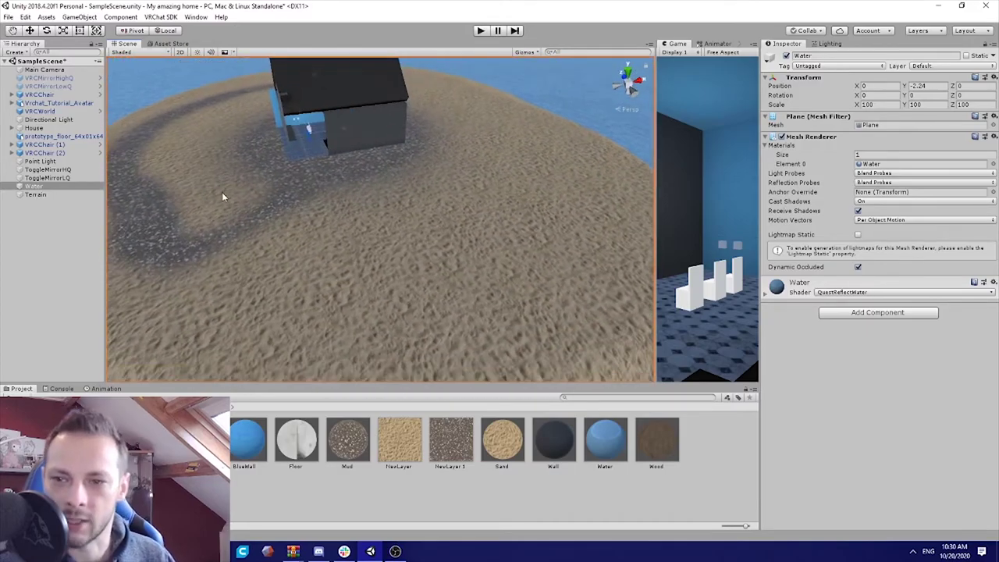
right_drag(374, 185, 544, 175)
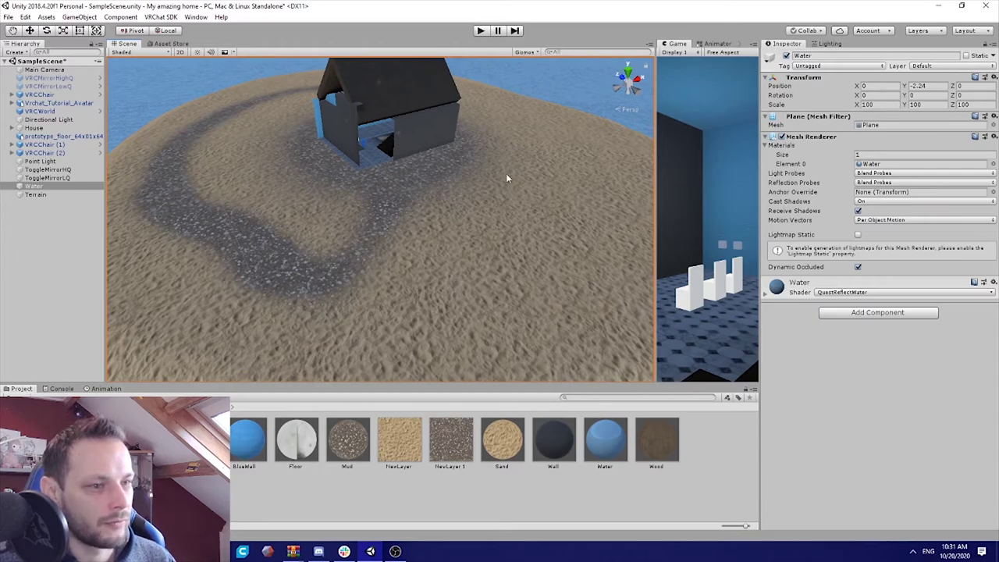
Switch the terrain to Paint Details and add a grass texture using the TexturesCom_NaturePlants0043 image as its detail texture
click(39, 196)
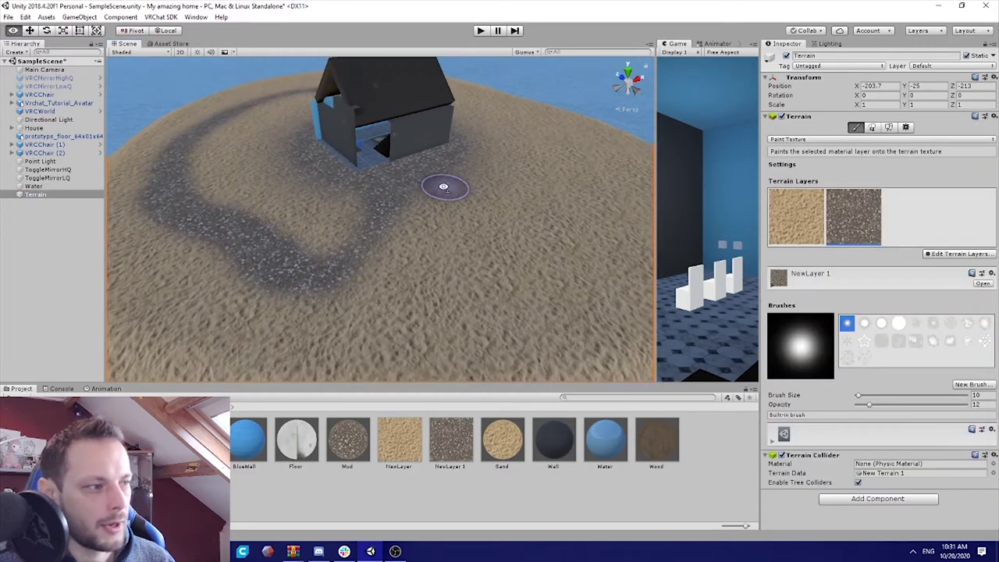
right_drag(432, 195, 431, 216)
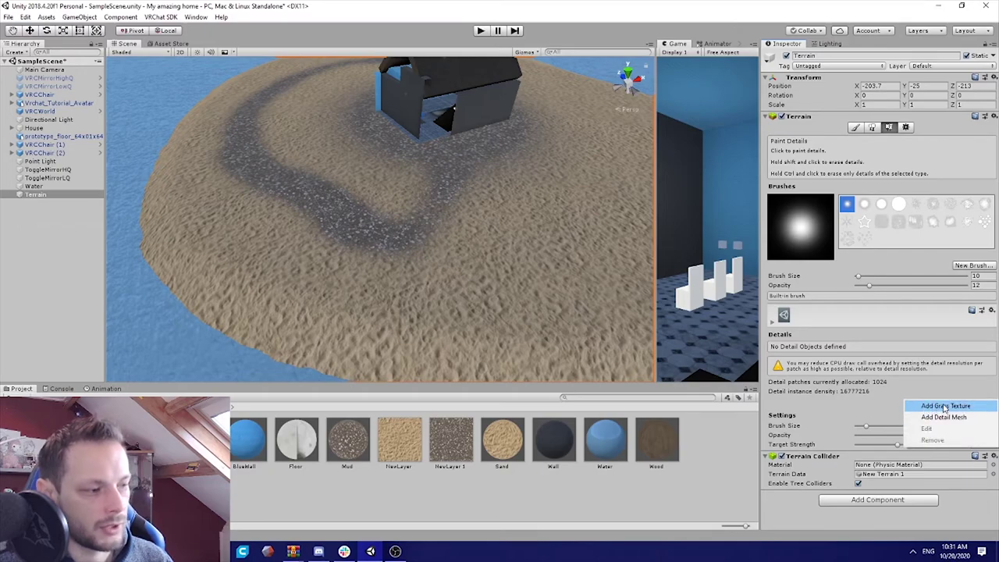
click(945, 407)
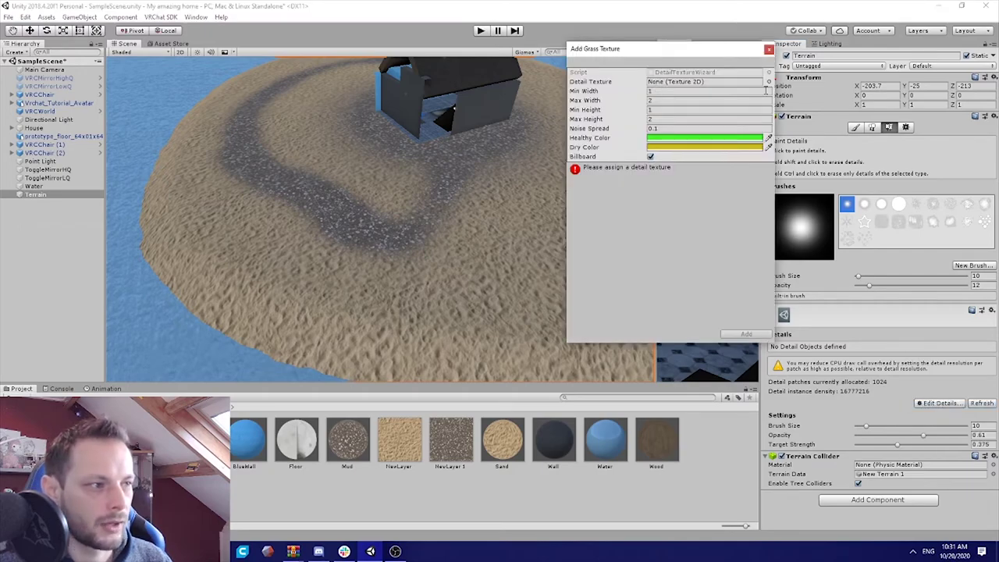
click(769, 82)
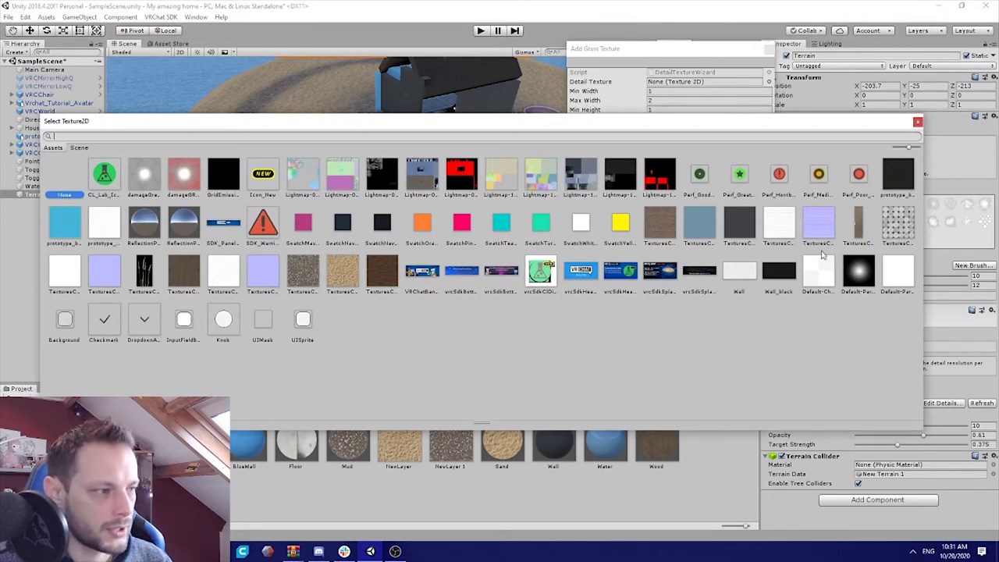
double_click(146, 270)
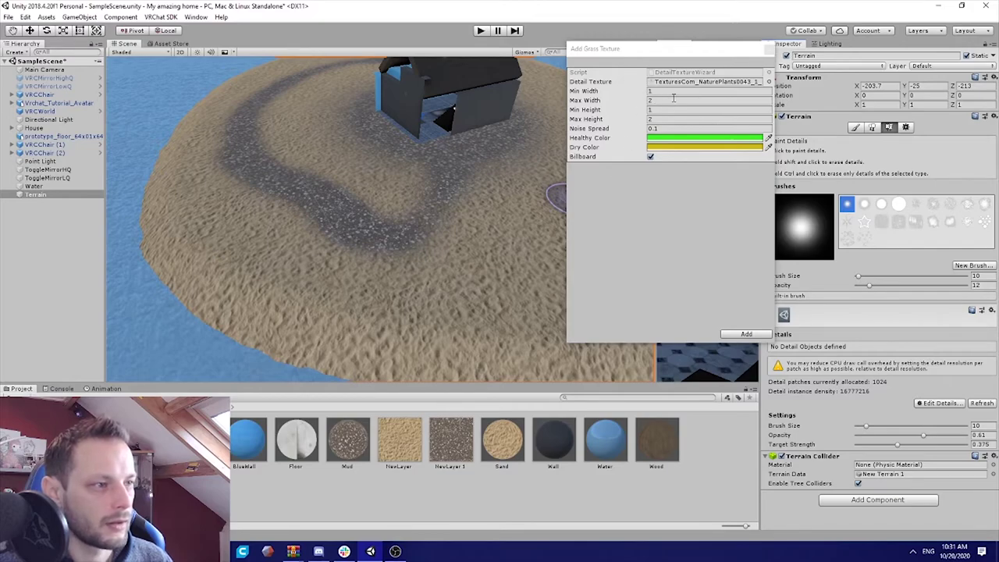
mouse_move(433, 226)
right_down()
mouse_move(508, 219)
mouse_move(373, 184)
right_up()
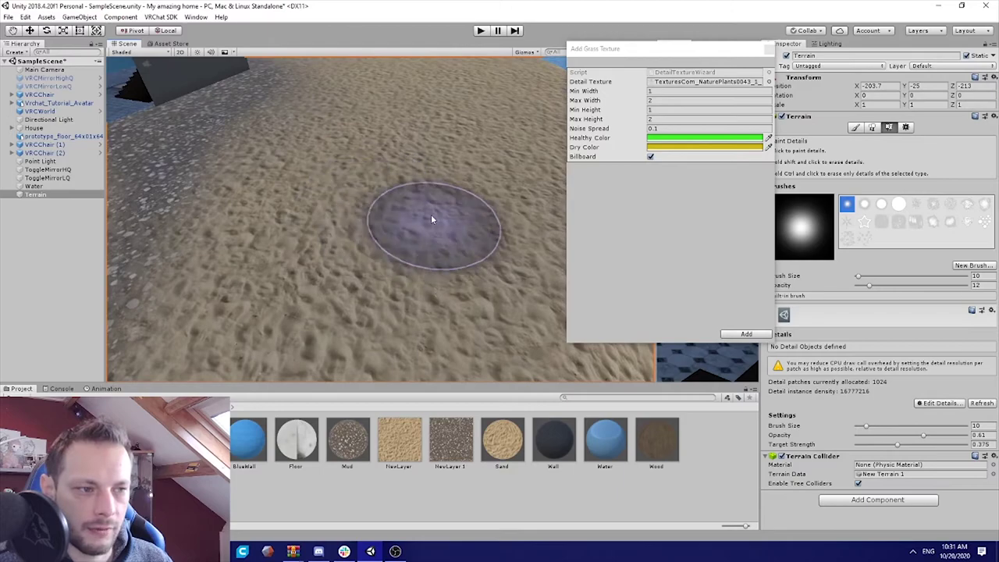
click(733, 334)
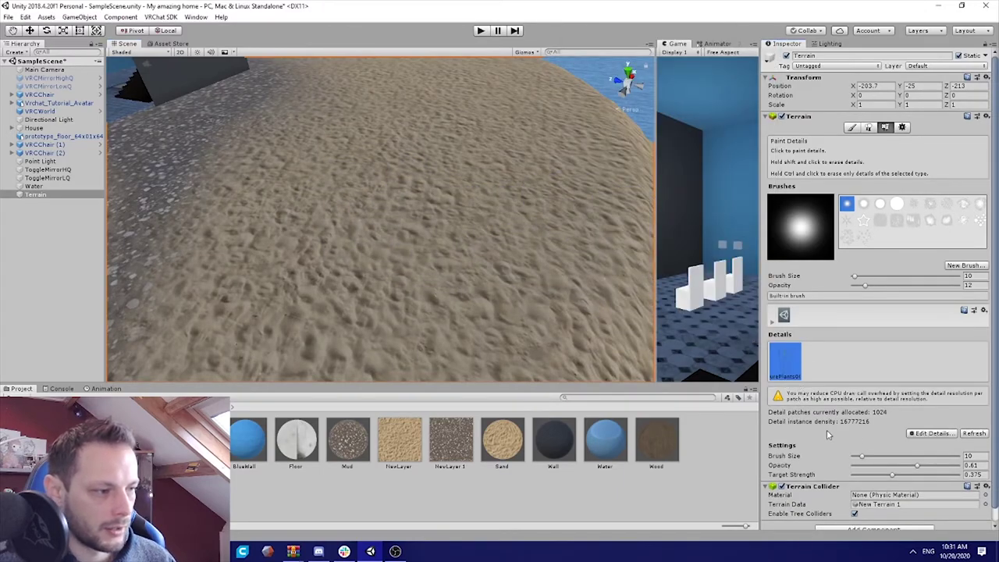
Try painting grass on the sand beside the pebble path, and undo it
mouse_move(421, 145)
mouse_down()
mouse_move(347, 199)
mouse_move(555, 236)
mouse_move(449, 302)
mouse_move(513, 287)
mouse_up()
mouse_move(513, 287)
right_down()
mouse_move(407, 175)
mouse_move(390, 229)
mouse_move(555, 151)
mouse_move(629, 89)
mouse_move(560, 154)
mouse_move(551, 179)
mouse_move(518, 167)
mouse_move(475, 192)
mouse_move(517, 187)
mouse_move(479, 194)
right_up()
key(w)
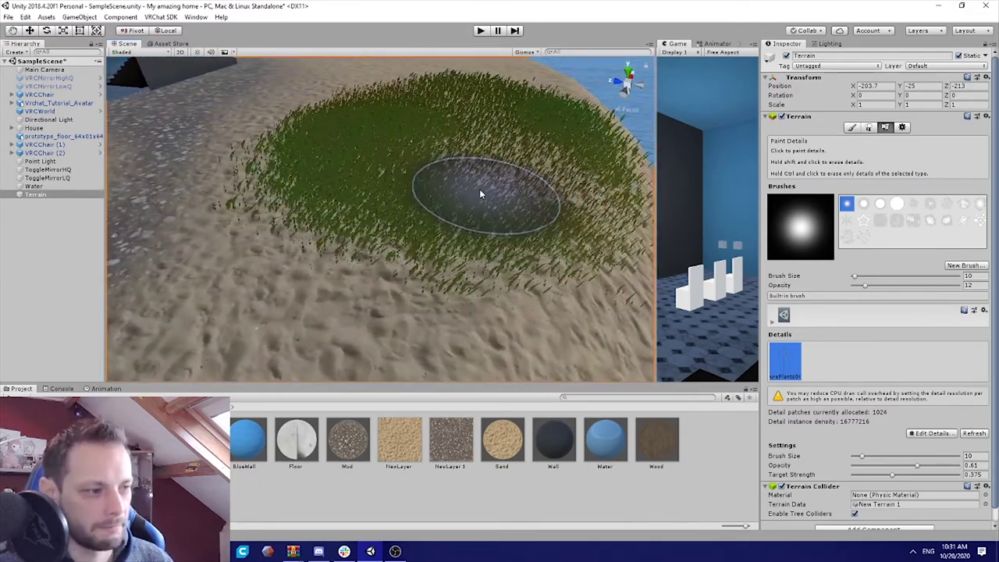
key(ctrl+z)
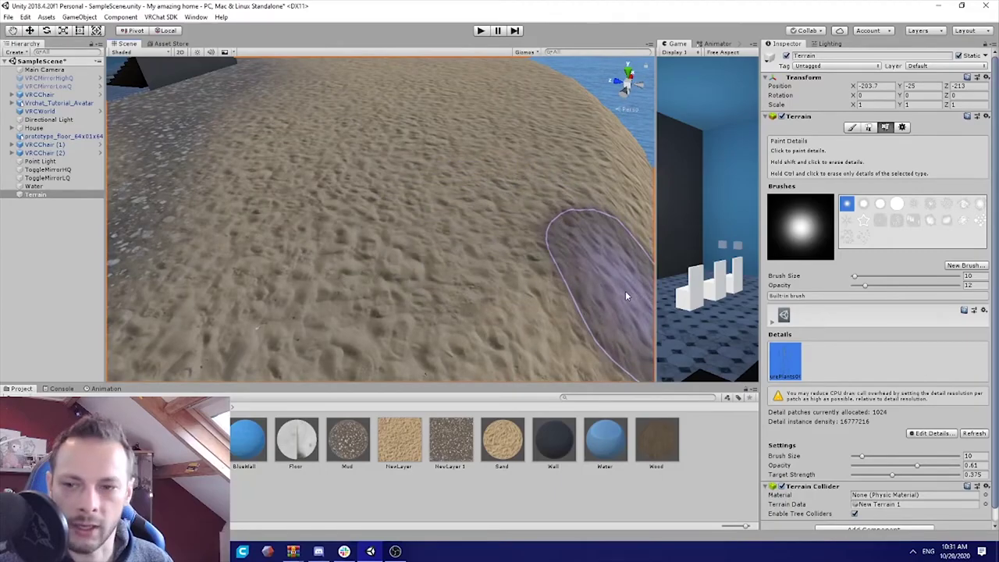
Set the grass brush size to 29.5 and lower its opacity to 0.059
click(862, 458)
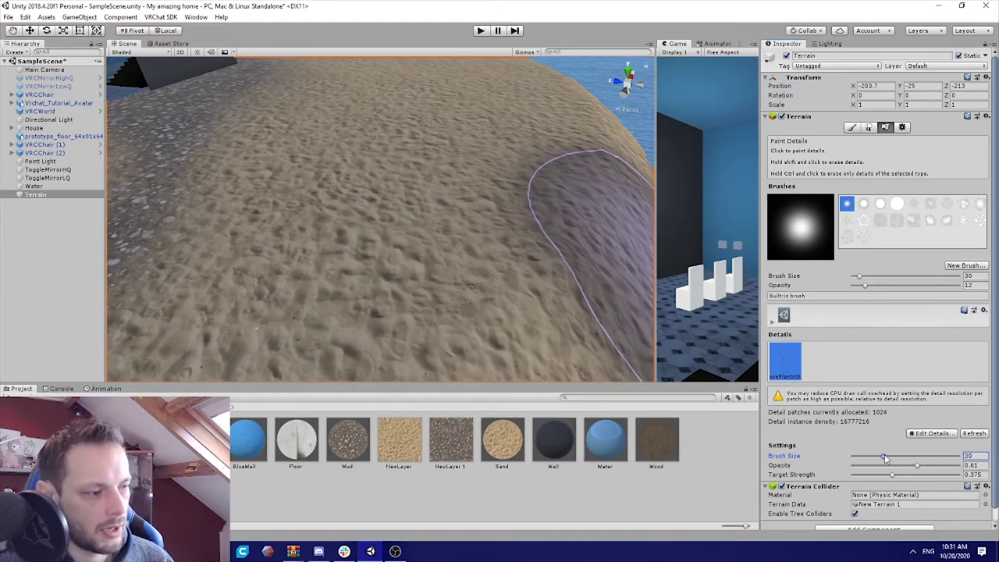
click(886, 458)
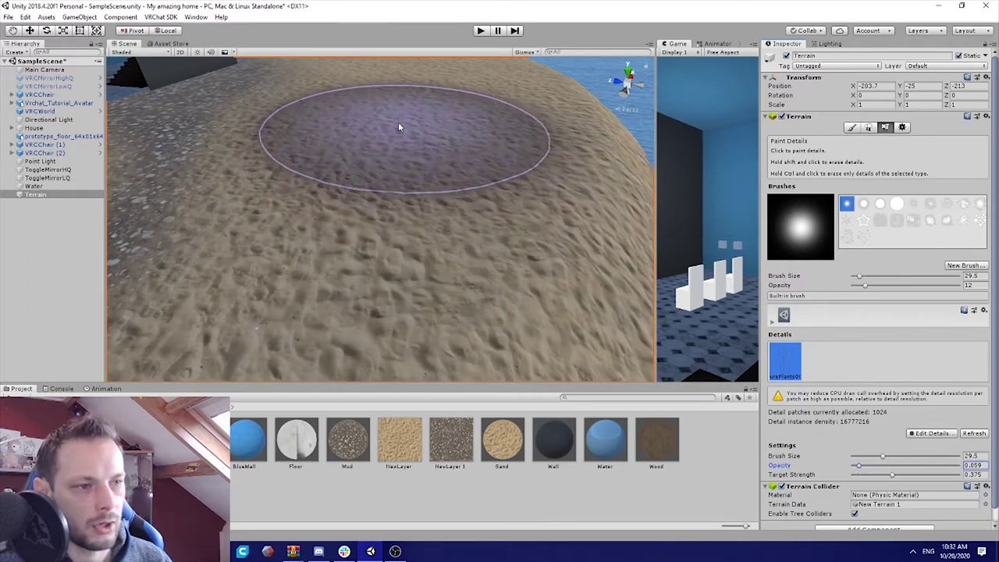
Try a dab of grass with the larger brush near the path, inspect it up close and undo it
click(399, 124)
right_drag(427, 171, 472, 184)
key(s)
key(w)
key(ctrl+z)
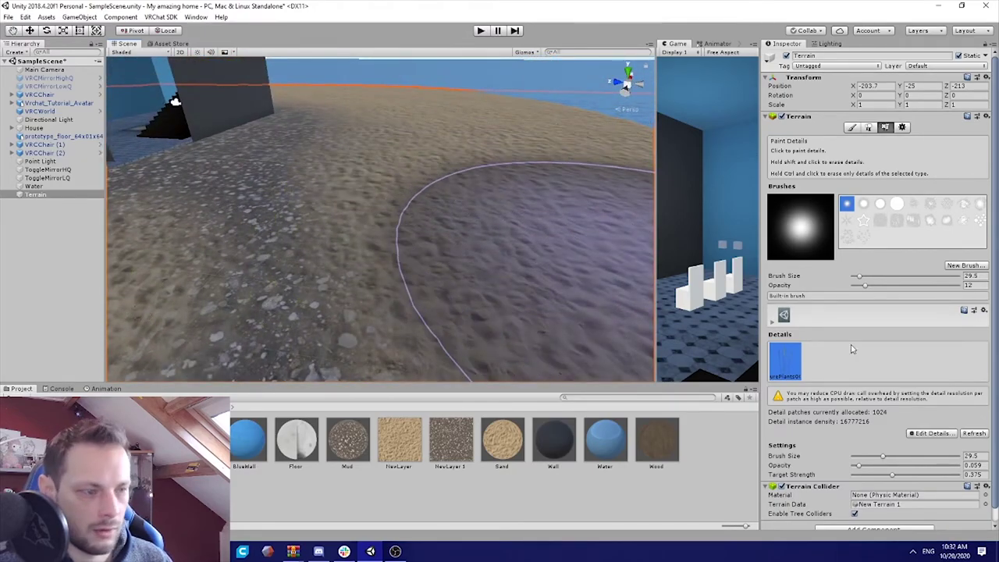
Lower the grass brush's opacity to 0.034 and its target strength to 0.125
click(858, 466)
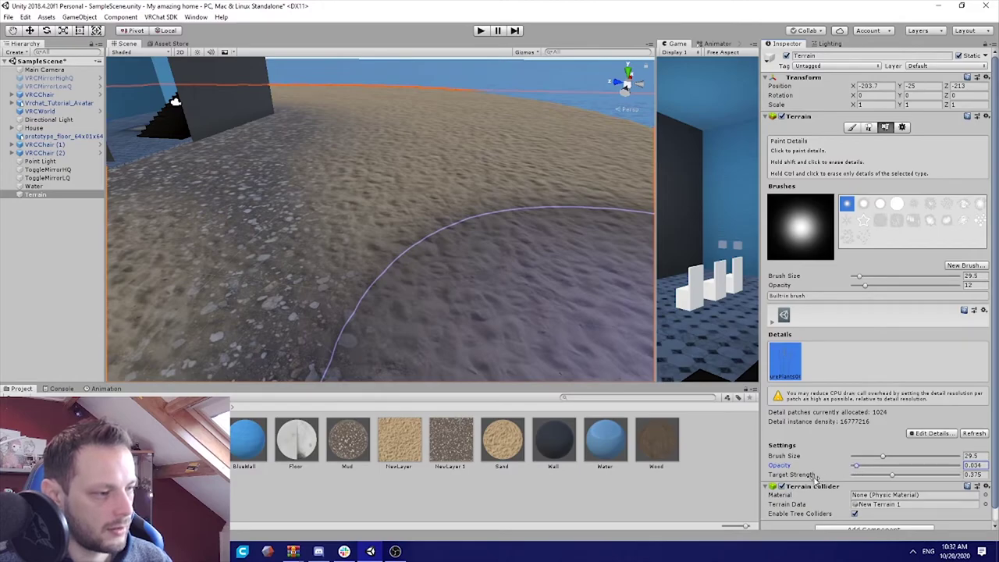
scroll(567, 272, down, 10)
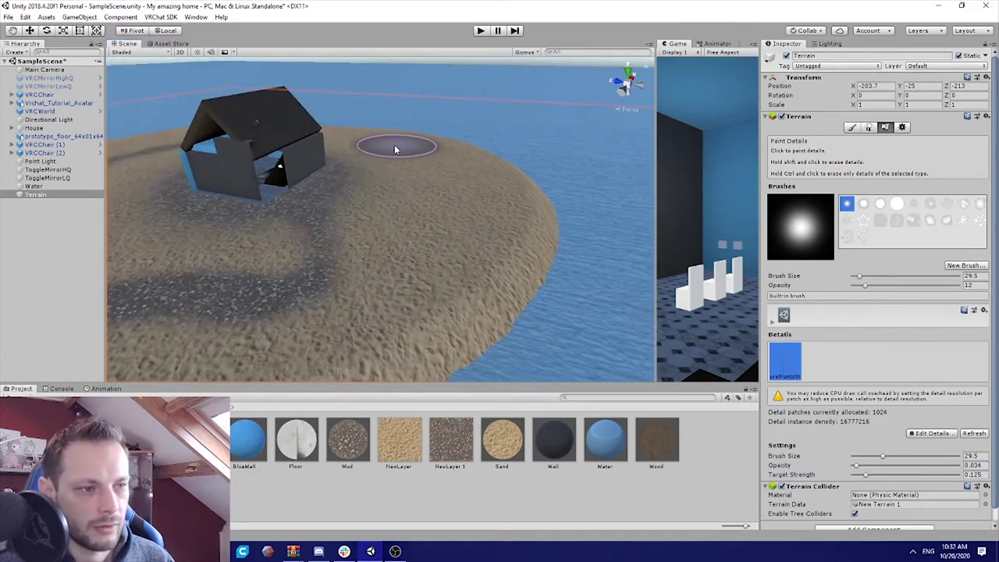
Try painting sparser grass on the open sand beside the house, inspect it at ground level and undo it
drag(433, 213, 444, 209)
key(w)
mouse_move(443, 209)
right_down()
mouse_move(484, 200)
mouse_move(526, 152)
mouse_move(479, 140)
mouse_move(351, 142)
mouse_move(187, 188)
mouse_move(6, 215)
mouse_move(878, 218)
mouse_move(906, 187)
right_up()
key(s)
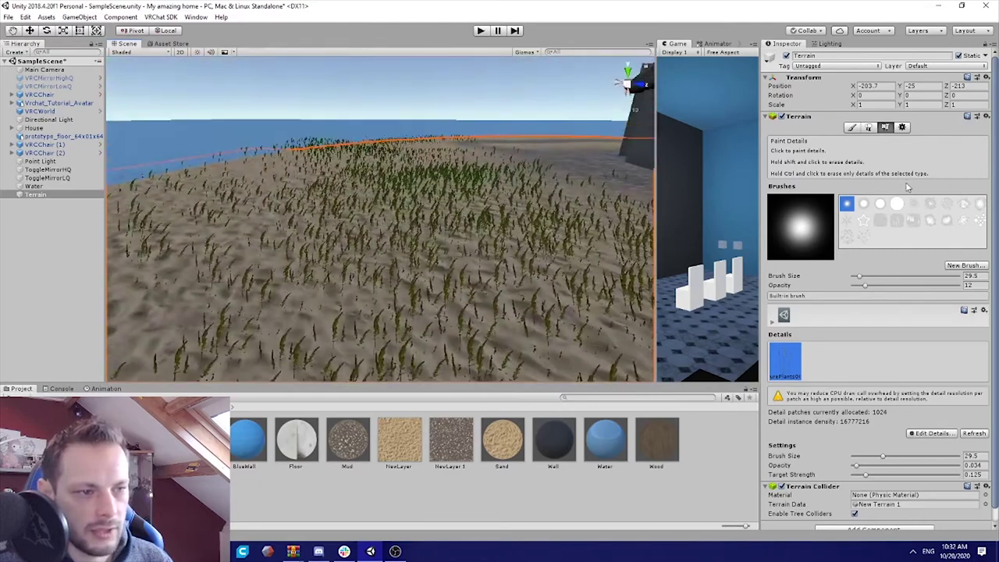
key(ctrl+z)
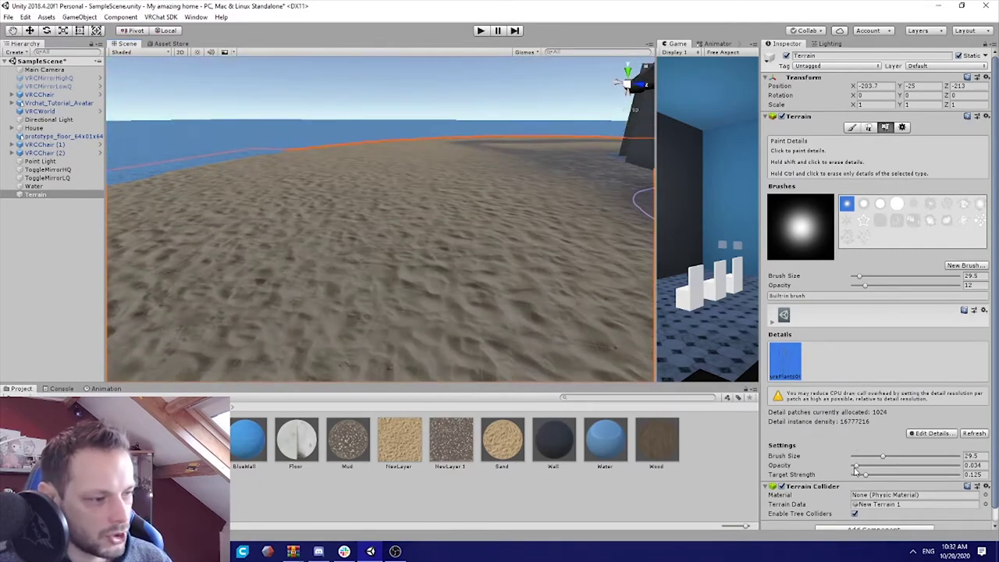
Lower the grass brush's opacity to 0.004 and paint a sparse dab of grass on the open sand near the shore
click(857, 467)
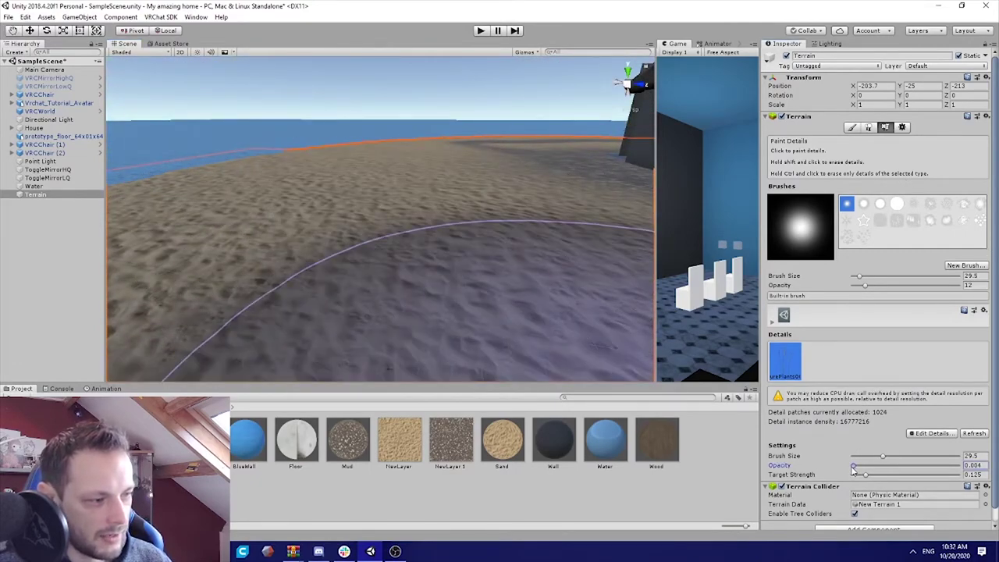
click(352, 182)
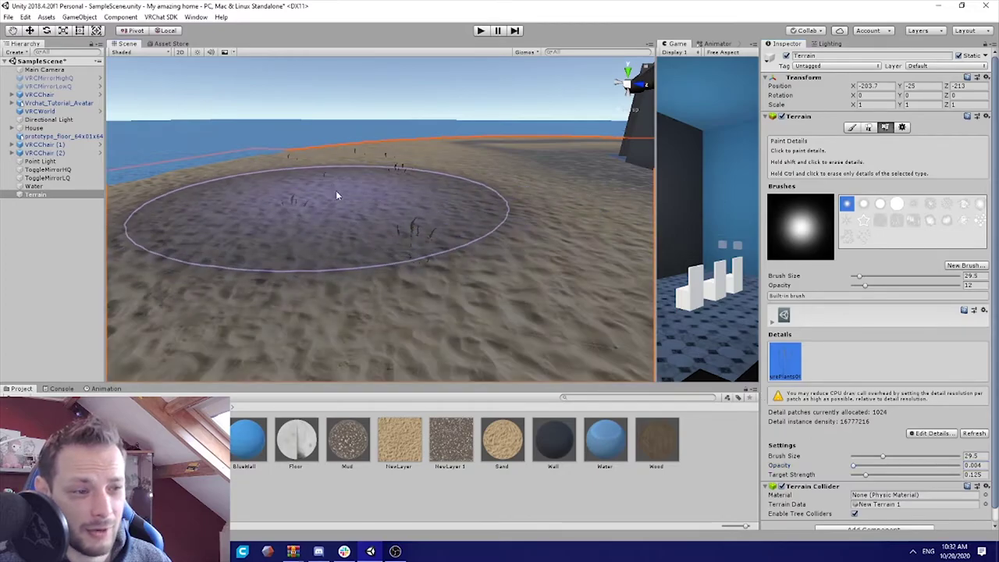
mouse_move(339, 204)
right_down()
mouse_move(534, 205)
mouse_move(542, 169)
mouse_move(580, 163)
mouse_move(440, 158)
mouse_move(401, 190)
mouse_move(429, 252)
mouse_move(449, 245)
mouse_move(395, 241)
right_up()
key(w)
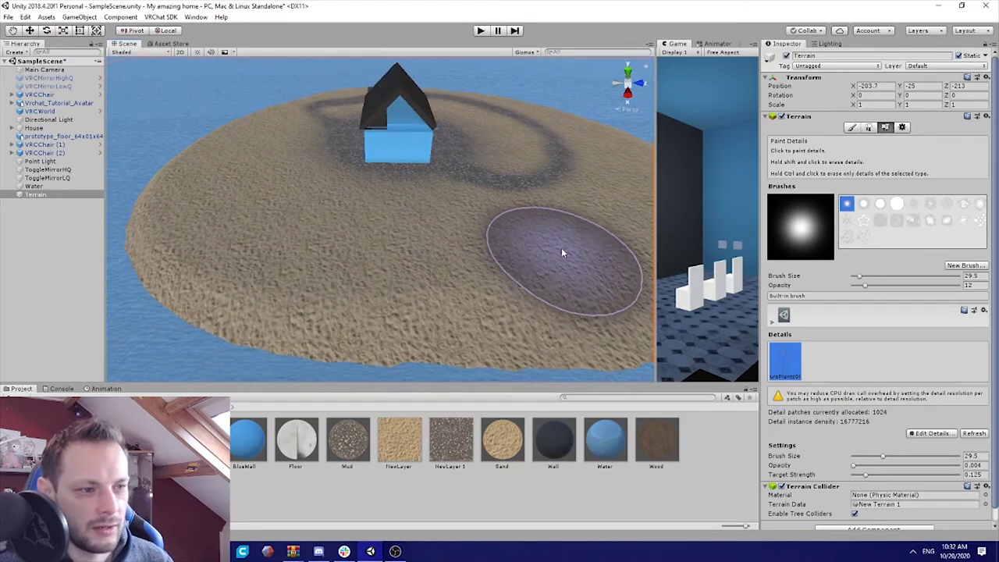
Set the brush size to 18 and scatter sparse grass tufts on the sand between the house and the pebble path
mouse_move(561, 252)
right_down()
mouse_move(531, 245)
mouse_move(507, 172)
mouse_move(479, 249)
mouse_move(283, 265)
right_up()
mouse_move(502, 194)
right_down()
mouse_move(403, 120)
mouse_move(424, 141)
mouse_move(200, 62)
mouse_move(245, 156)
mouse_move(221, 153)
right_up()
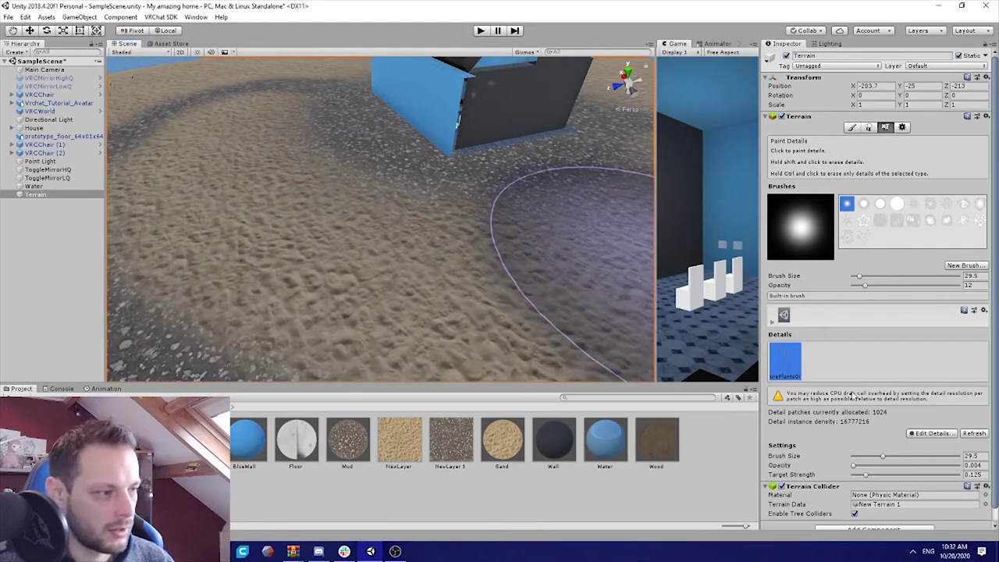
click(858, 279)
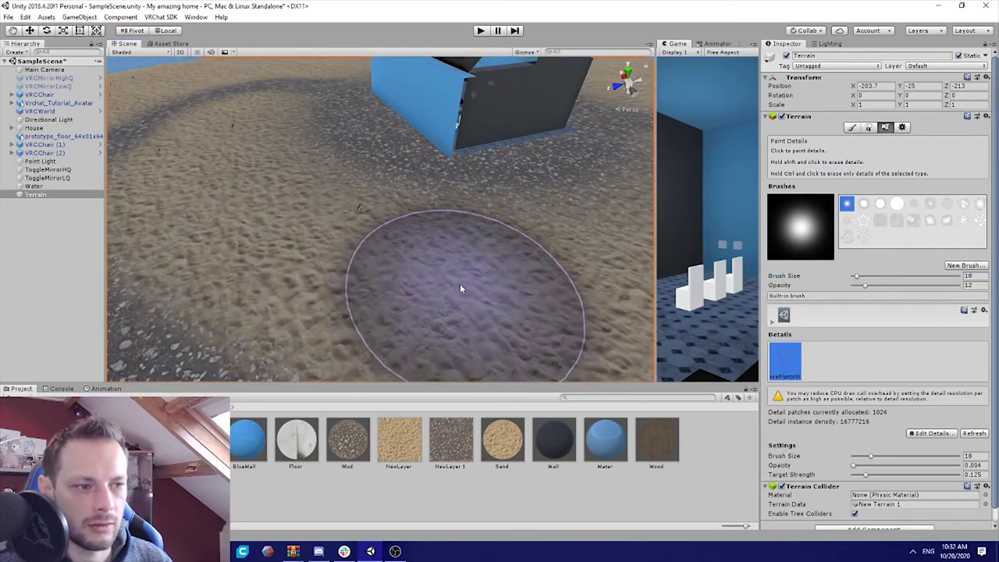
mouse_move(460, 284)
right_down()
mouse_move(446, 236)
mouse_move(393, 245)
mouse_move(462, 153)
right_up()
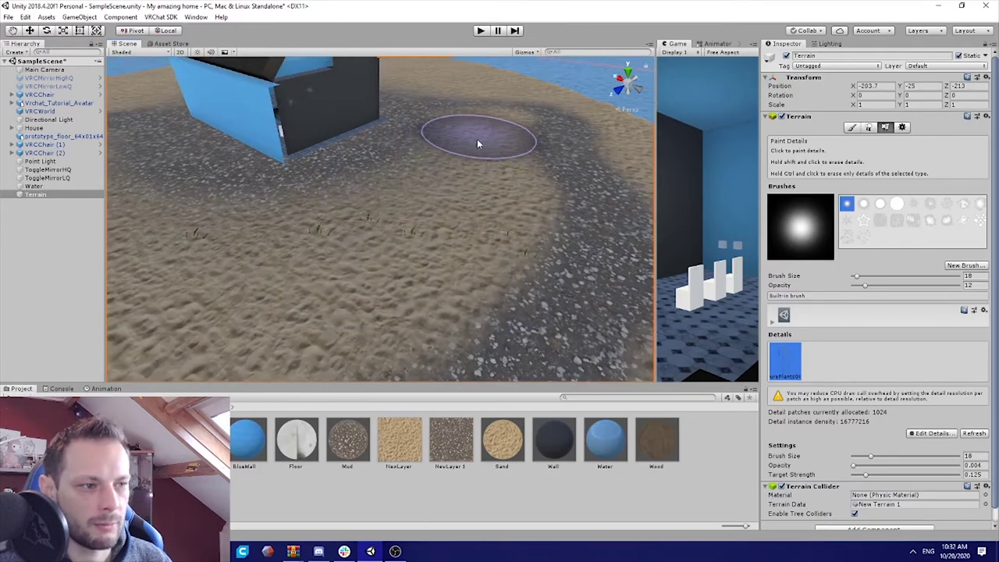
mouse_move(457, 202)
right_down()
mouse_move(549, 216)
mouse_move(473, 176)
right_up()
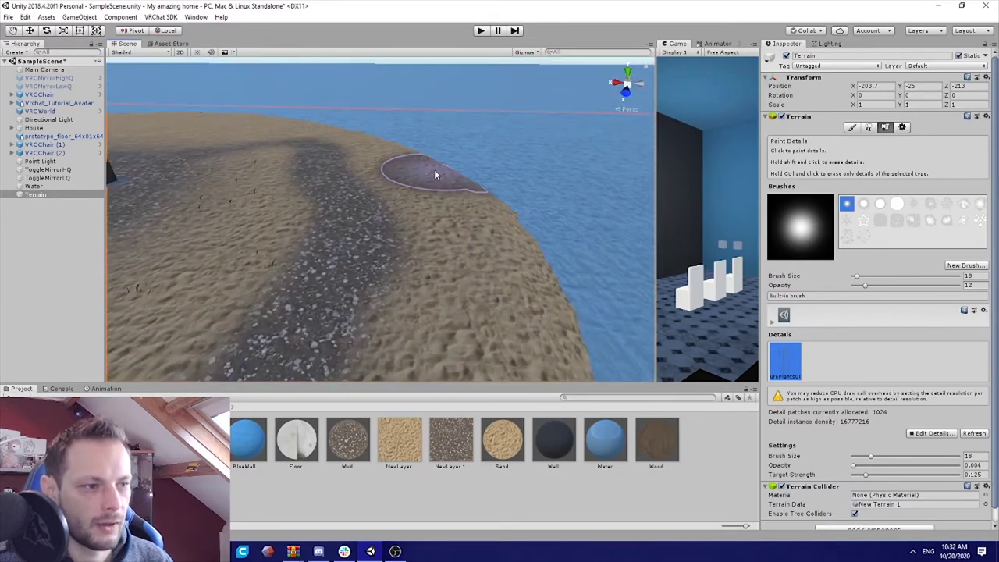
key(w)
mouse_move(525, 205)
right_down()
mouse_move(536, 223)
mouse_move(451, 196)
mouse_move(335, 205)
mouse_move(234, 250)
mouse_move(299, 221)
mouse_move(279, 134)
mouse_move(357, 172)
mouse_move(319, 179)
mouse_move(289, 170)
mouse_move(313, 251)
right_up()
right_drag(489, 230, 625, 191)
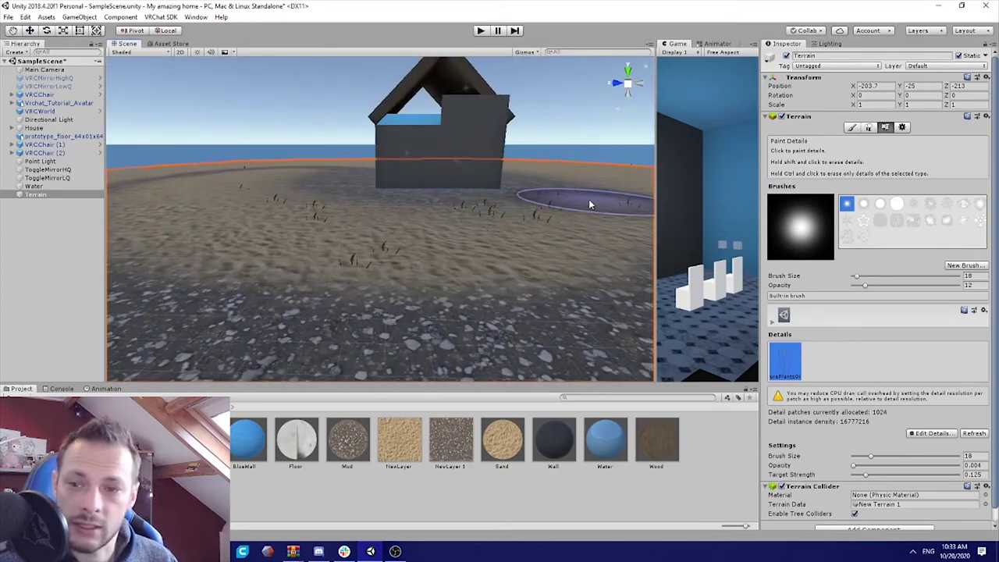
right_drag(479, 213, 422, 220)
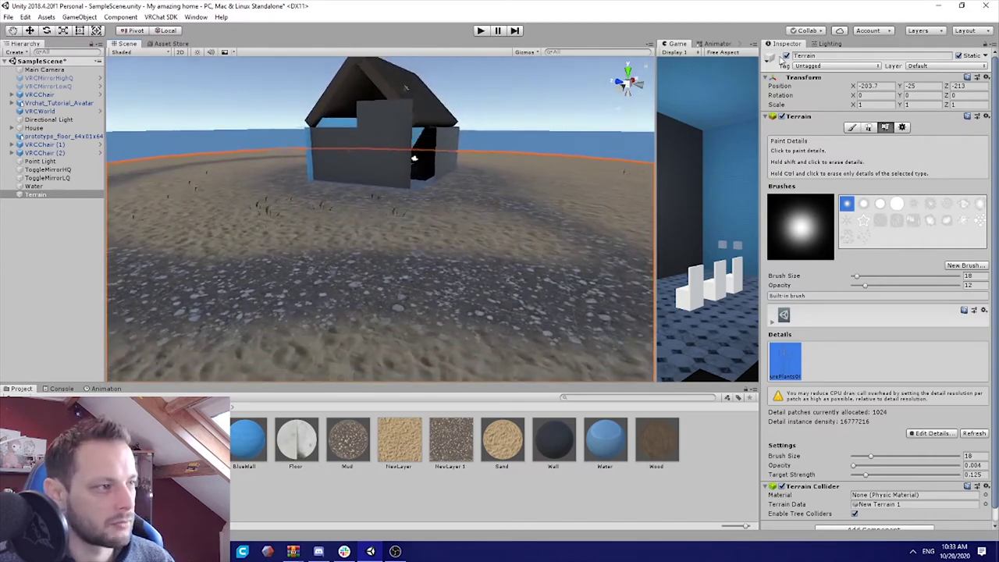
Switch the terrain to Raise or Lower Terrain and set the brush opacity to 2
click(852, 128)
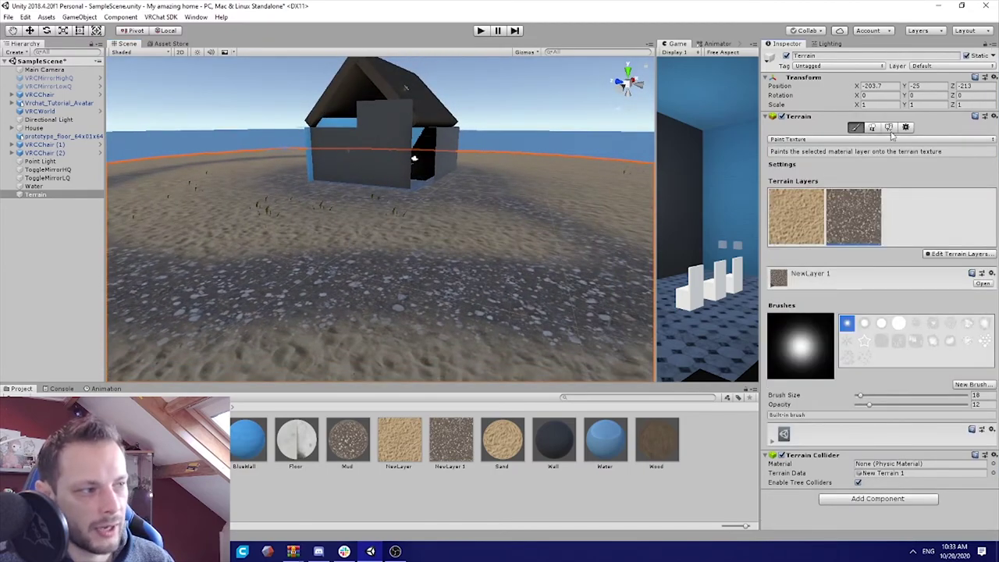
click(787, 140)
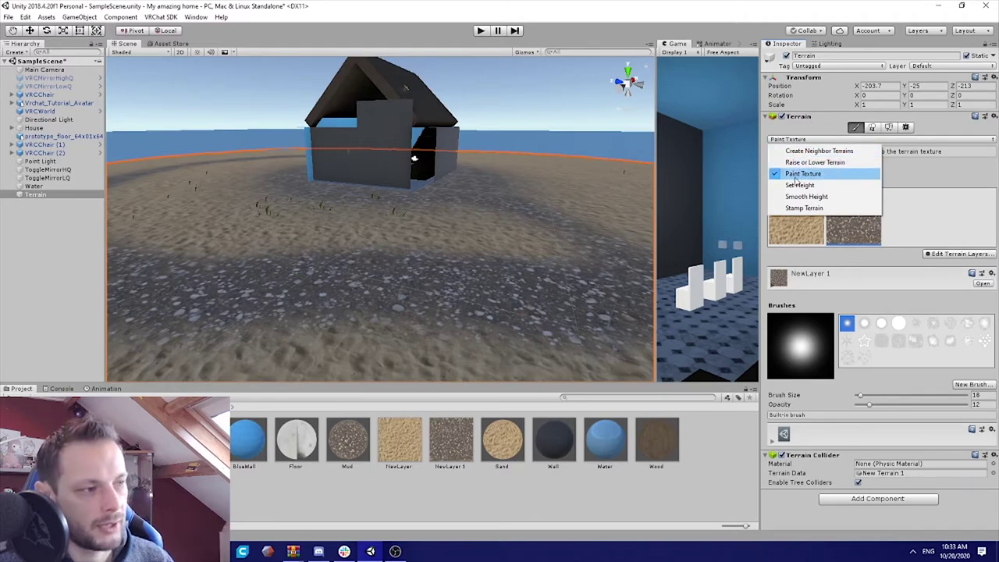
click(815, 163)
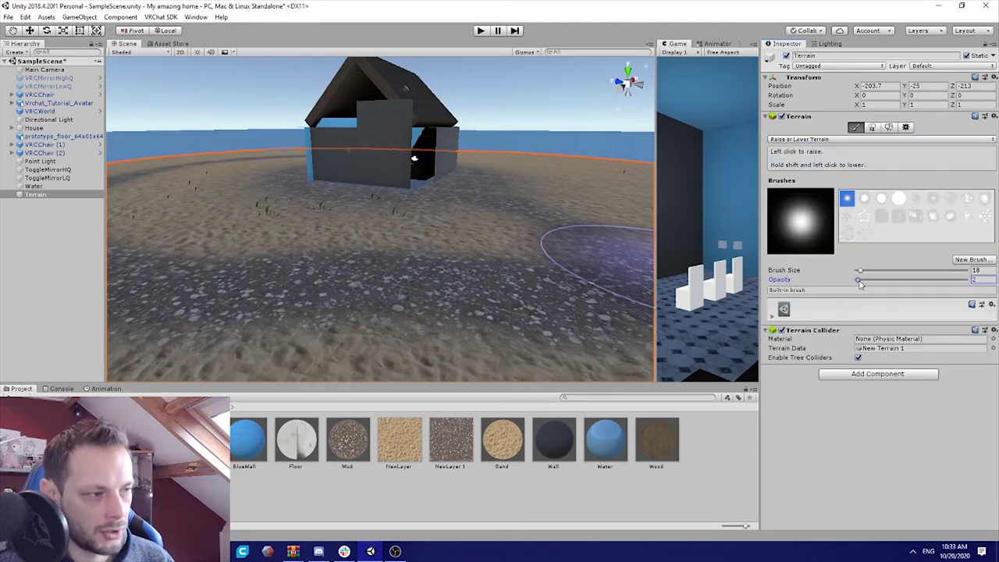
drag(860, 283, 858, 282)
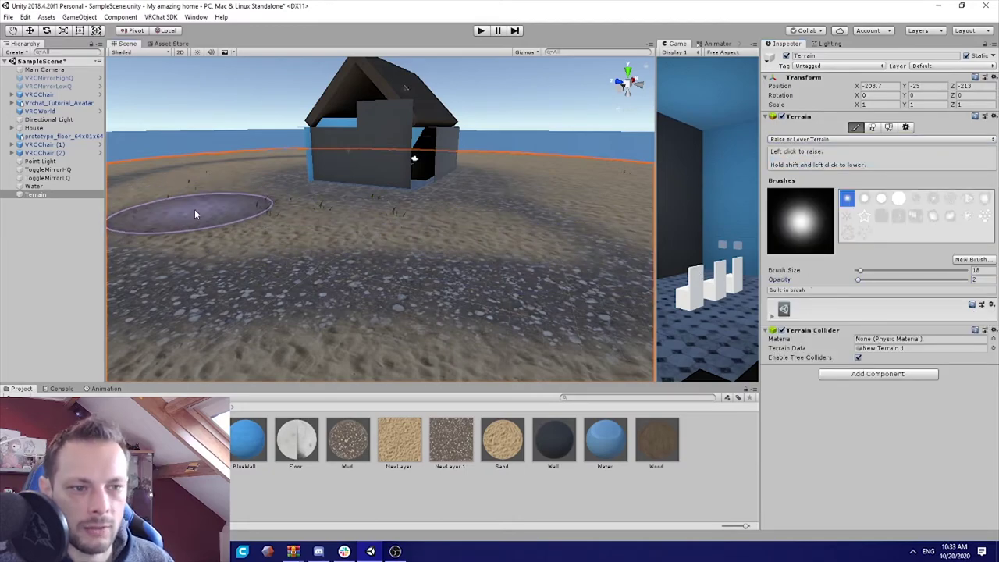
Raise soft dunes on the sand outside the pebble path, working around the house toward the island's outer edge
scroll(431, 271, up, 4)
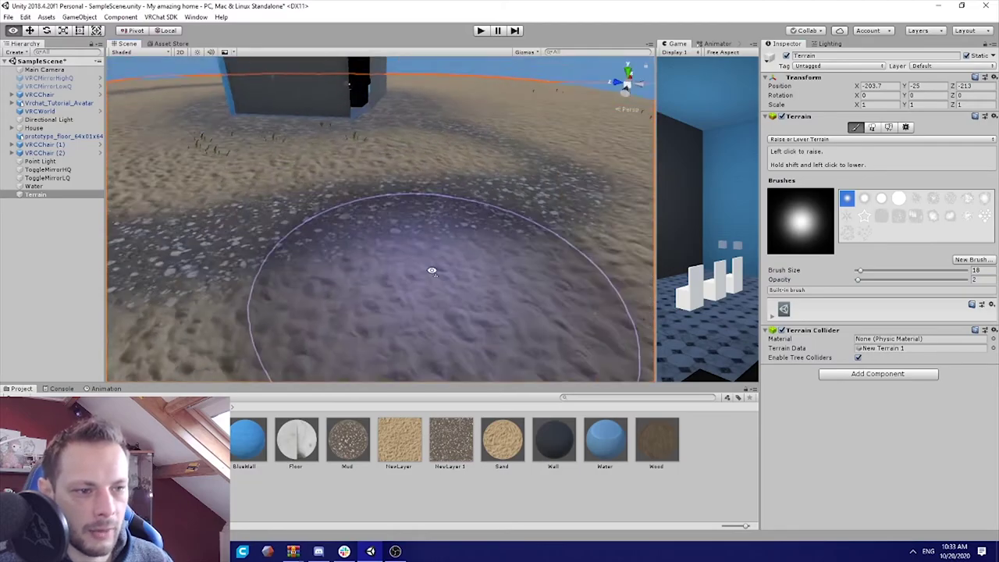
scroll(432, 271, down, 8)
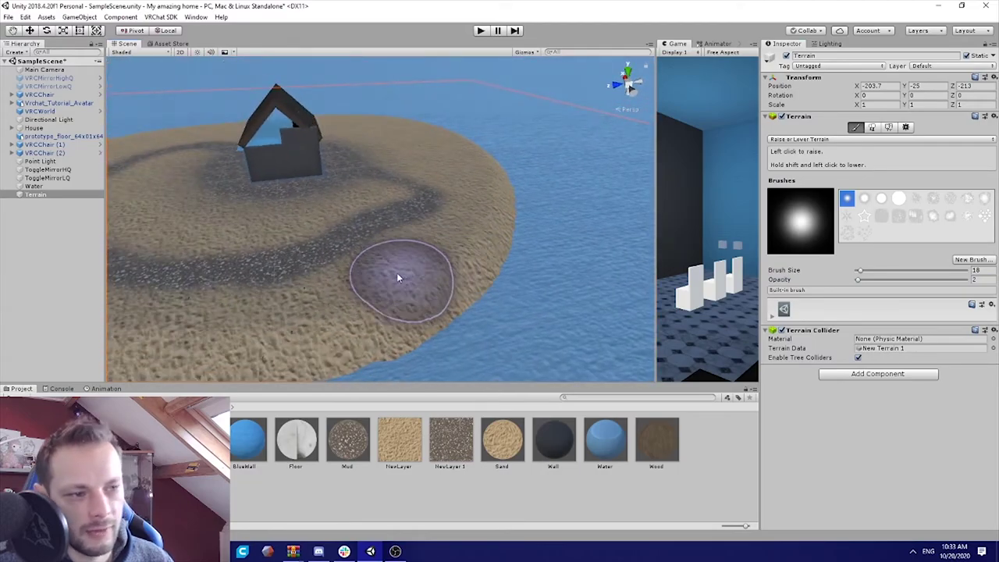
mouse_move(372, 284)
right_down()
mouse_move(330, 261)
mouse_move(349, 266)
right_up()
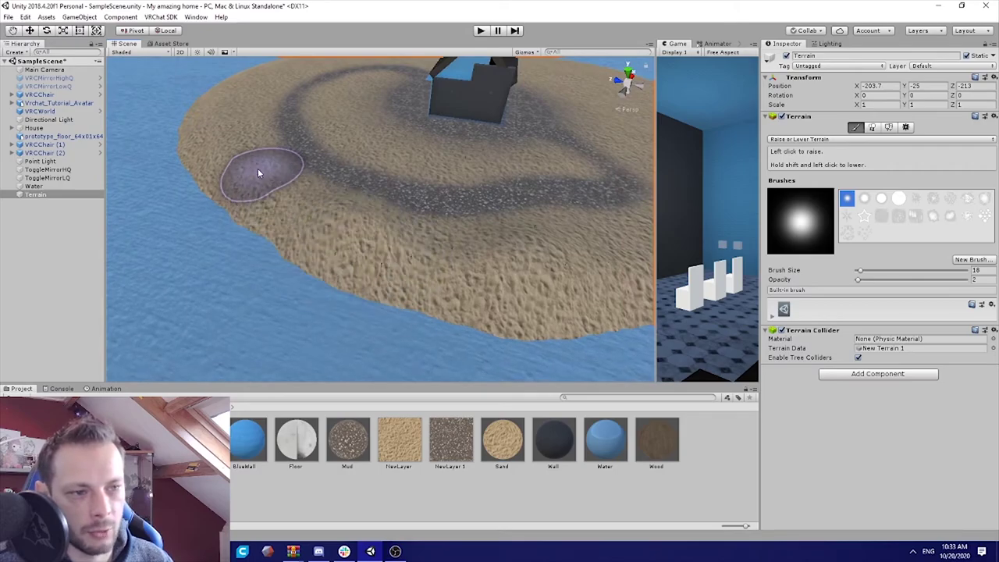
right_drag(240, 98, 417, 87)
key(w)
mouse_move(418, 87)
alt+mouse_down()
mouse_move(345, 217)
mouse_move(326, 217)
alt+mouse_up()
mouse_move(604, 201)
alt+mouse_down()
mouse_move(547, 234)
mouse_move(458, 250)
mouse_move(370, 242)
mouse_move(542, 198)
mouse_move(504, 212)
mouse_move(330, 196)
alt+mouse_up()
mouse_move(342, 377)
alt+mouse_down()
mouse_move(279, 302)
mouse_move(245, 211)
alt+mouse_up()
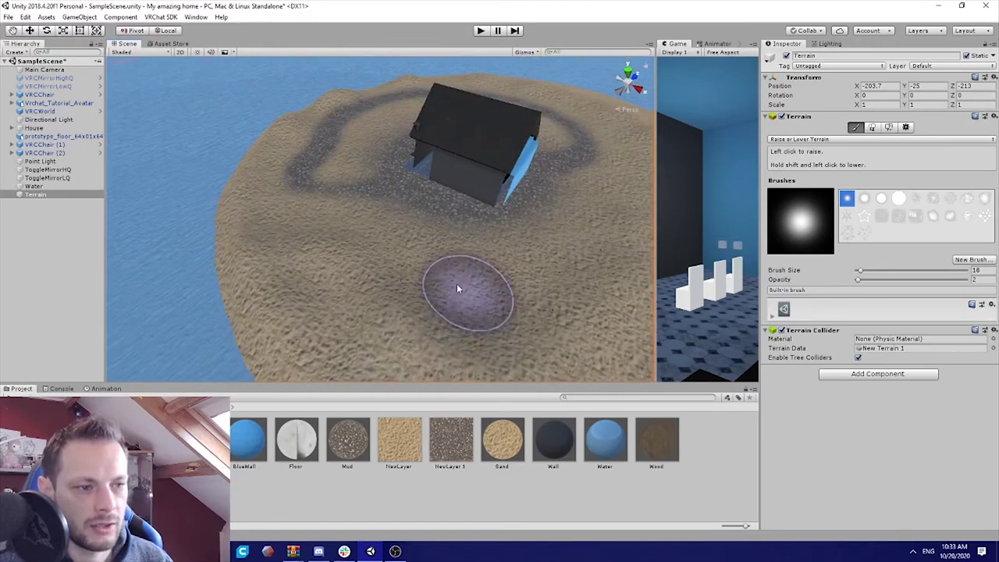
mouse_move(458, 285)
alt+mouse_down()
mouse_move(241, 263)
mouse_move(525, 279)
alt+mouse_up()
key(w)
right_drag(525, 279, 418, 211)
alt+drag(419, 211, 218, 213)
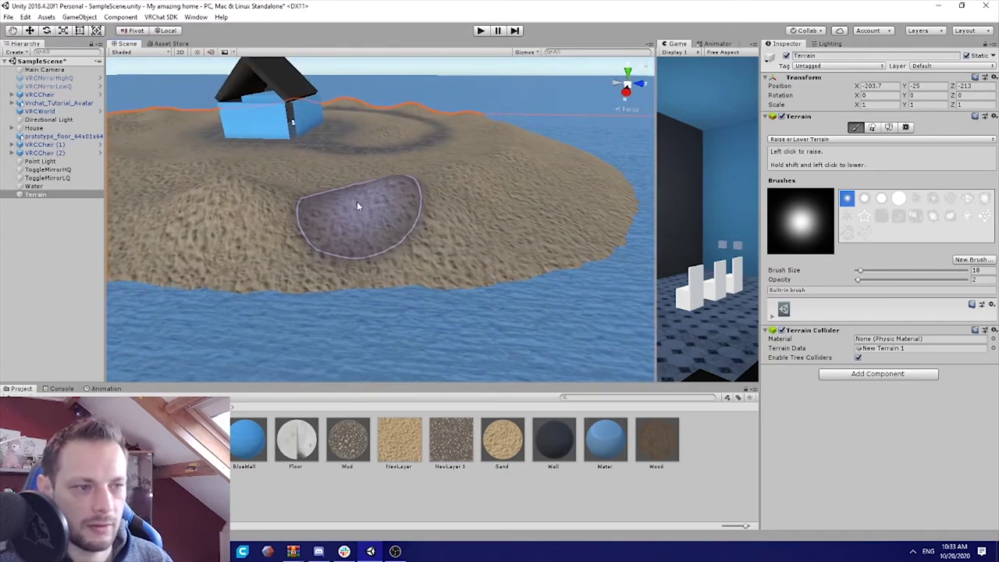
Reshape the island's waterline with the height brush, working around the shore to give it an irregular coastline
alt+drag(449, 224, 458, 228)
key(a)
right_drag(458, 228, 823, 228)
key(w)
alt+drag(822, 224, 544, 243)
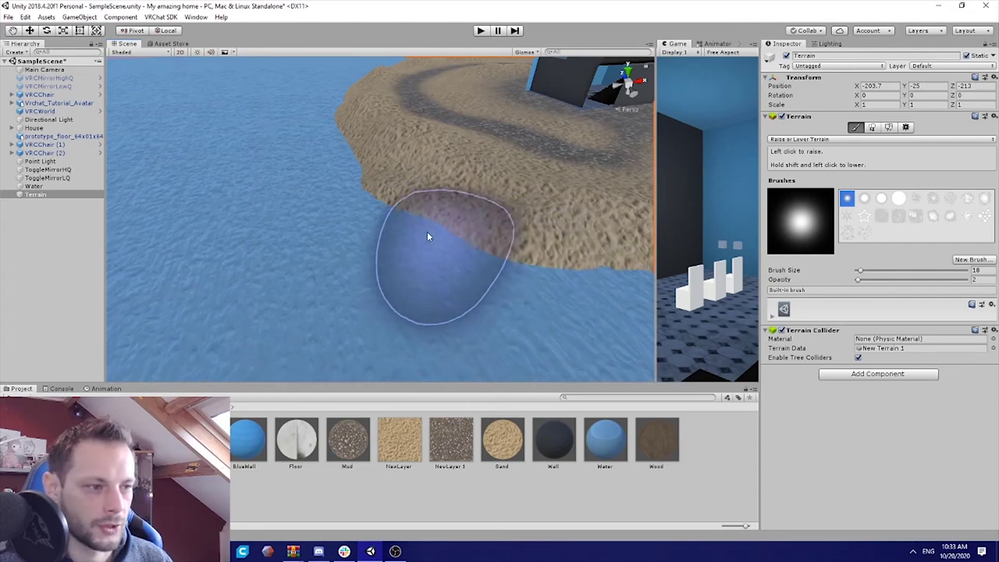
mouse_move(431, 234)
alt+mouse_down()
mouse_move(479, 263)
mouse_move(485, 250)
mouse_move(341, 239)
mouse_move(408, 241)
mouse_move(438, 228)
mouse_move(383, 252)
mouse_move(440, 246)
alt+mouse_up()
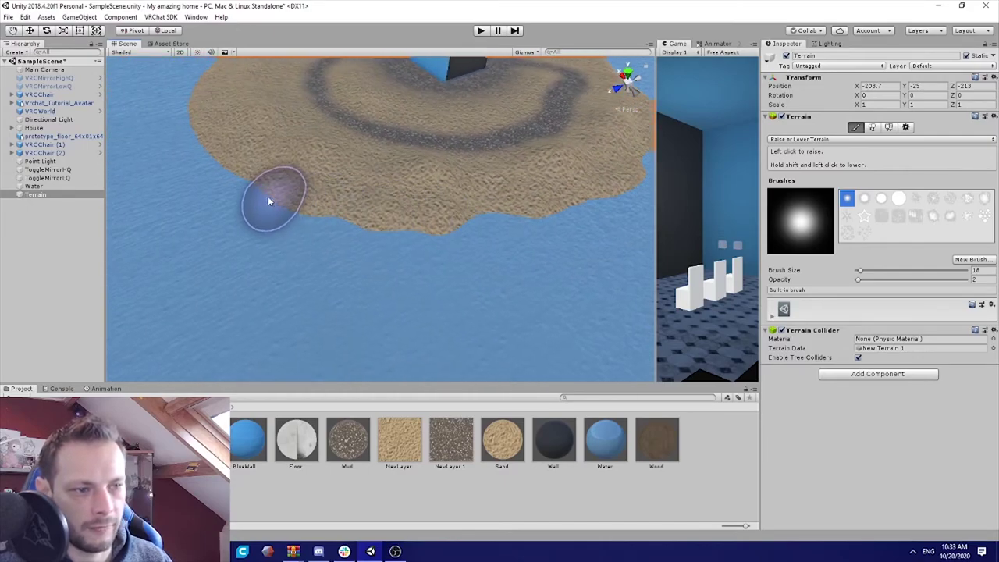
alt+drag(263, 226, 487, 257)
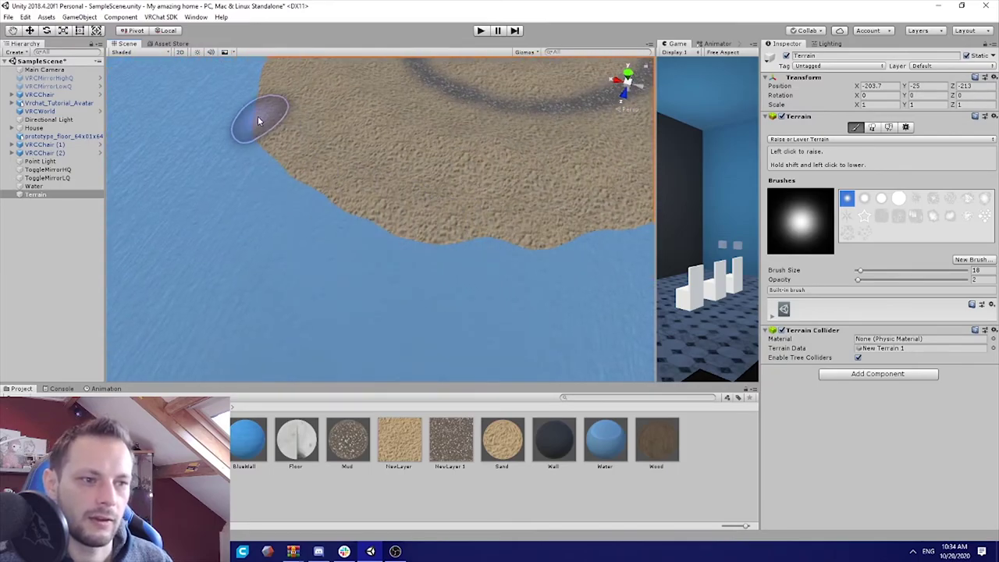
alt+drag(256, 107, 578, 151)
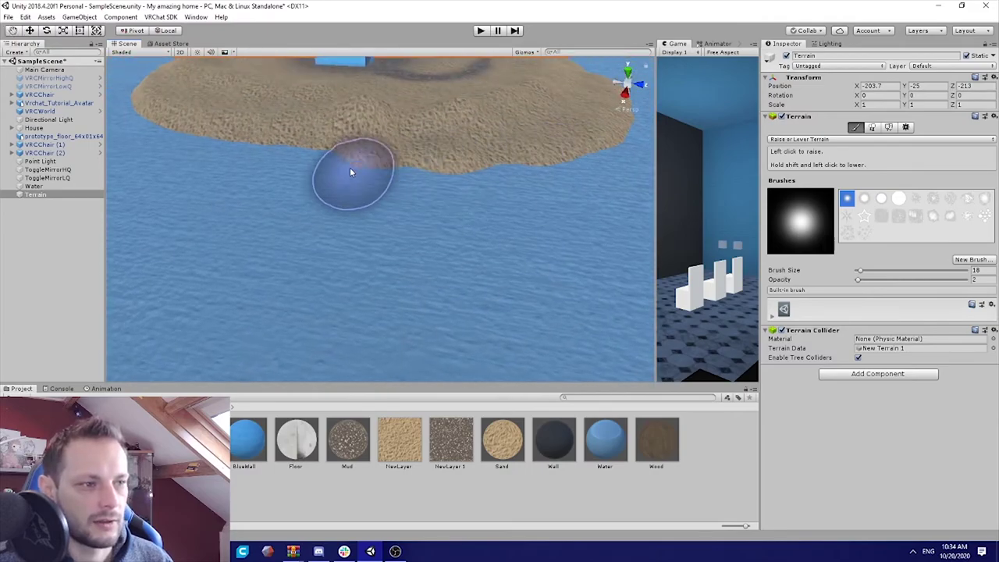
mouse_move(395, 210)
alt+mouse_down()
mouse_move(395, 265)
mouse_move(471, 240)
alt+mouse_up()
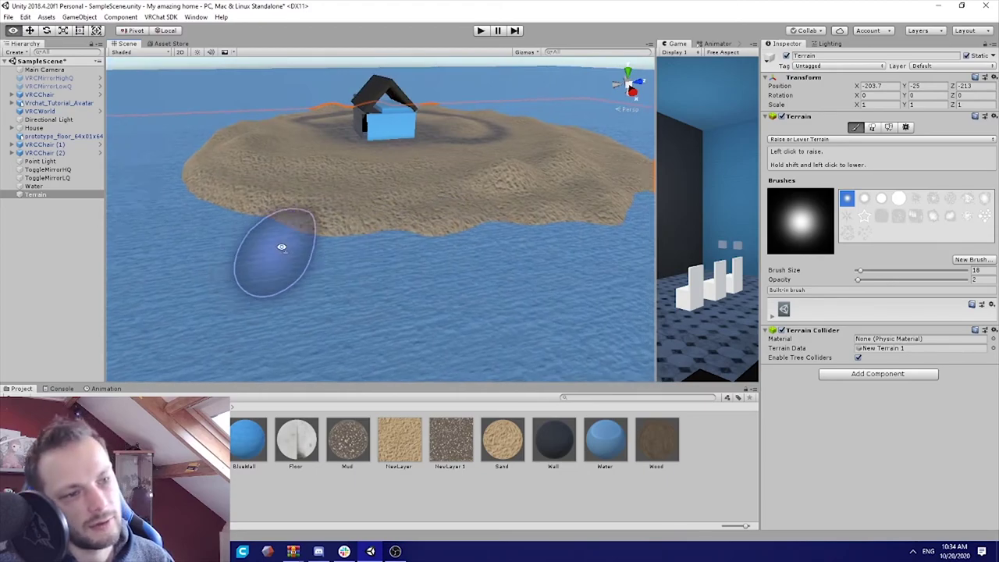
alt+drag(272, 311, 370, 253)
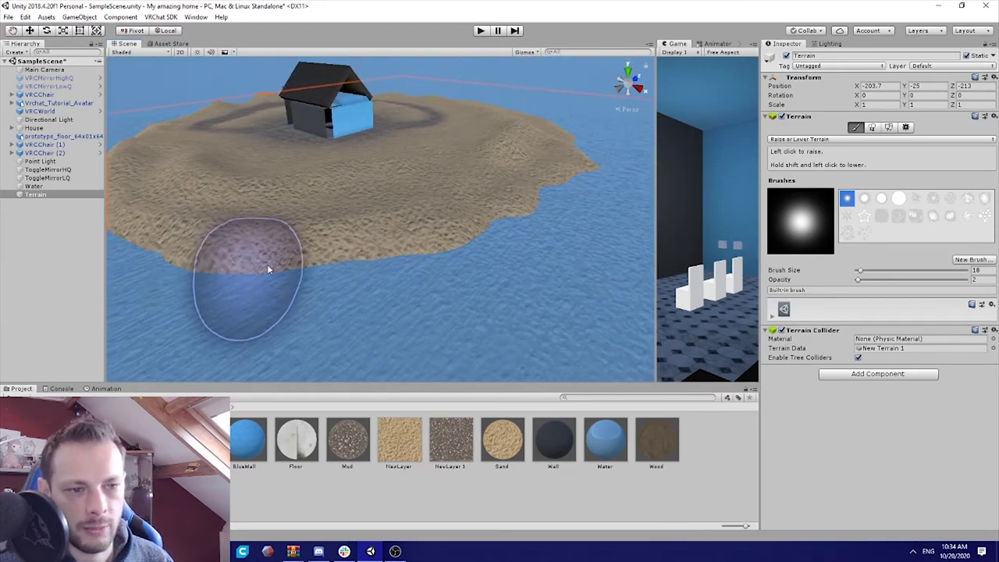
mouse_move(267, 264)
alt+mouse_down()
mouse_move(294, 238)
mouse_move(291, 224)
alt+mouse_up()
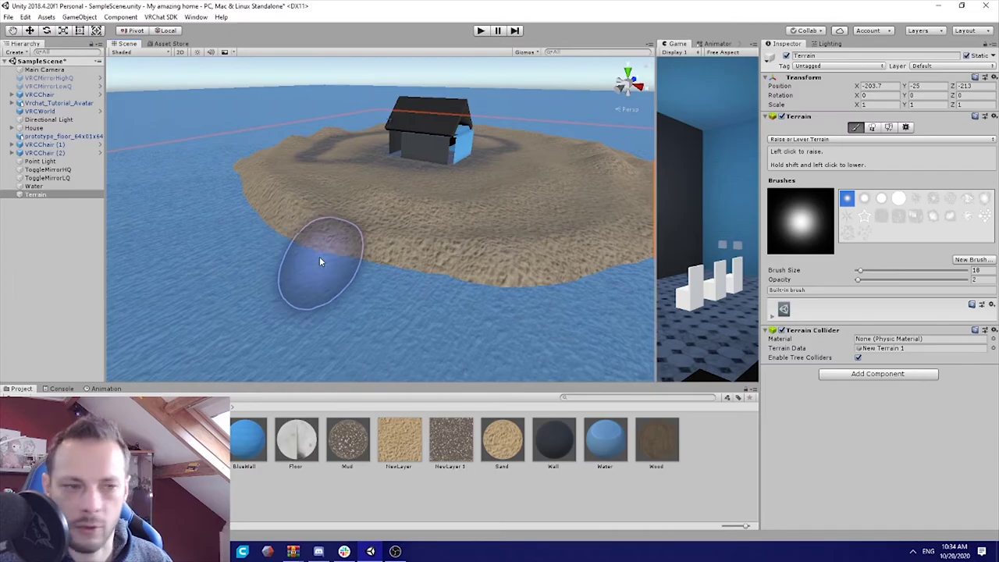
mouse_move(319, 262)
mouse_down()
mouse_move(435, 286)
mouse_move(310, 264)
mouse_up()
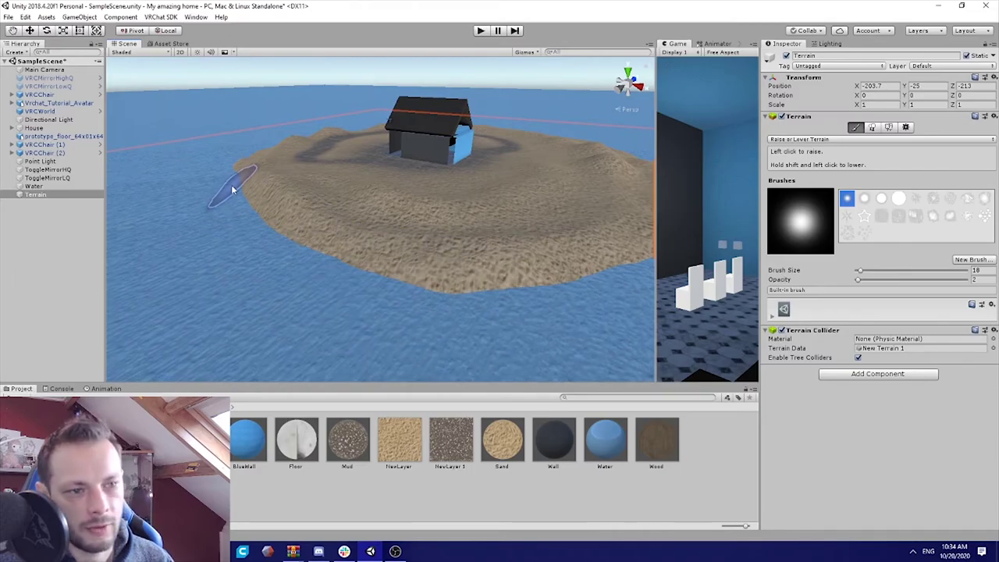
alt+drag(372, 305, 391, 277)
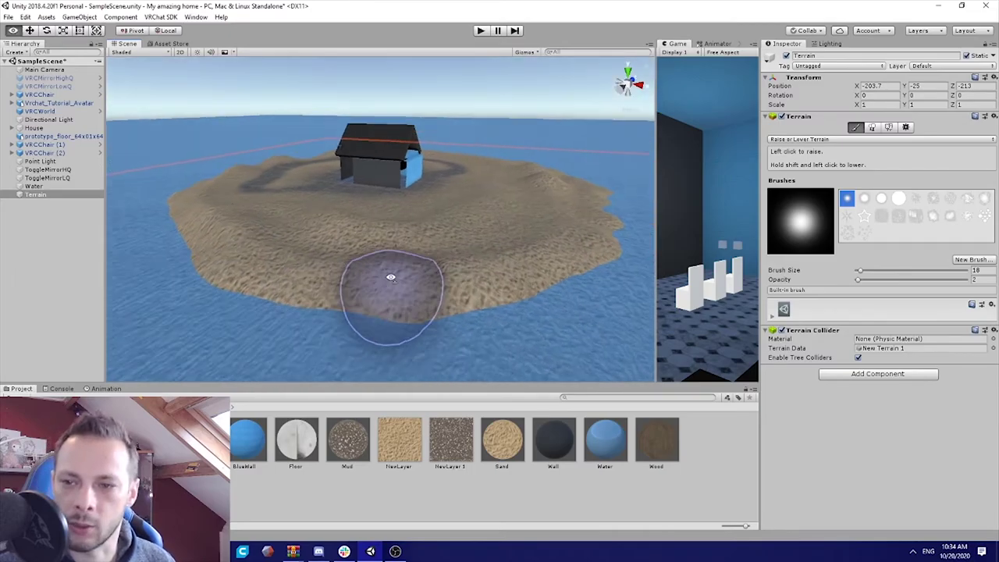
Return to a view of the house and path and switch the terrain to Paint Trees
key(w)
right_drag(391, 278, 43, 313)
key(s)
key(a)
key(w)
key(s)
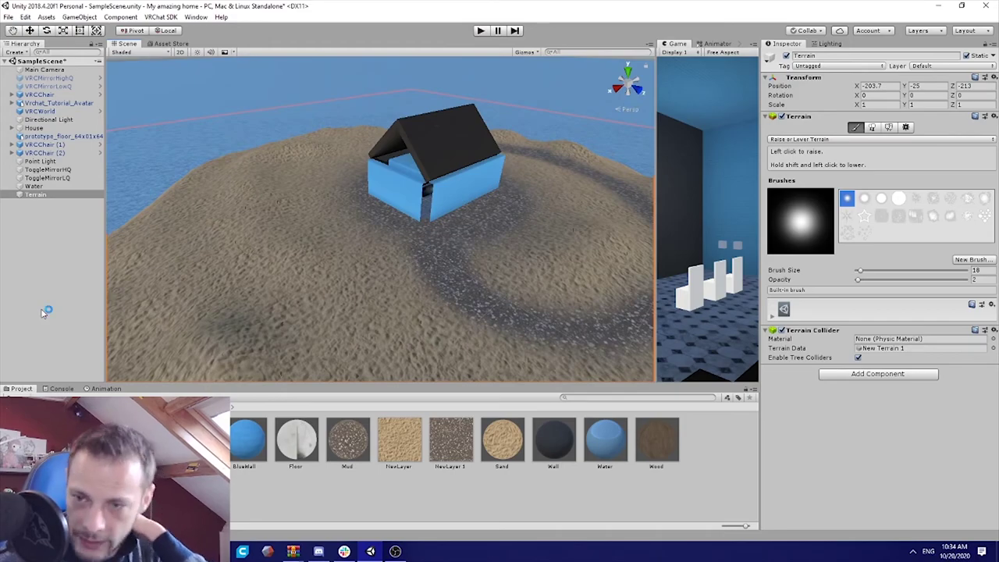
click(872, 127)
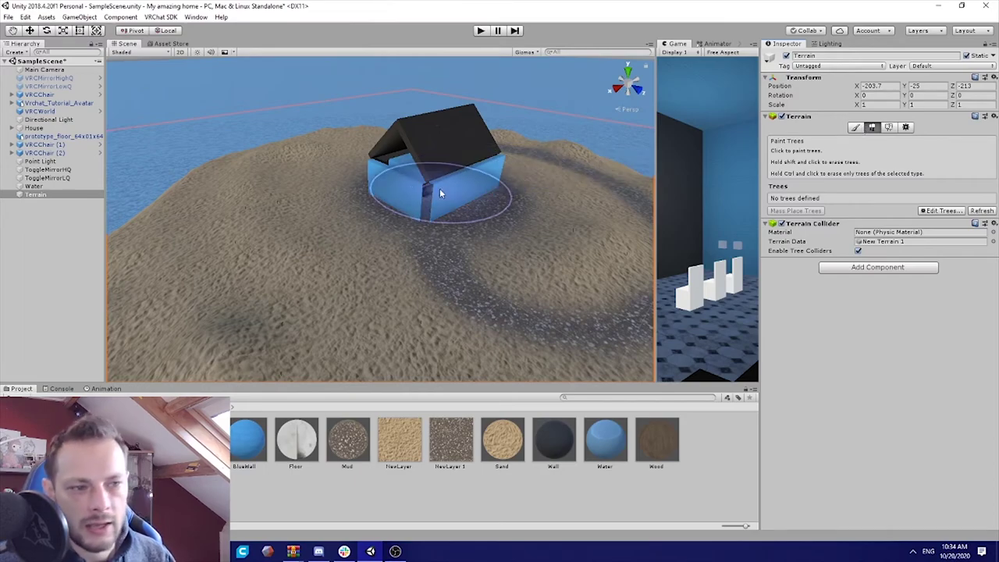
Examine the lighting inside the house, including the walls, floor and chairs, and the house from the outside
key(d)
right_drag(446, 225, 185, 189)
key(w)
key(w)
key(d)
key(a)
alt+drag(184, 189, 553, 231)
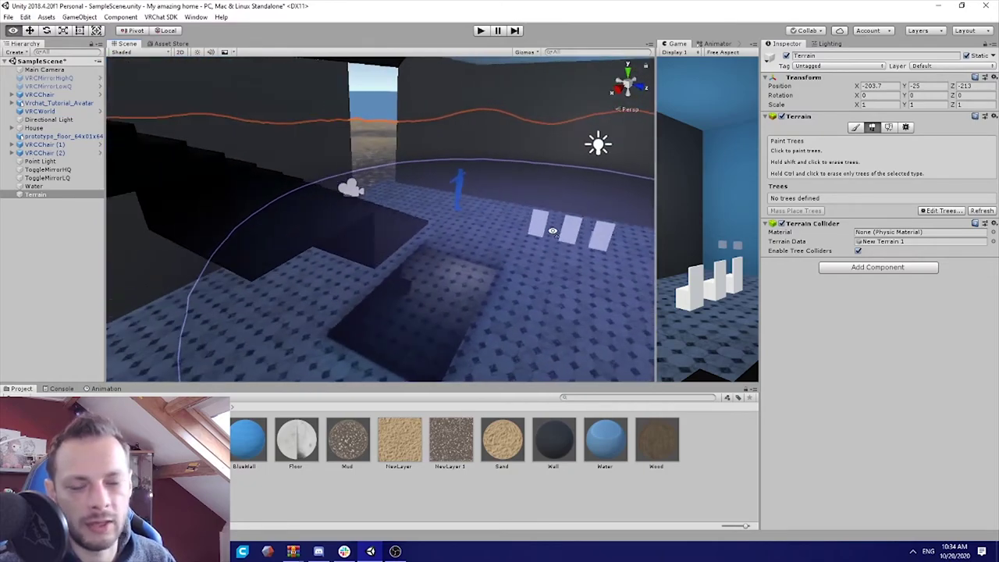
mouse_move(553, 231)
right_down()
mouse_move(578, 232)
mouse_move(544, 199)
right_up()
key(w)
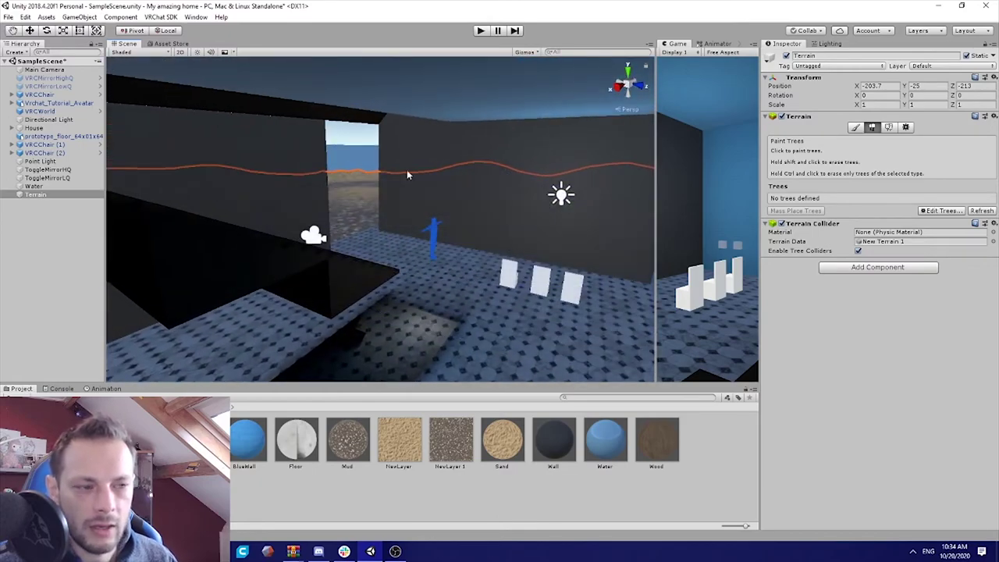
alt+drag(407, 175, 459, 225)
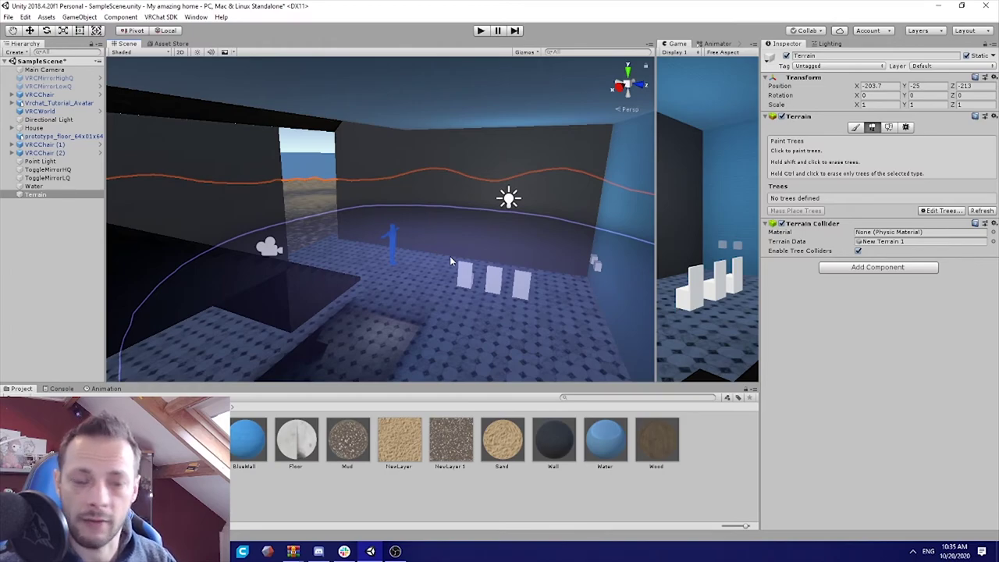
right_drag(591, 184, 972, 97)
key(w)
Open the scene's lighting settings and generate the lighting with the baked Shadowmask setup
click(826, 45)
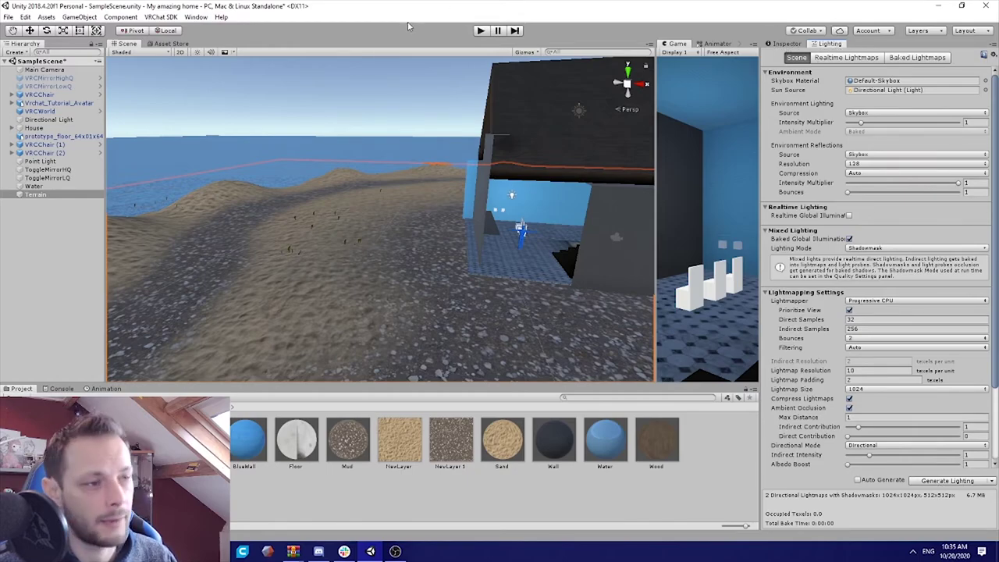
click(196, 17)
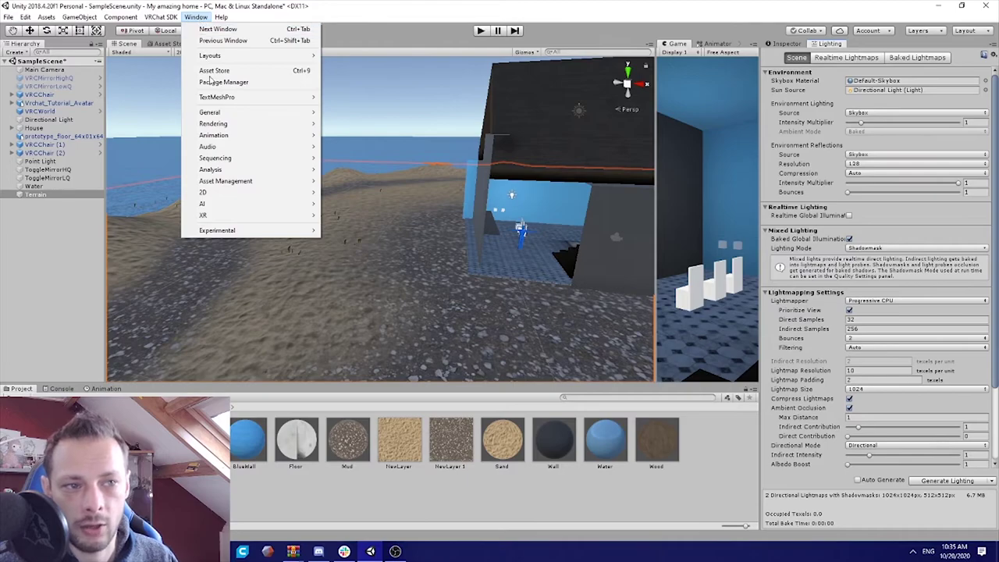
mouse_move(233, 115)
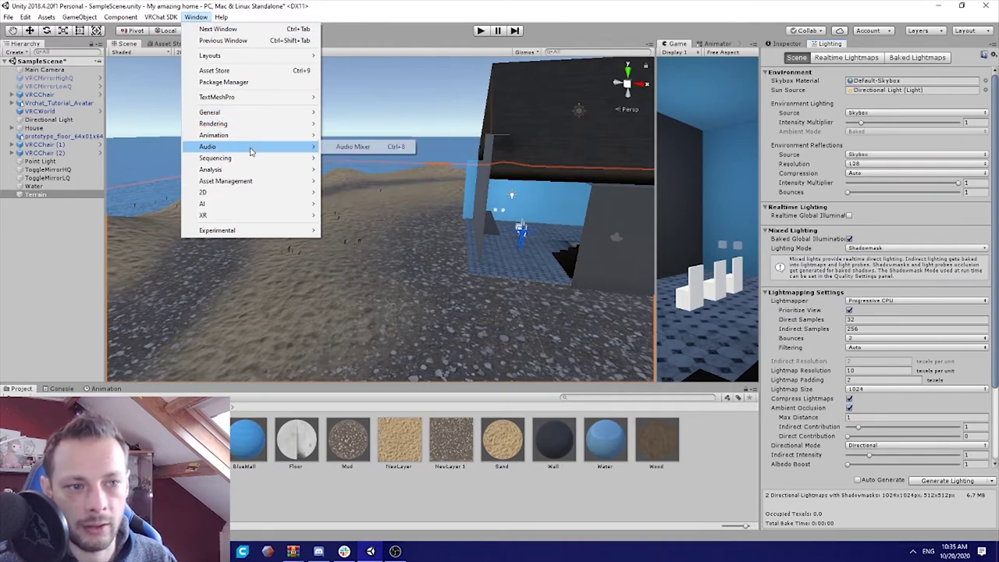
mouse_move(252, 129)
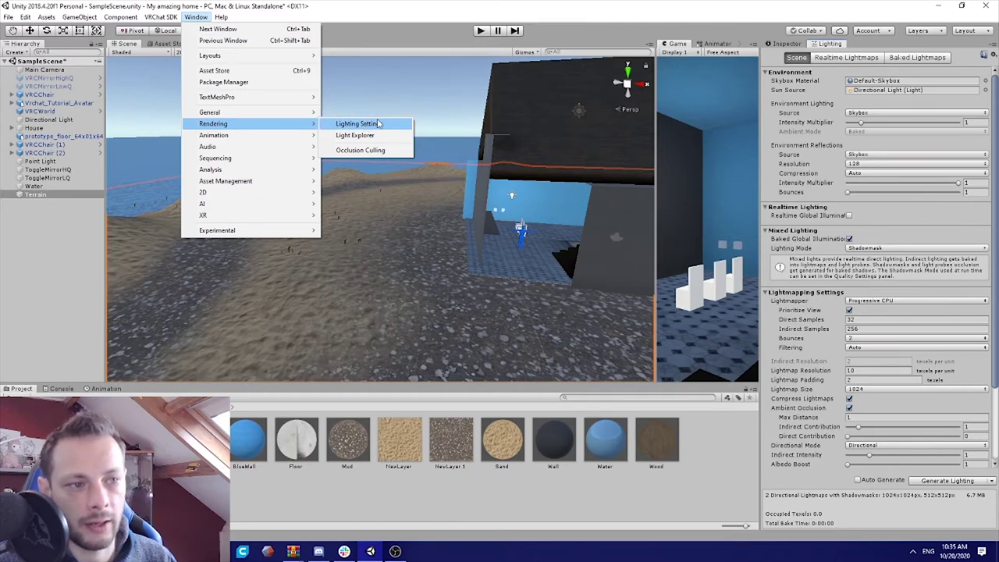
click(937, 481)
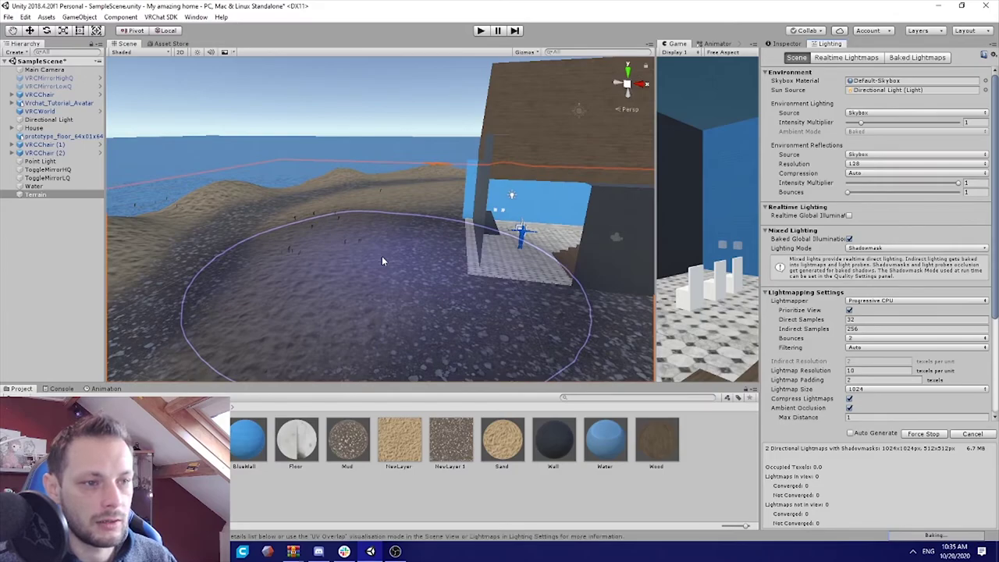
Examine the house interior and the surrounding dunes and grass while the lighting bakes
right_drag(335, 193, 541, 227)
key(w)
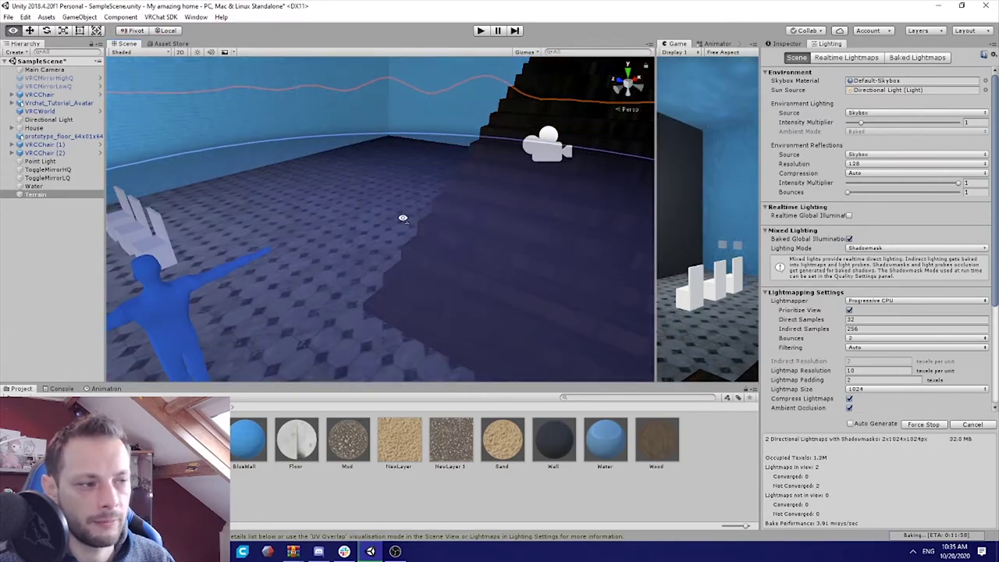
right_drag(402, 218, 65, 231)
key(a)
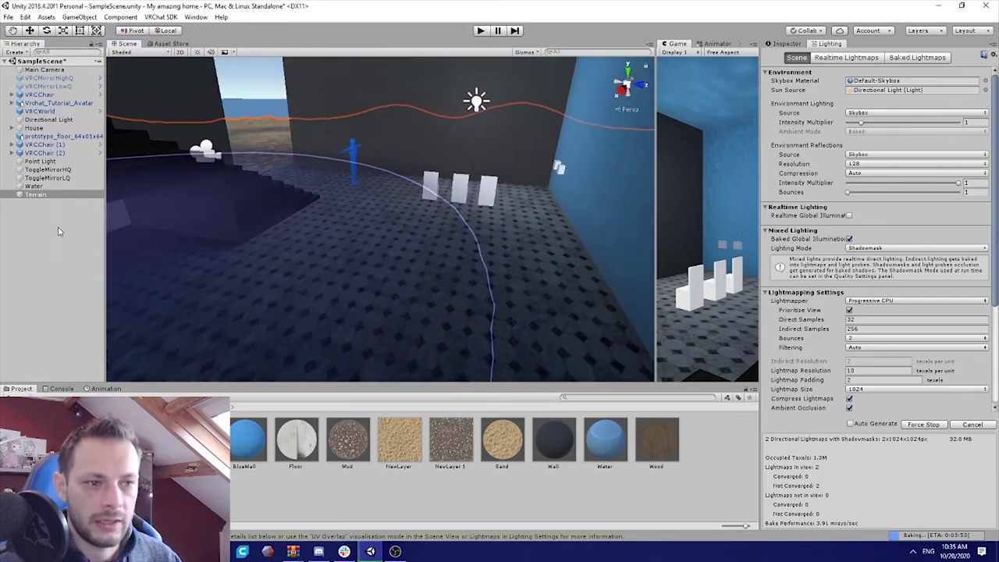
key(w)
right_drag(429, 218, 540, 133)
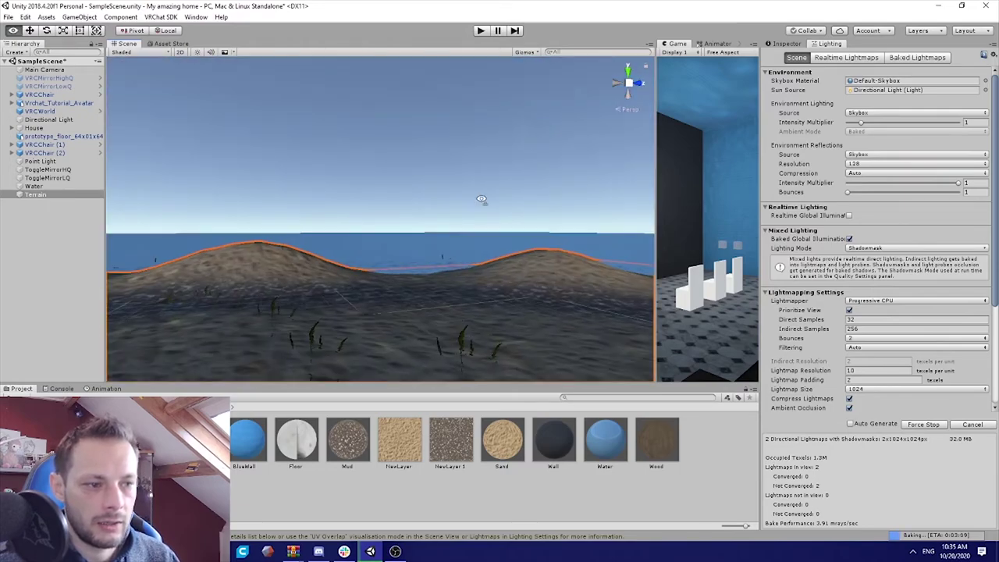
key(w)
right_drag(482, 199, 544, 153)
scroll(343, 242, down, 3)
key(w)
key(s)
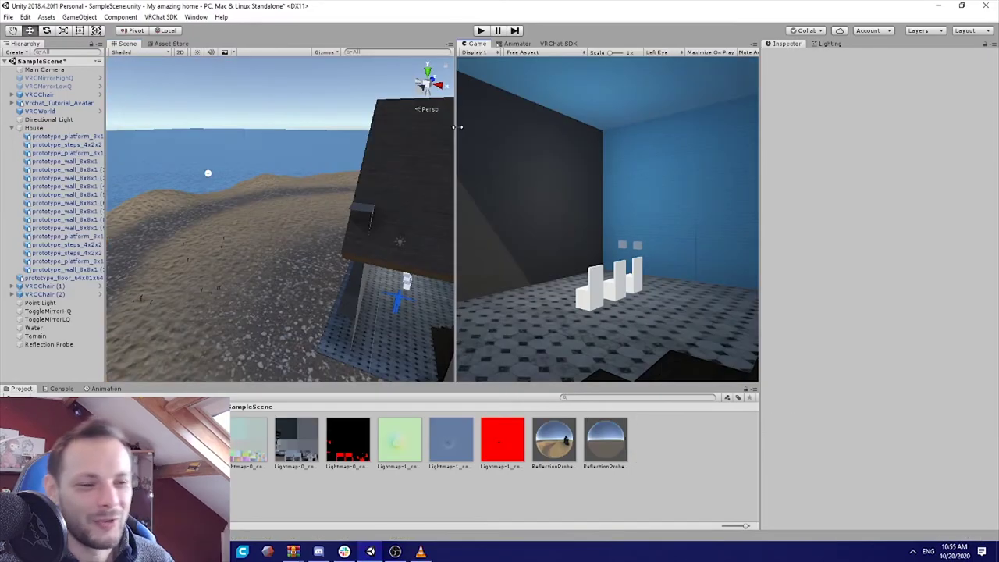
Widen the scene view and examine the baked lighting on the walls, floor and chairs inside the house
mouse_move(455, 126)
mouse_down()
mouse_move(504, 125)
mouse_move(472, 129)
mouse_up()
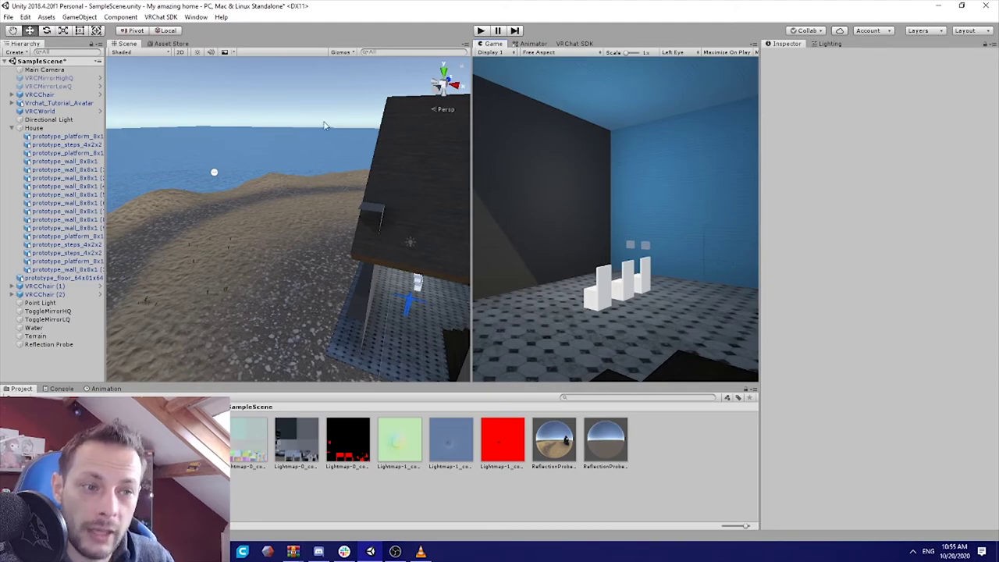
right_drag(254, 153, 172, 166)
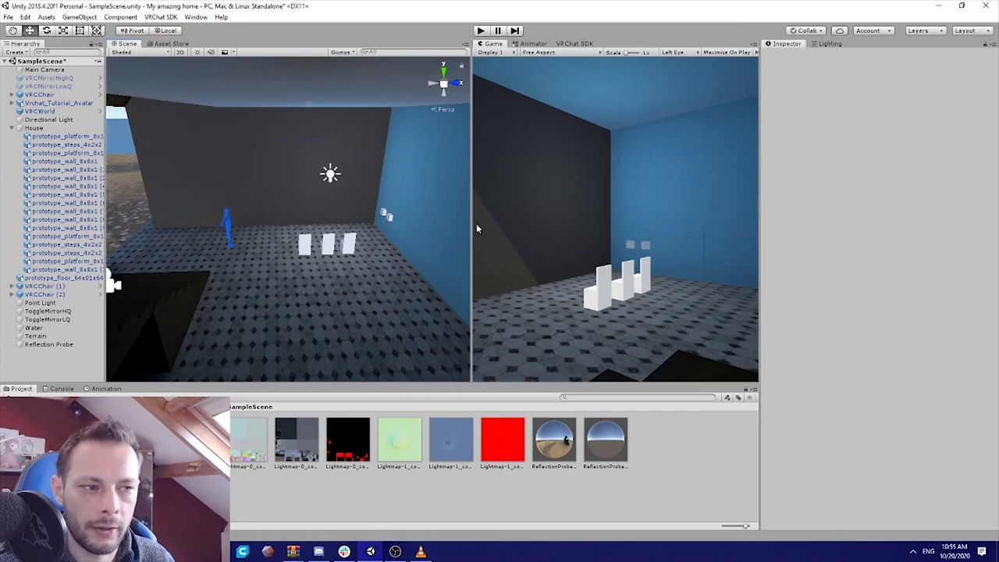
drag(469, 221, 498, 221)
right_drag(367, 224, 427, 212)
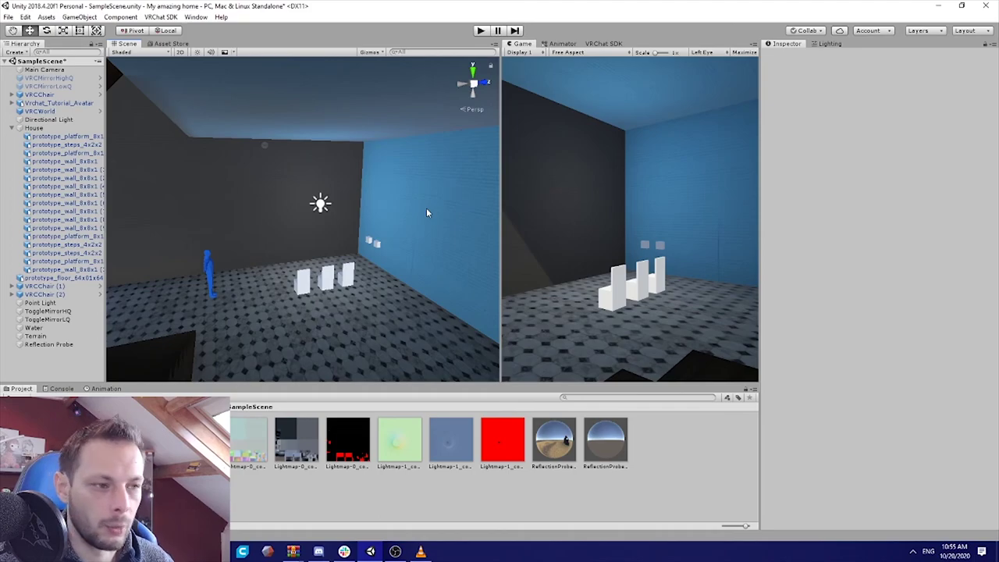
right_drag(410, 217, 319, 223)
right_drag(390, 230, 354, 231)
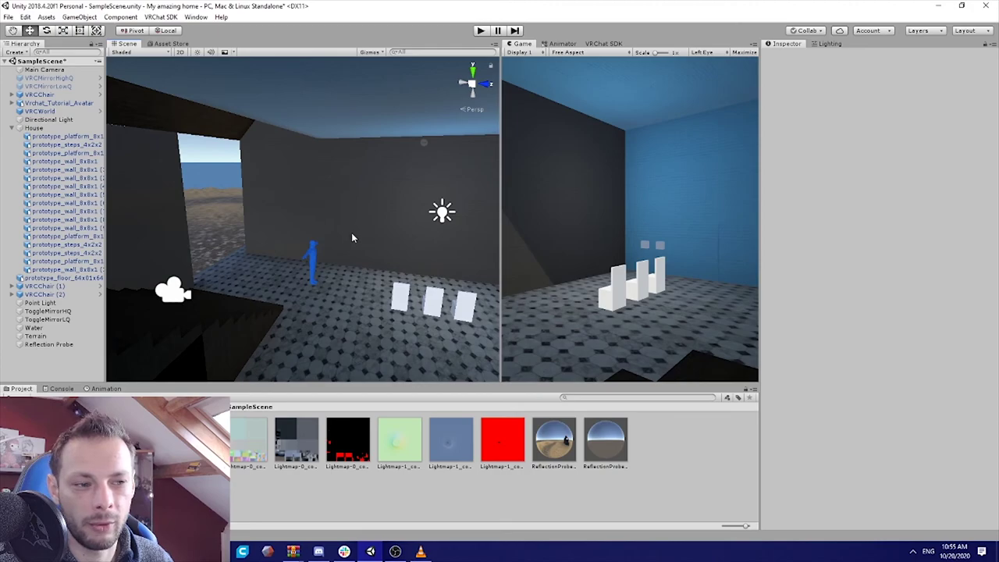
mouse_move(351, 233)
right_down()
mouse_move(363, 232)
mouse_move(324, 235)
mouse_move(348, 244)
right_up()
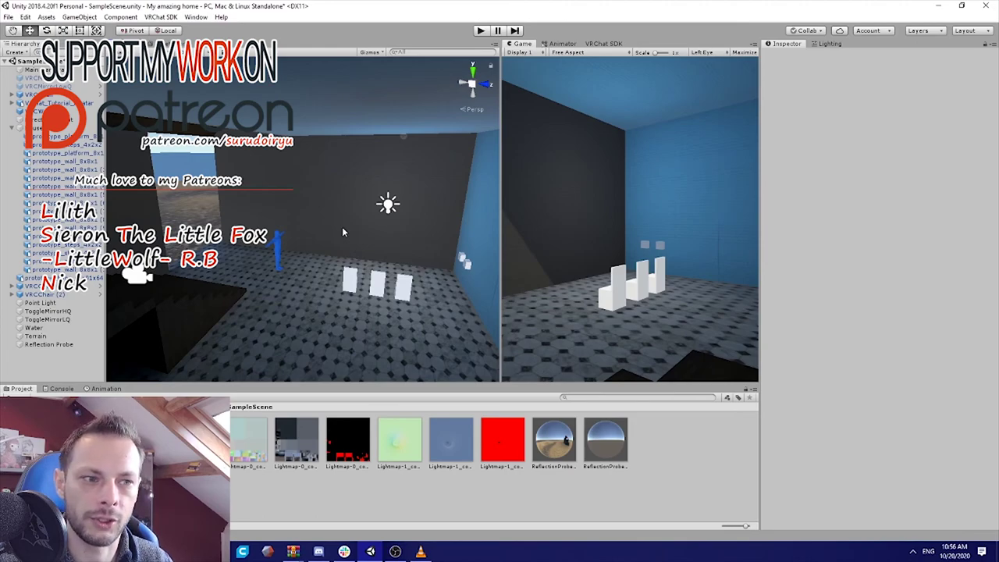
mouse_move(313, 205)
right_down()
mouse_move(348, 203)
mouse_move(295, 203)
right_up()
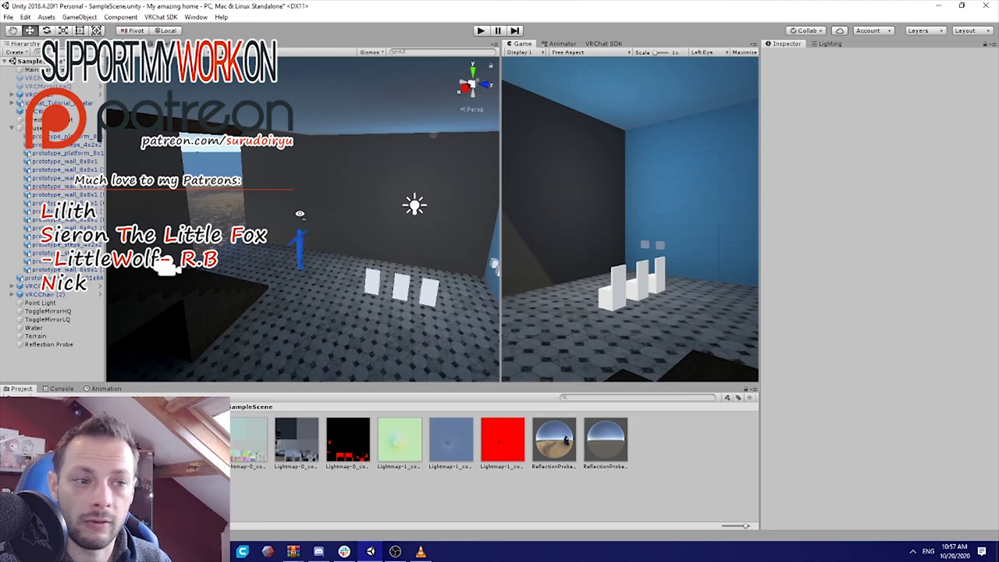
right_drag(300, 214, 262, 181)
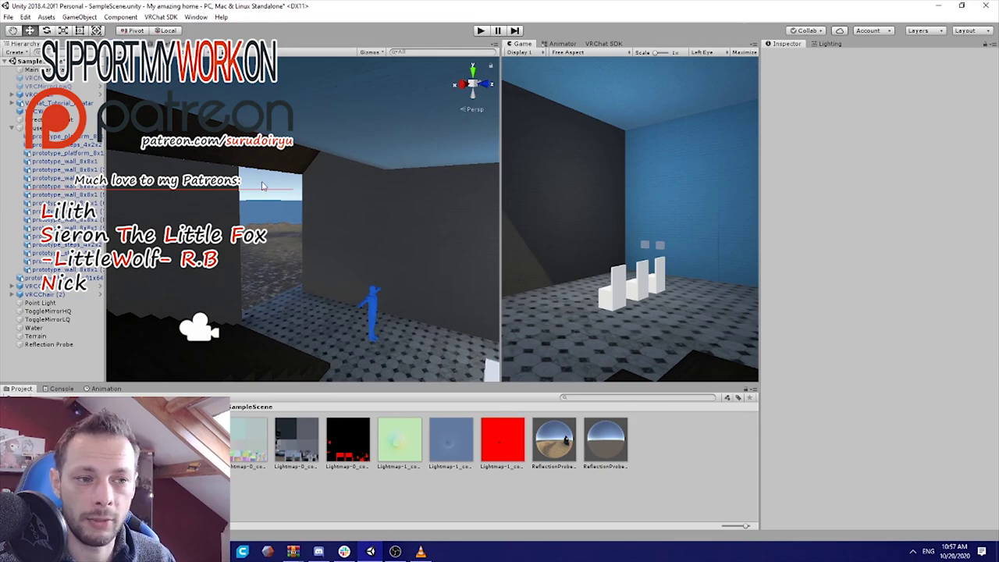
right_drag(284, 220, 343, 269)
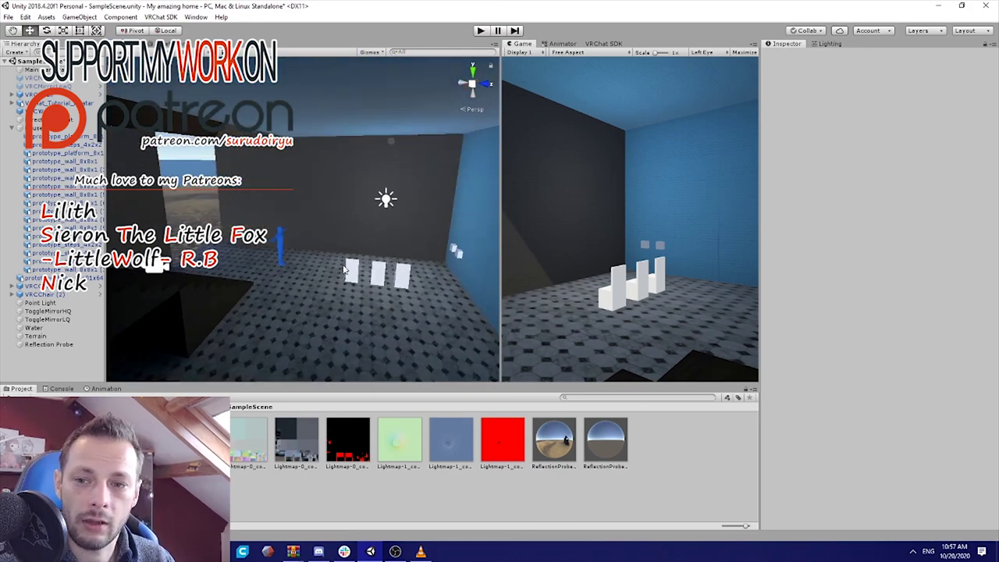